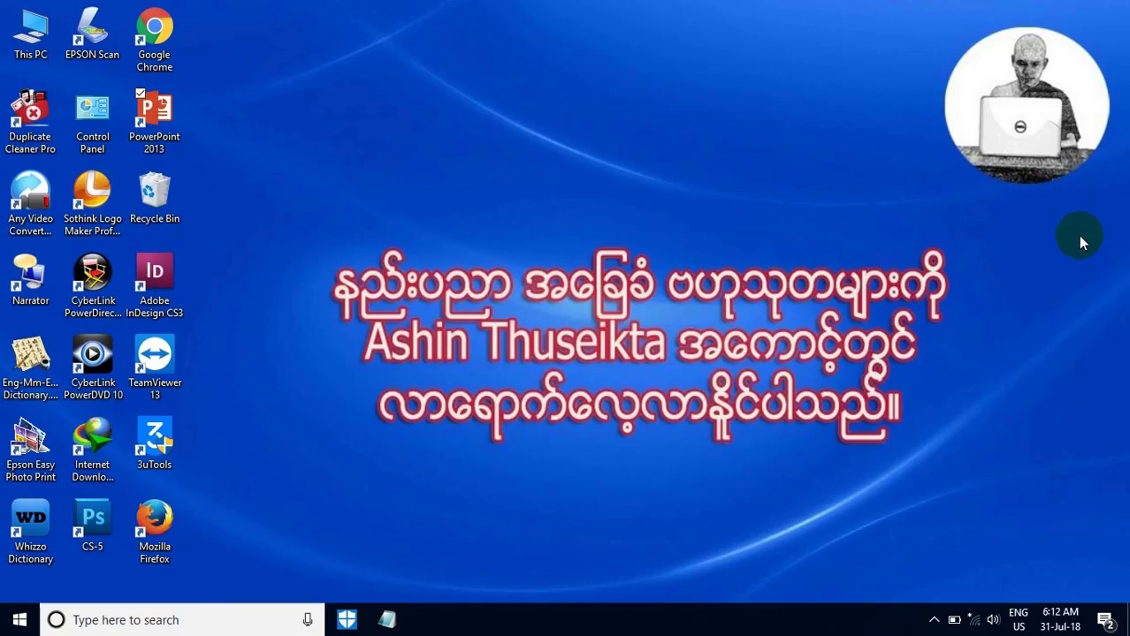
Step: Launch PowerPoint 2013 and start a new blank presentation
click(161, 122)
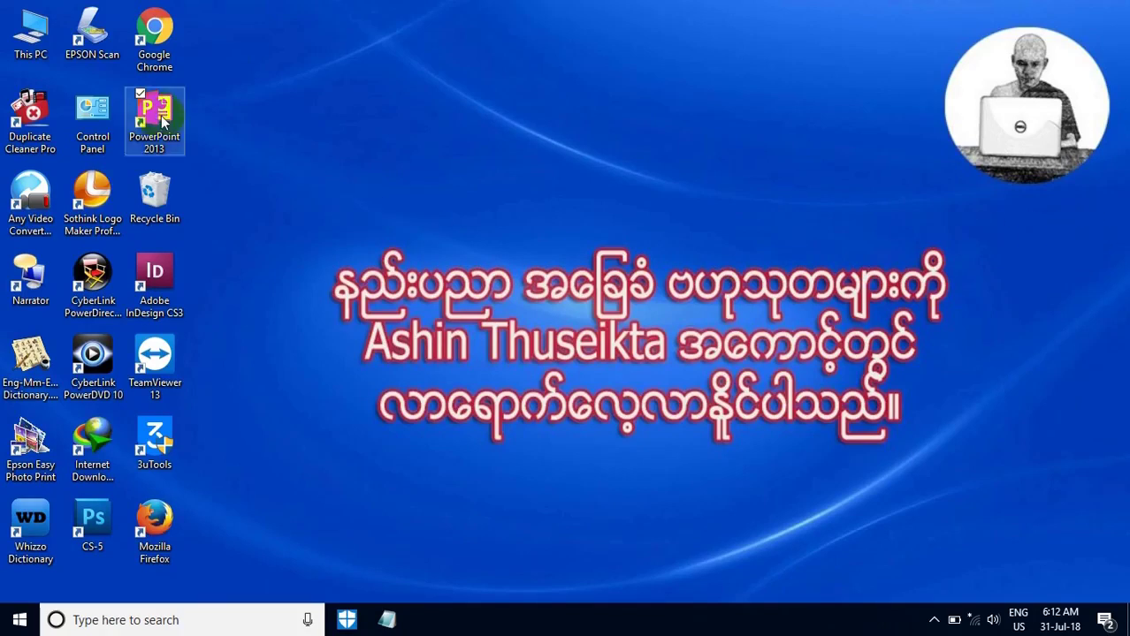
double_click(162, 122)
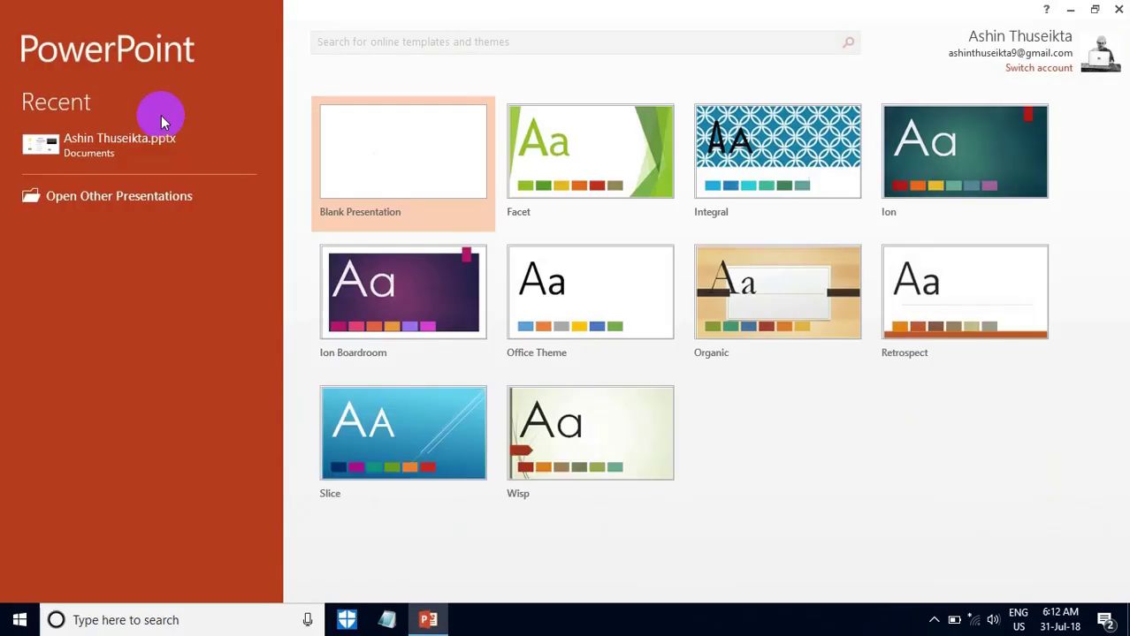
click(390, 170)
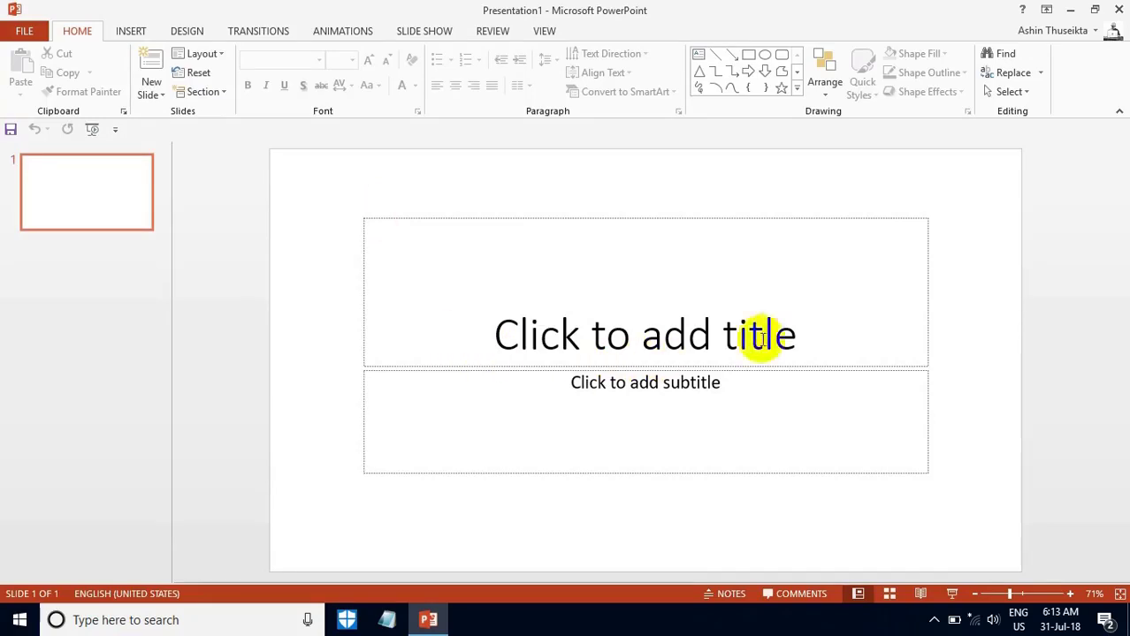
Step: Delete the title and subtitle placeholders from slide 1
click(928, 227)
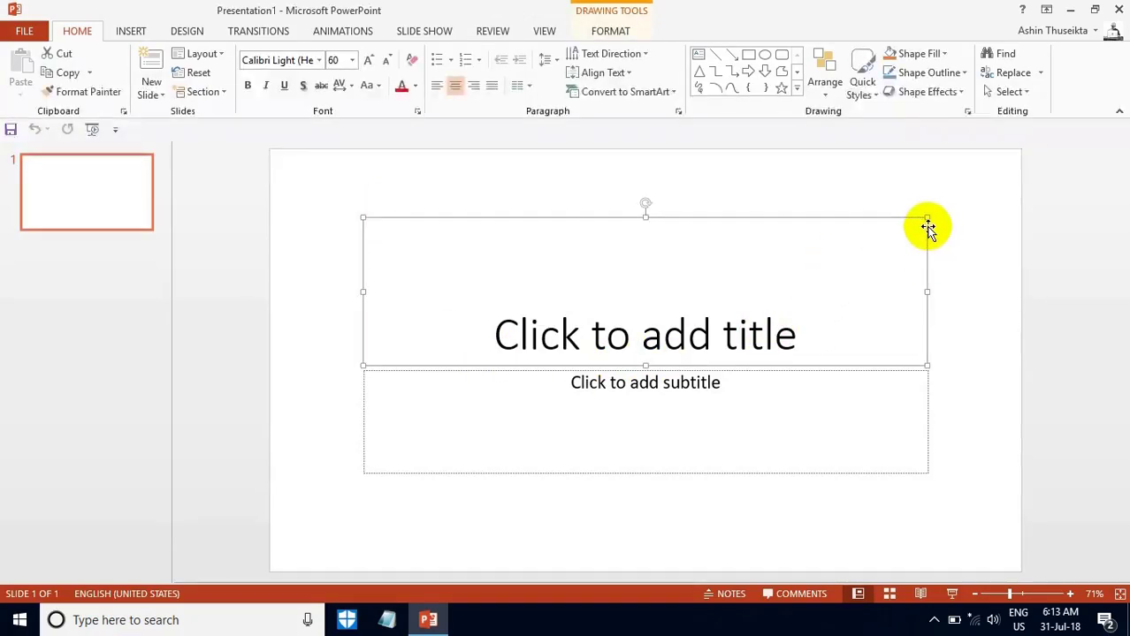
key(Delete)
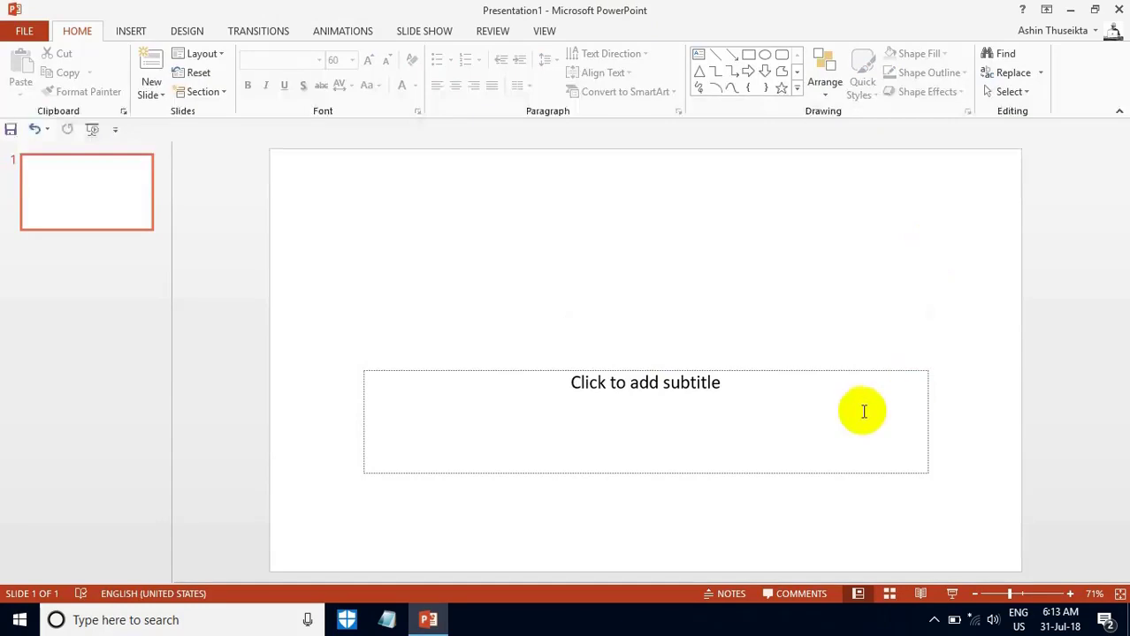
click(930, 373)
key(Delete)
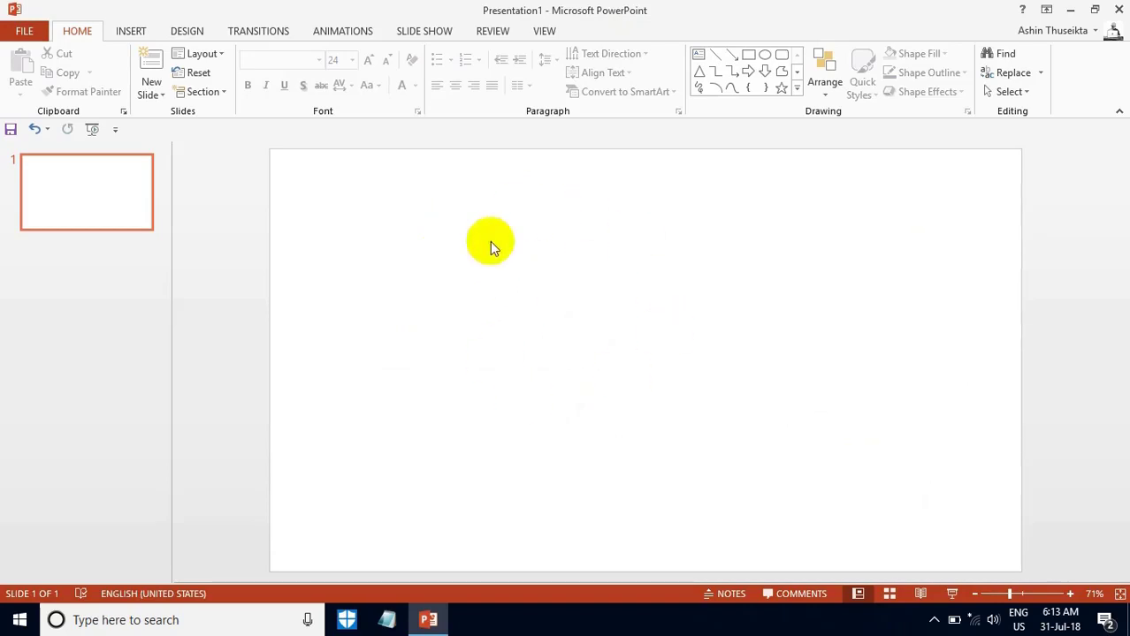
Step: Set the slide background to a gradient fill in Format Background, giving a light-blue 90° gradient
right_click(587, 270)
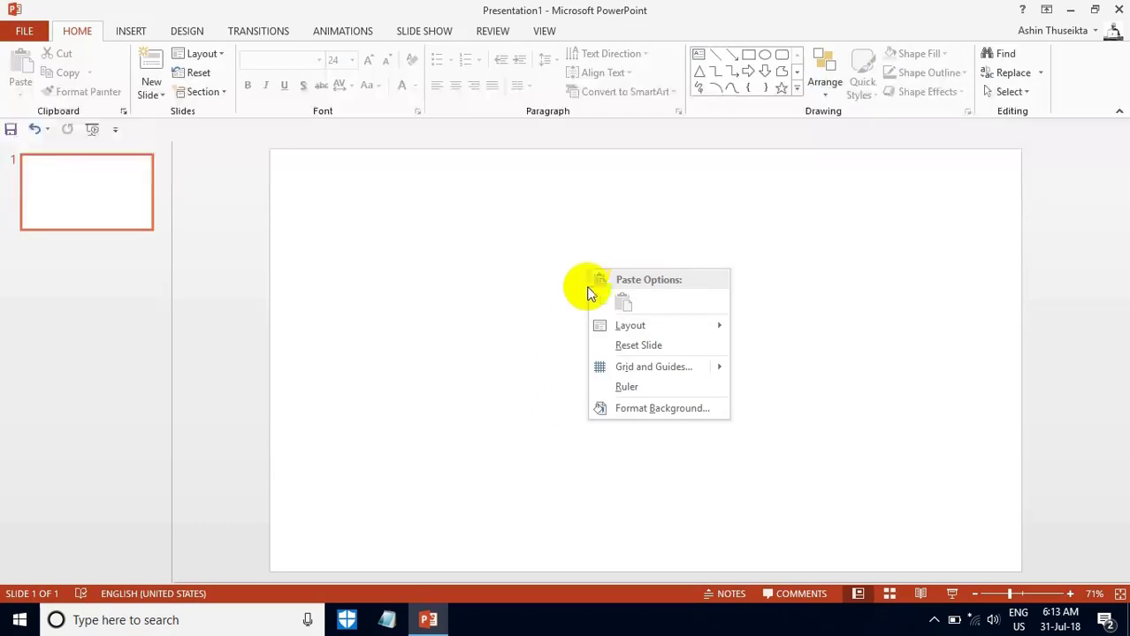
click(628, 408)
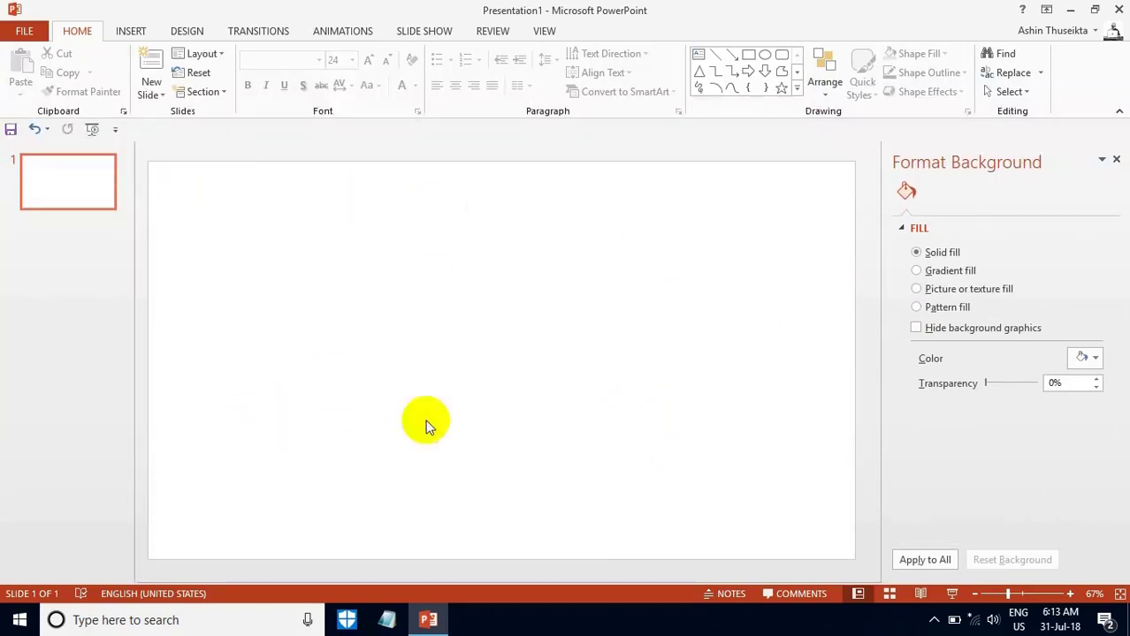
click(918, 271)
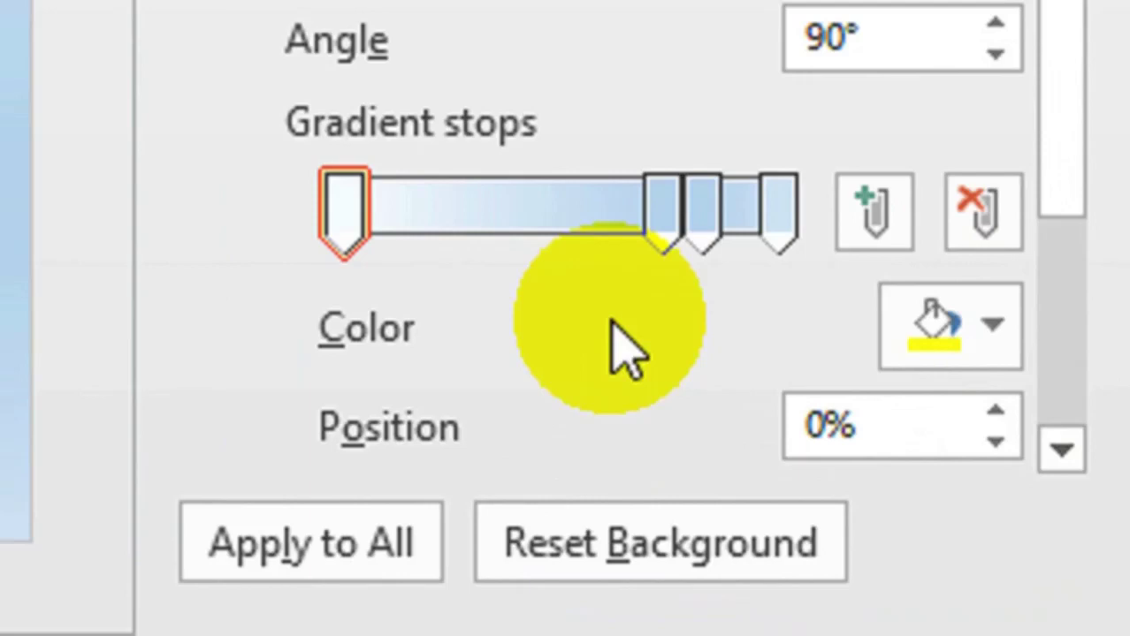
Step: Remove the extra gradient stops and add one at 50%, leaving three stops
click(657, 223)
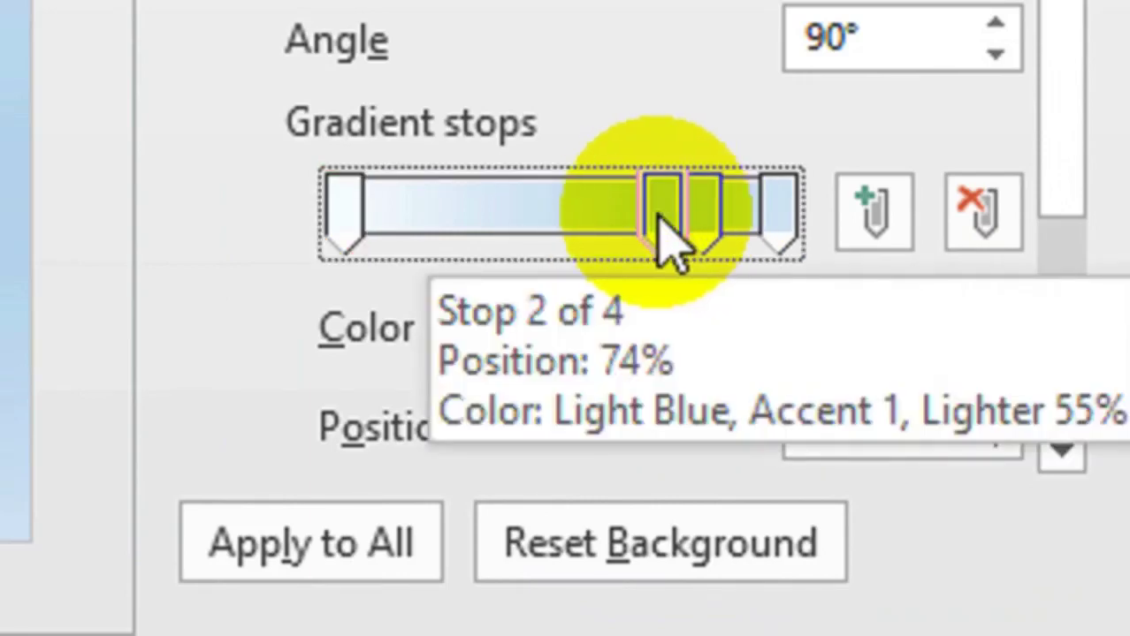
drag(663, 237, 604, 232)
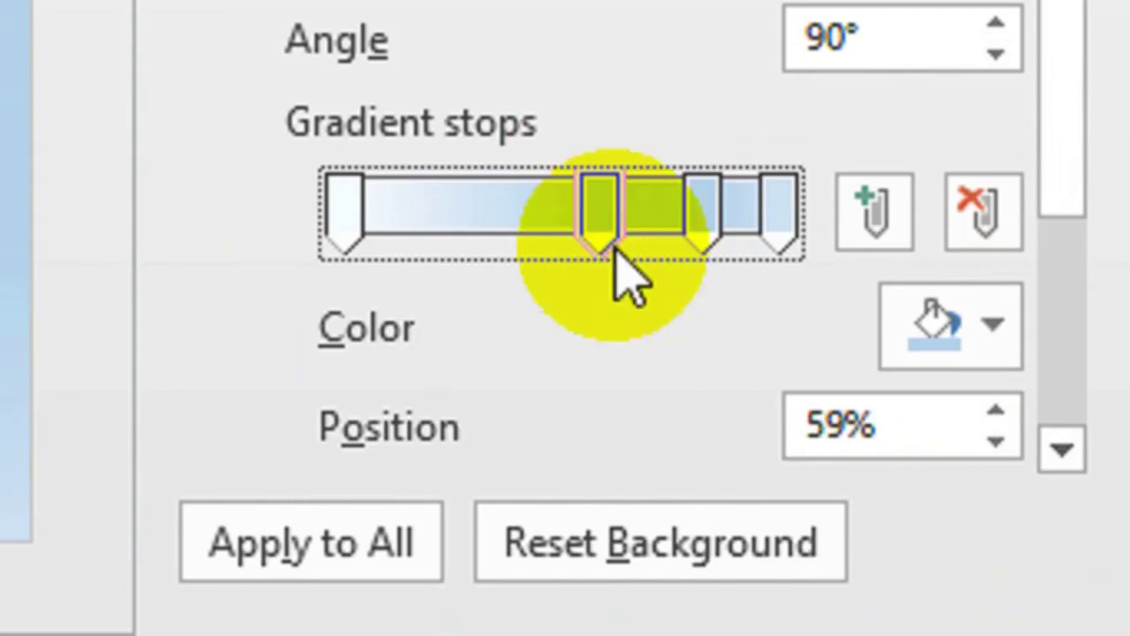
click(988, 209)
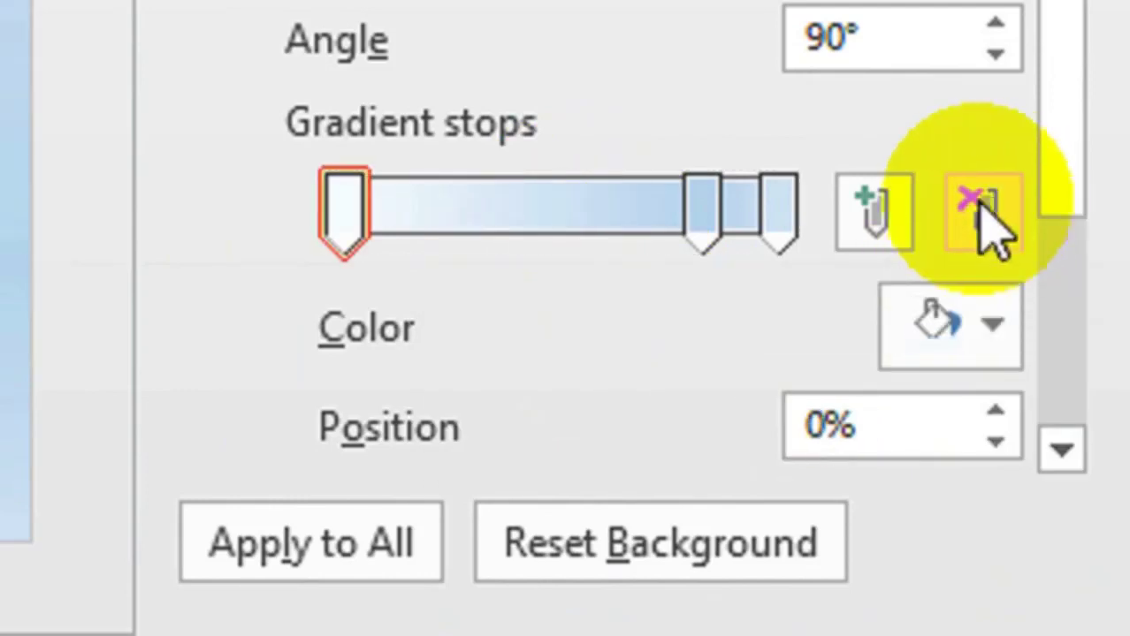
click(711, 248)
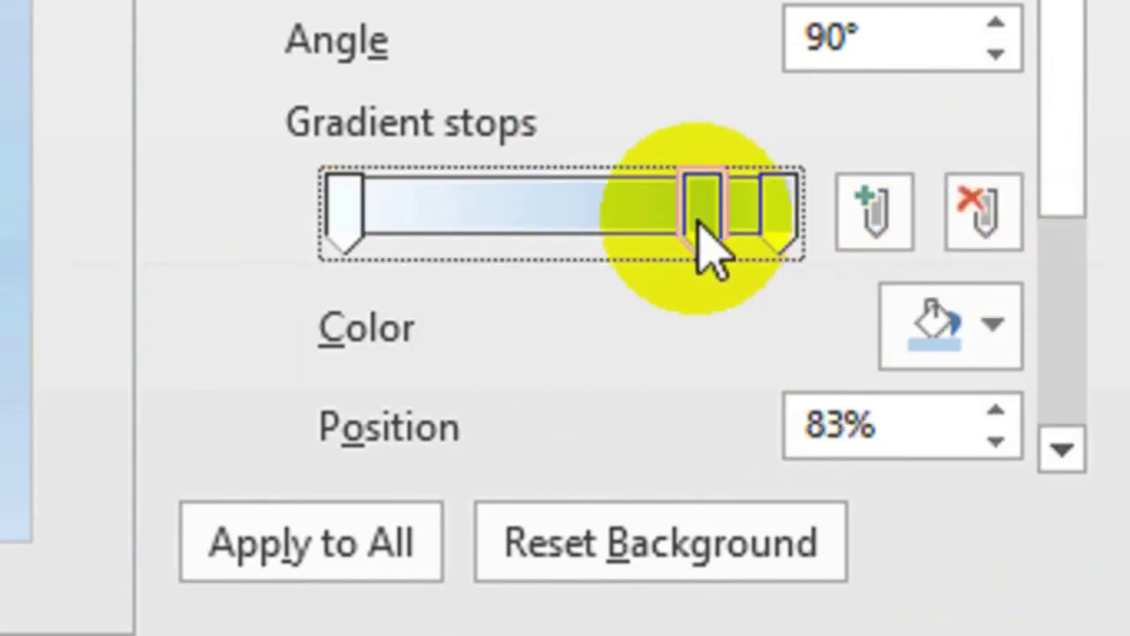
click(970, 212)
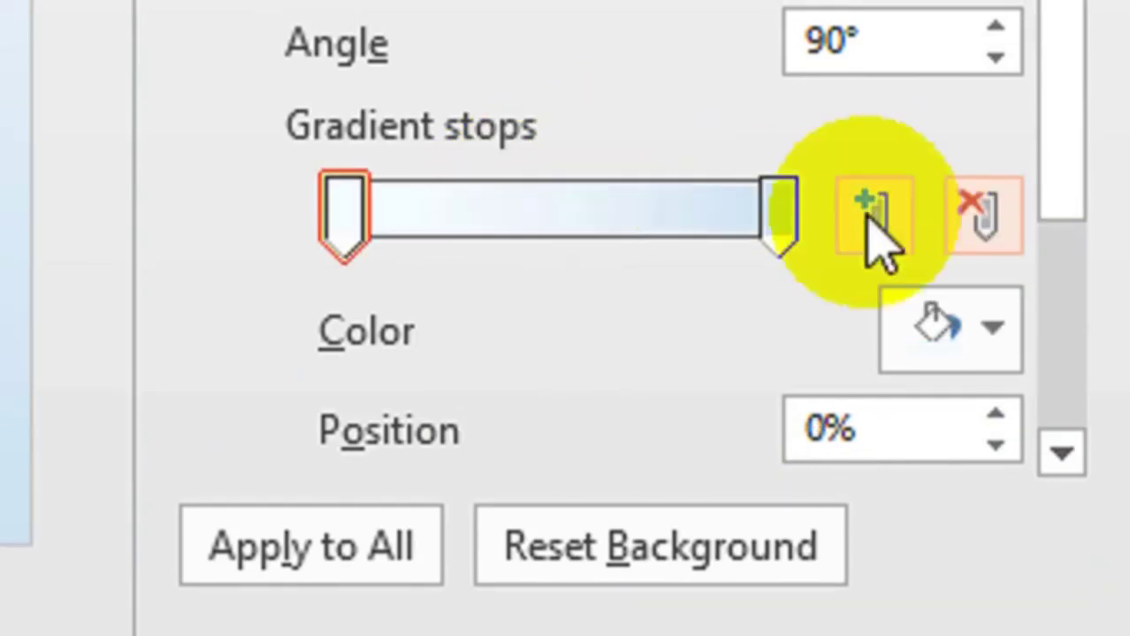
click(900, 249)
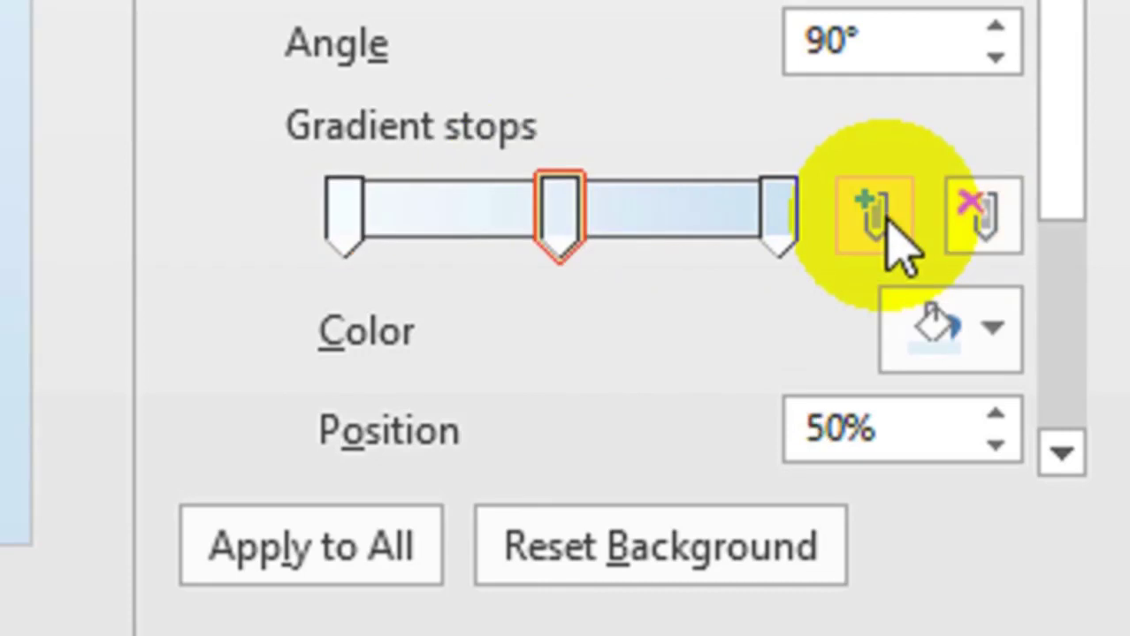
click(900, 249)
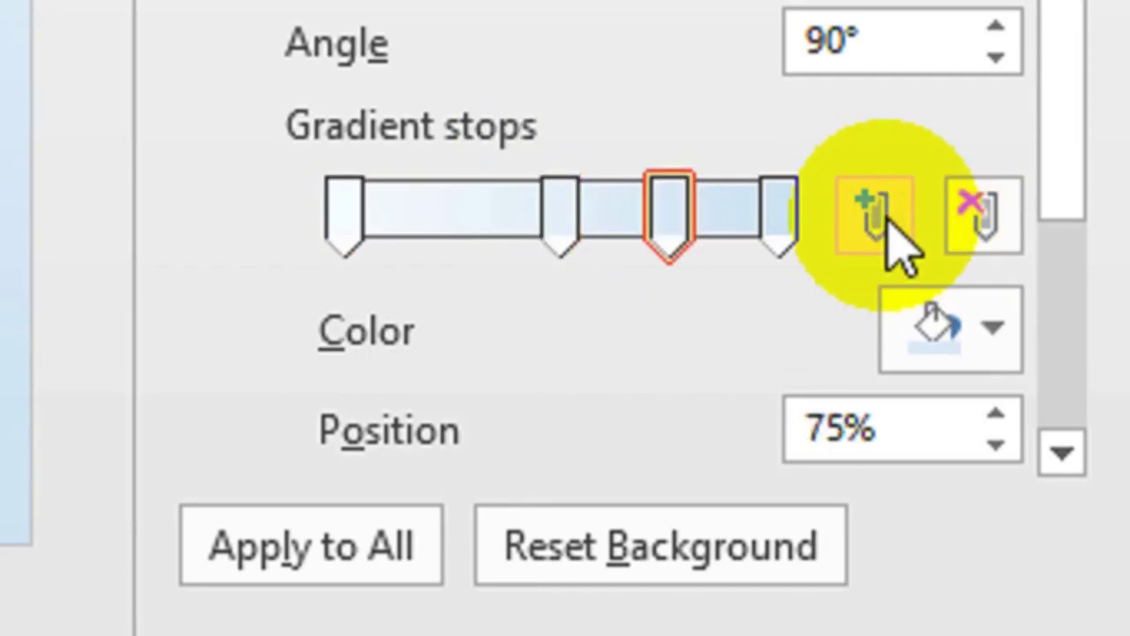
click(986, 232)
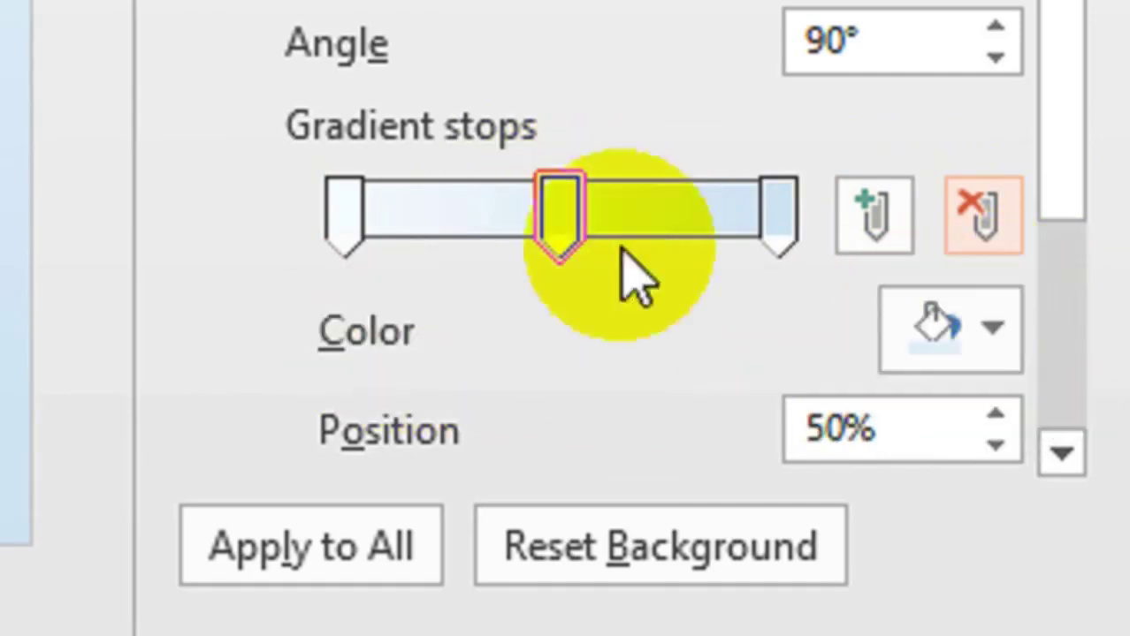
click(345, 212)
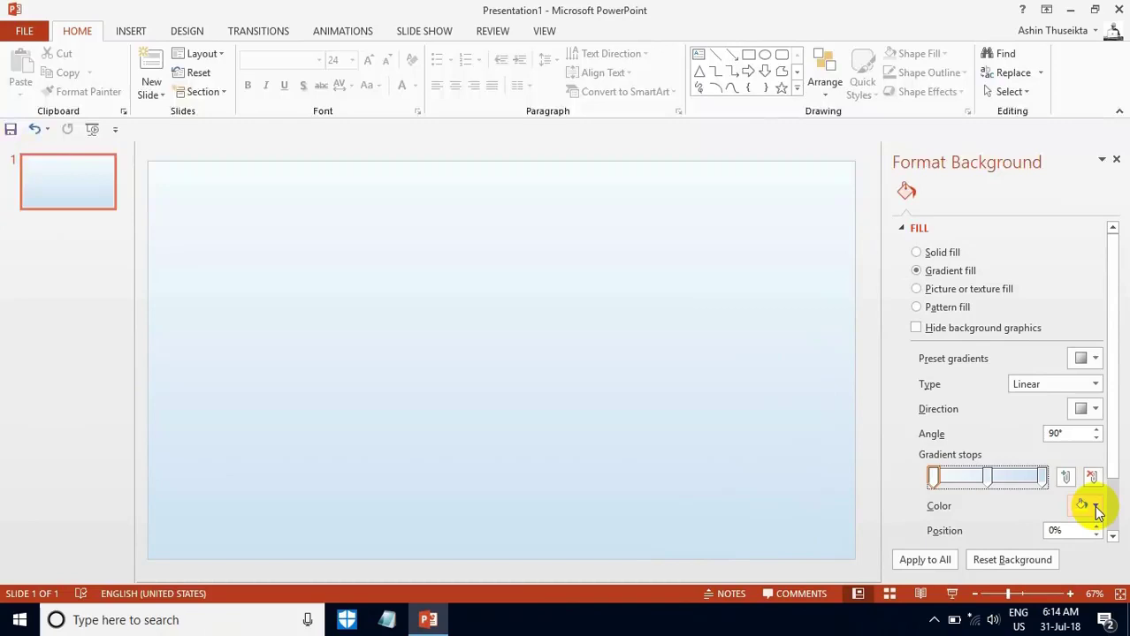
Step: Colour the first gradient stop orange and the middle stop blue
click(1096, 508)
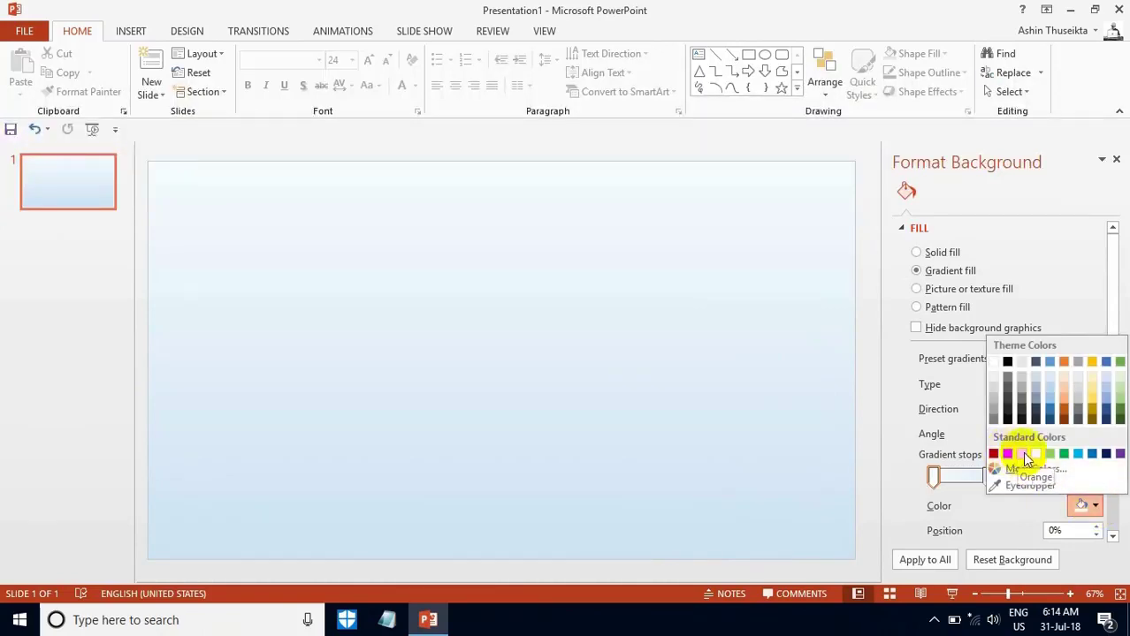
click(1021, 454)
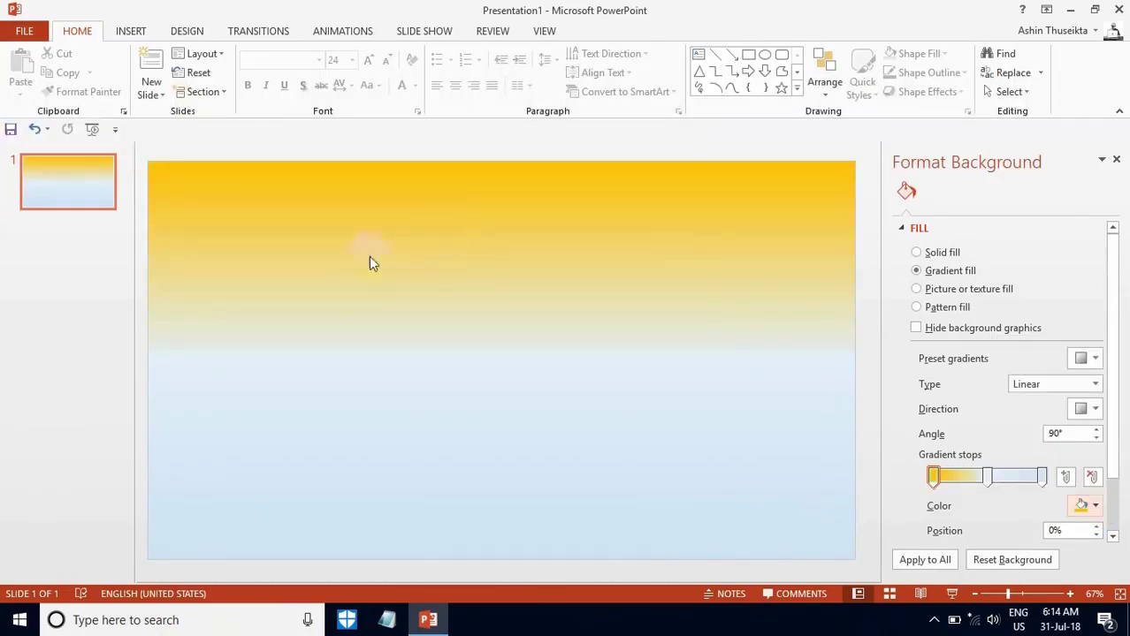
click(988, 474)
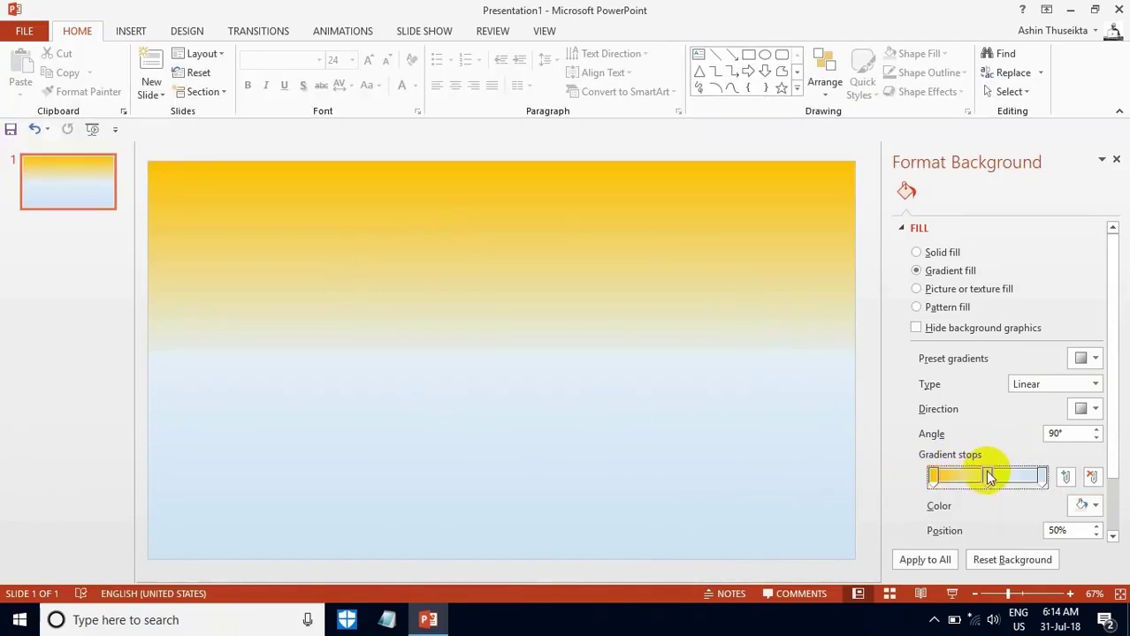
click(1090, 507)
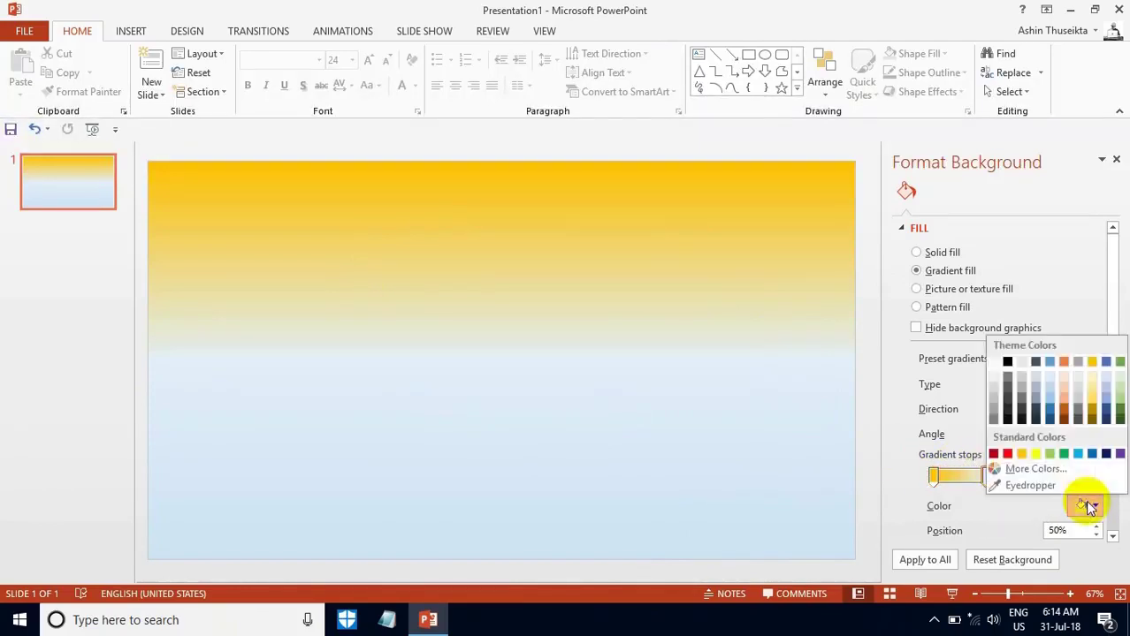
click(1009, 453)
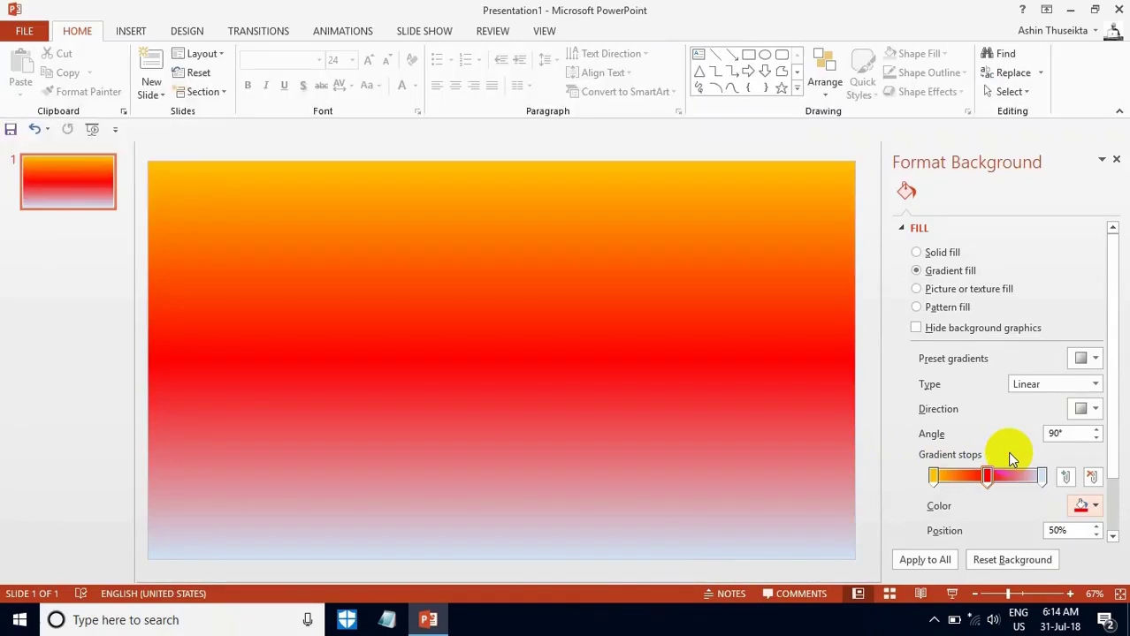
click(1087, 506)
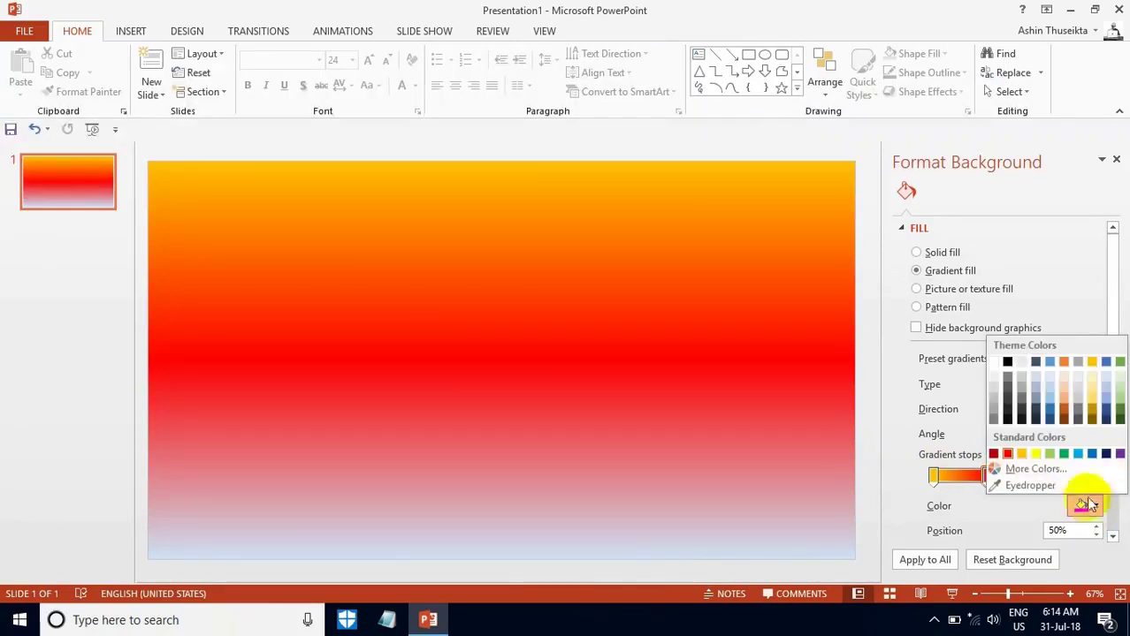
click(1092, 454)
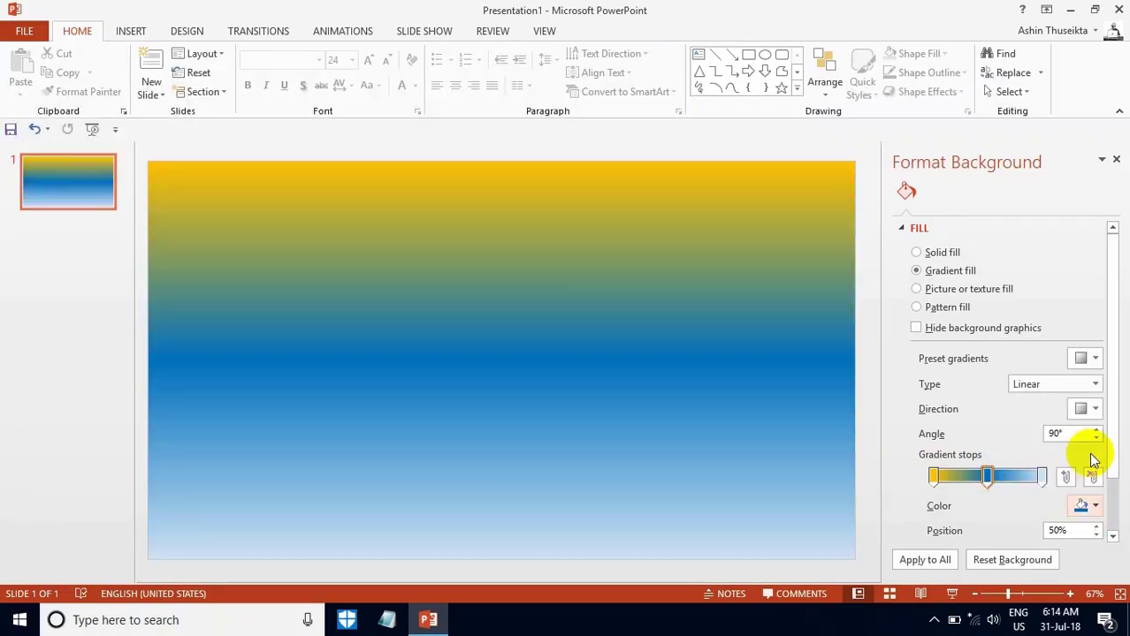
Step: Colour the last stop green, then move the orange stop to 8% and the green stop to 78%
click(1043, 477)
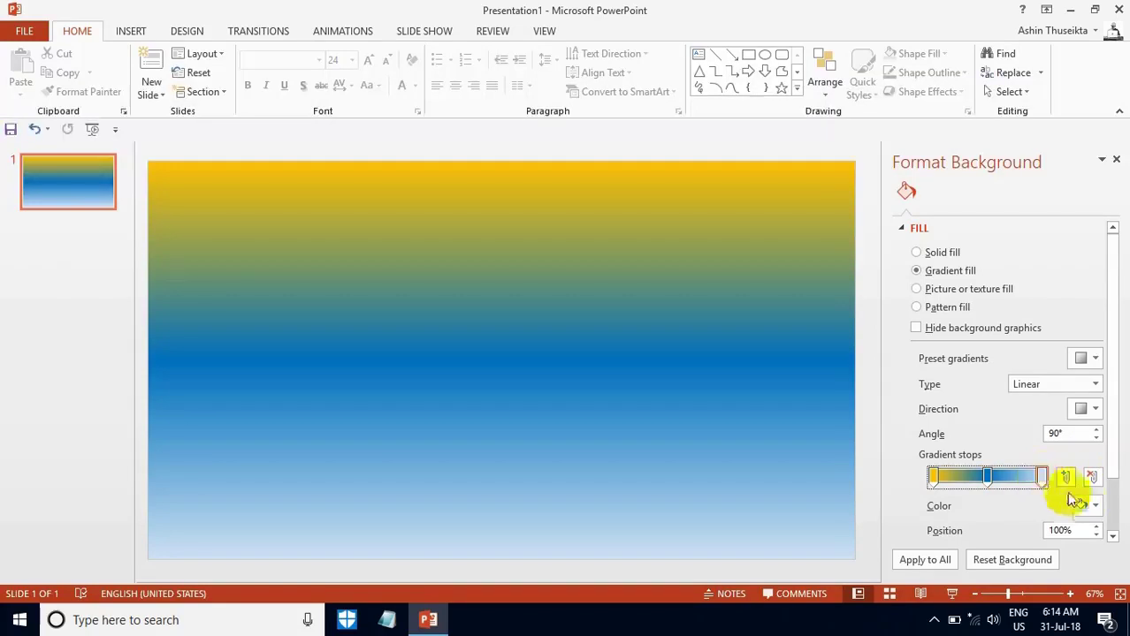
click(1087, 505)
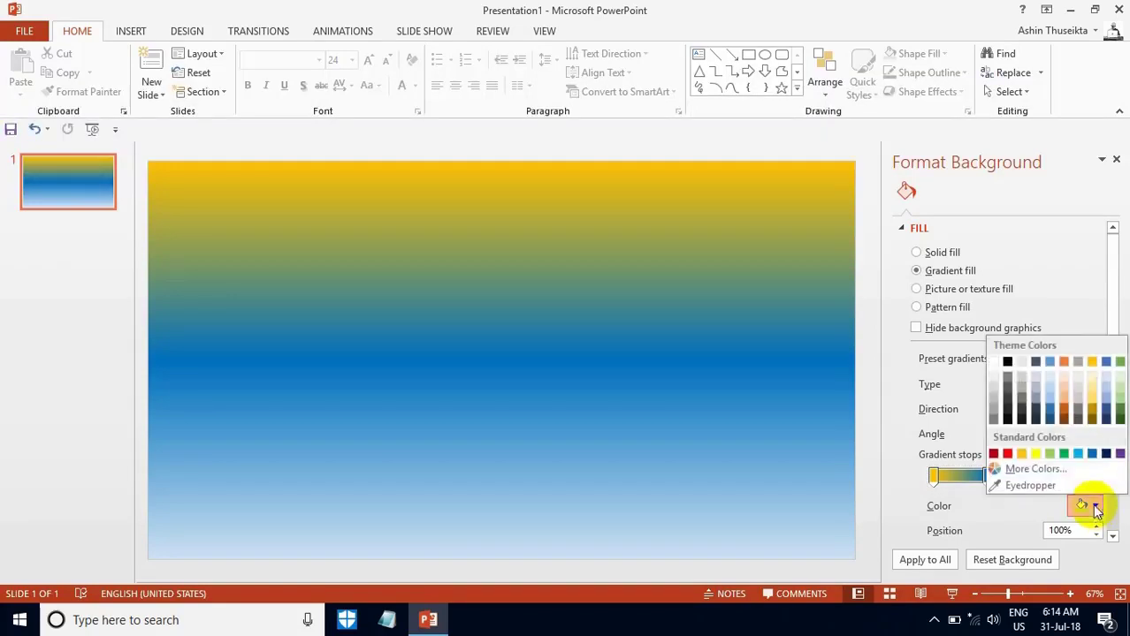
click(1065, 456)
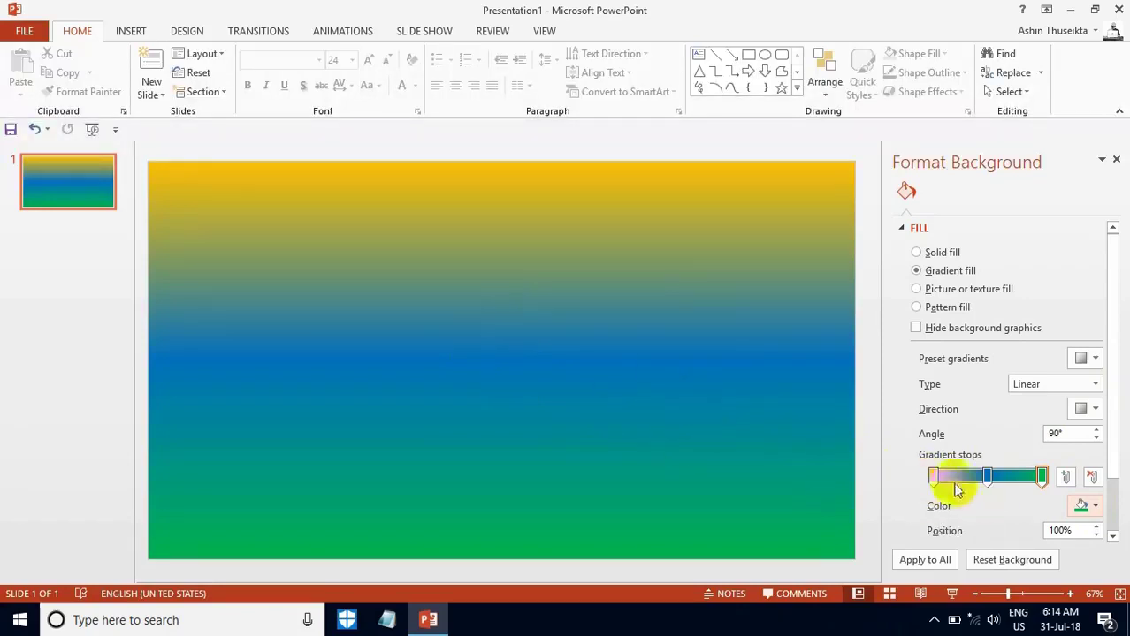
drag(933, 475, 961, 475)
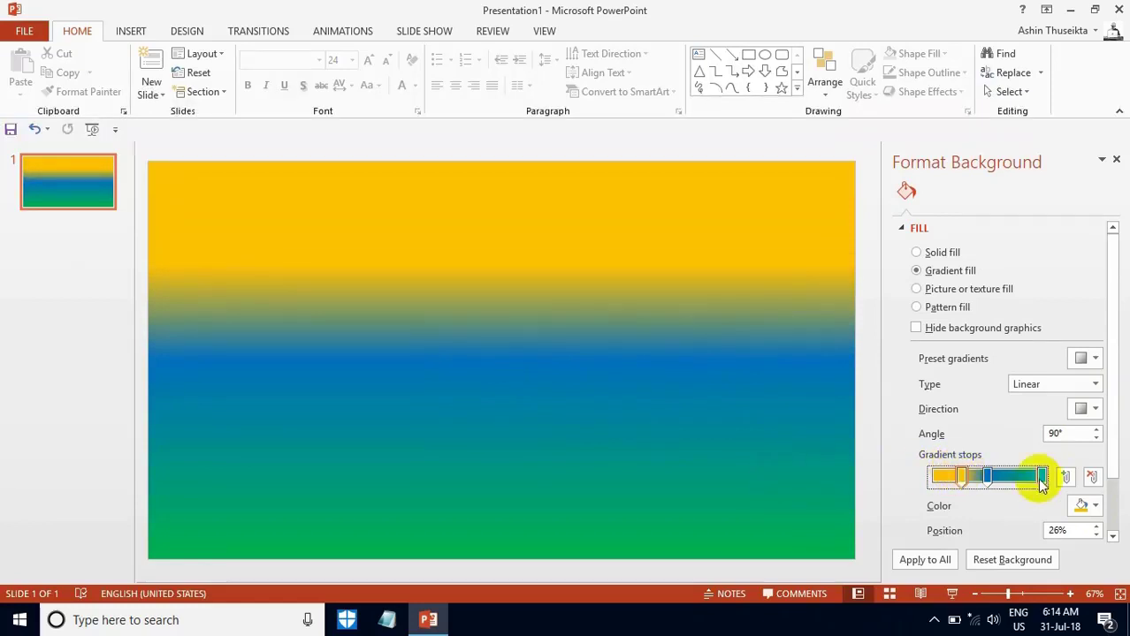
drag(1042, 479, 1003, 480)
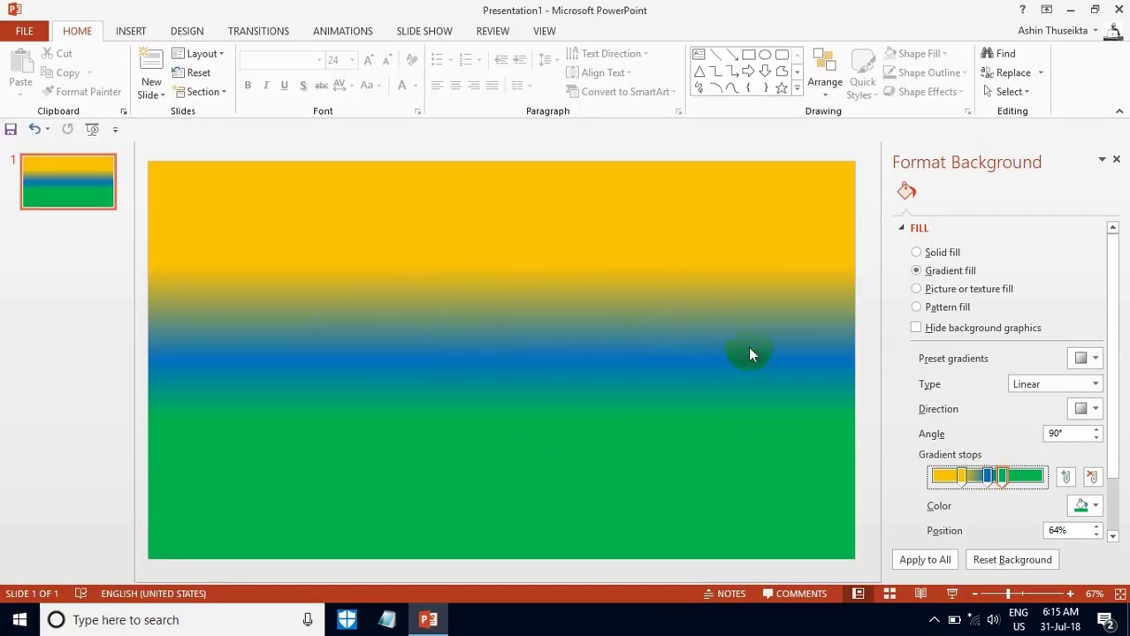
Step: Close the background pane and draw a straight line across the slide's lower-right
click(1117, 161)
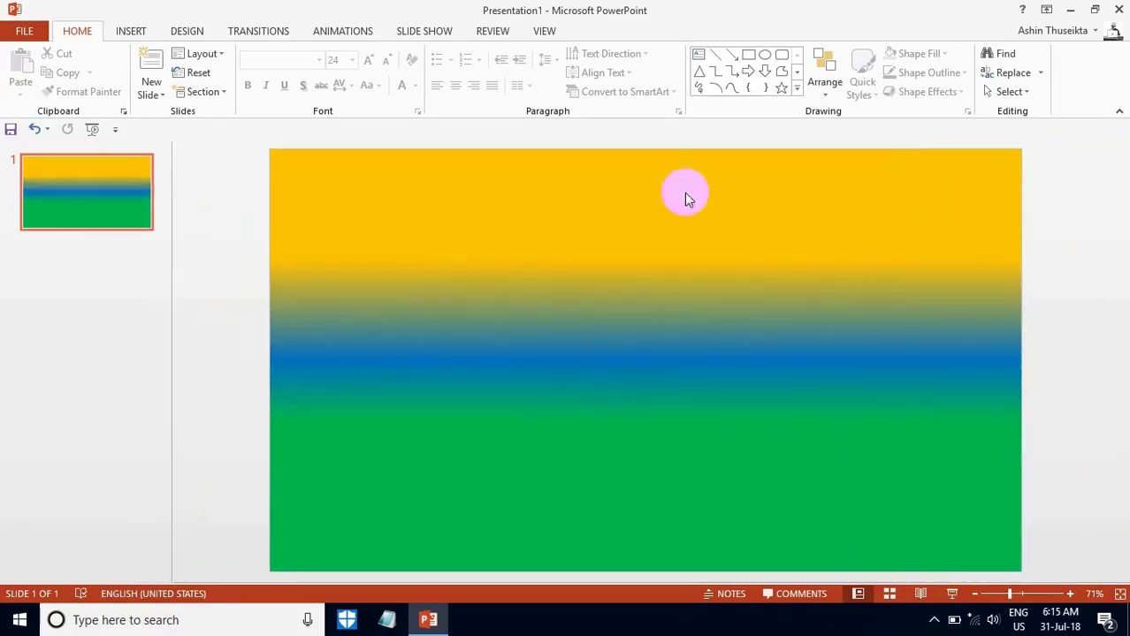
click(948, 275)
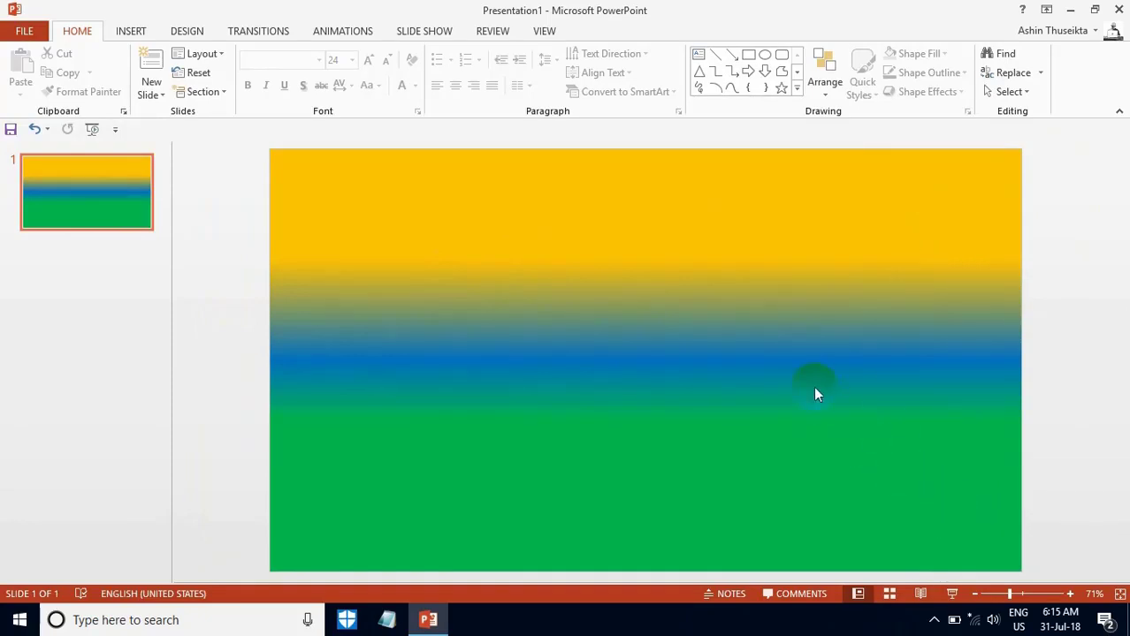
click(797, 88)
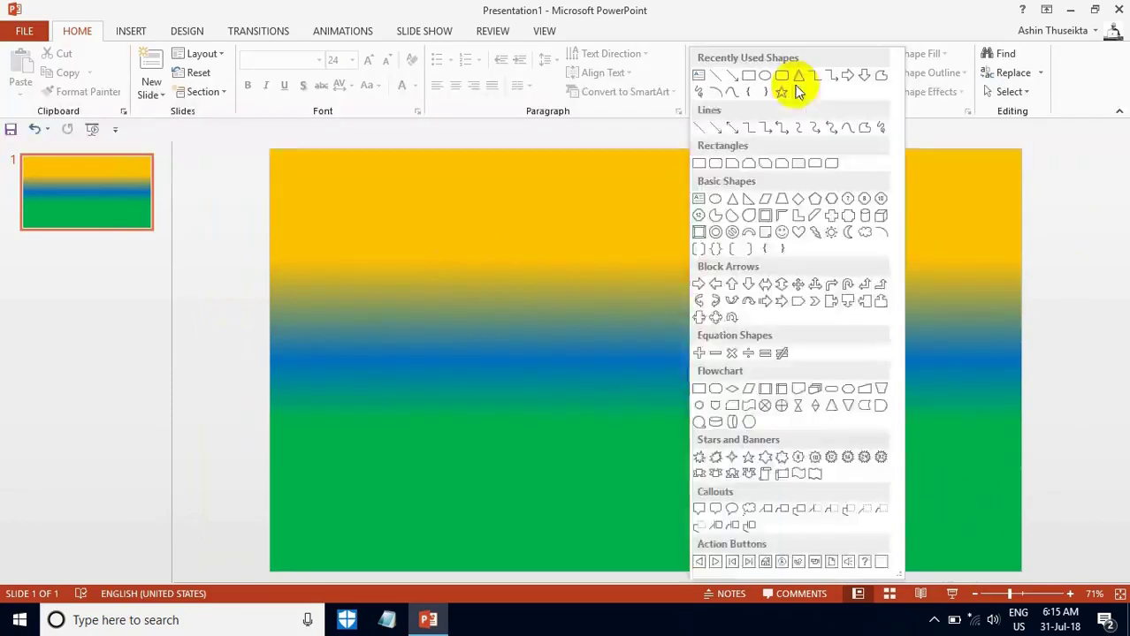
click(716, 121)
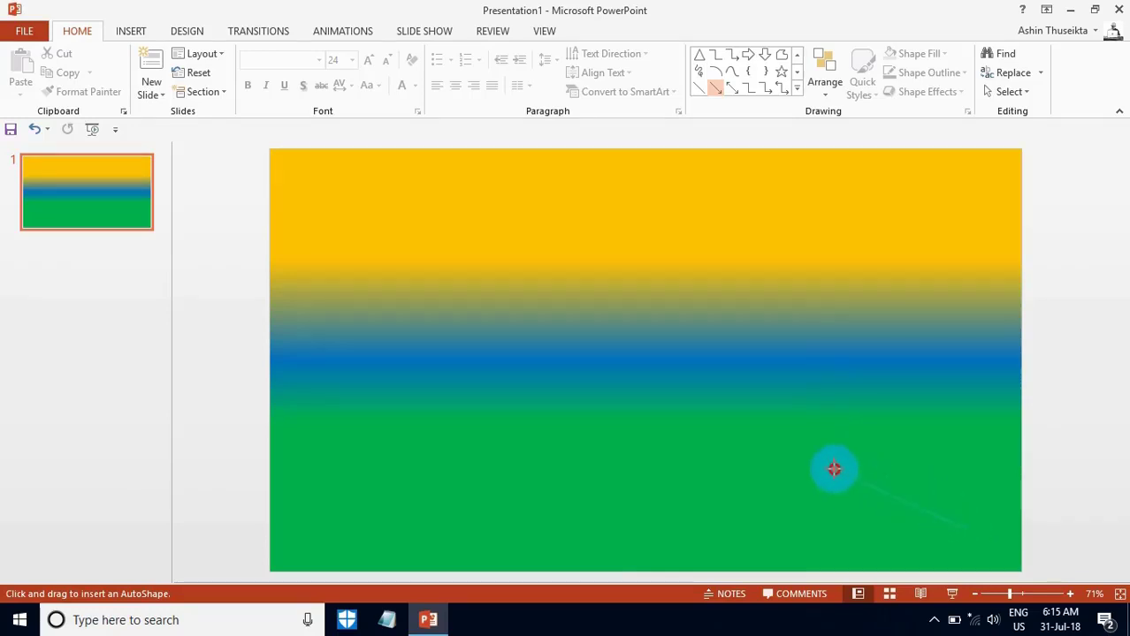
drag(970, 530, 834, 469)
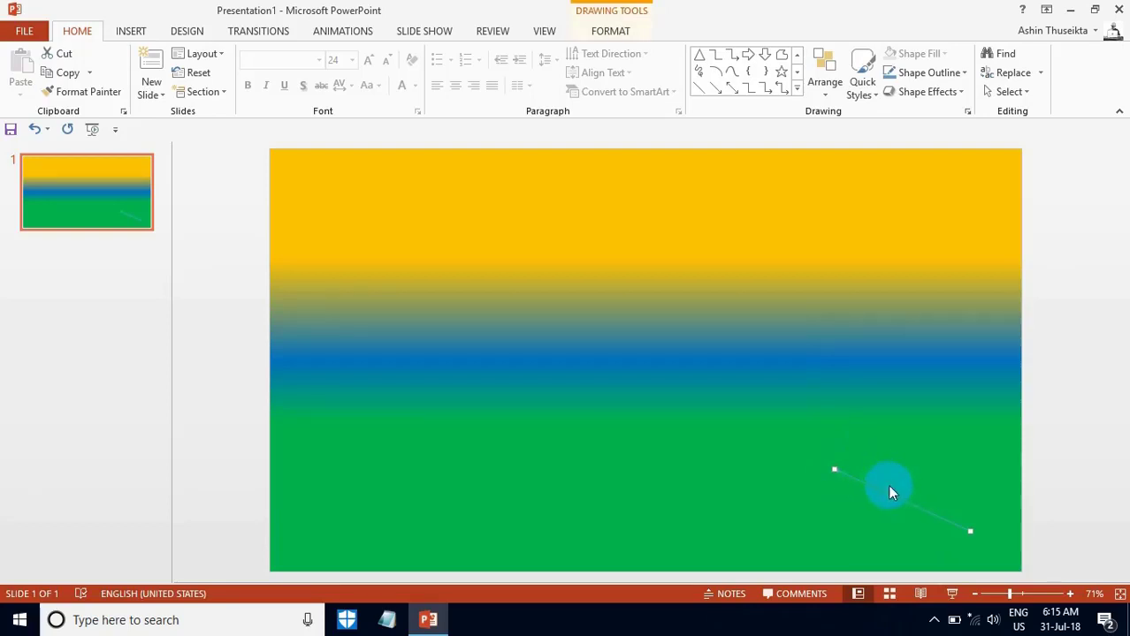
Step: Make the arrow line 6 pt thick and black, and nudge it slightly lower
click(955, 80)
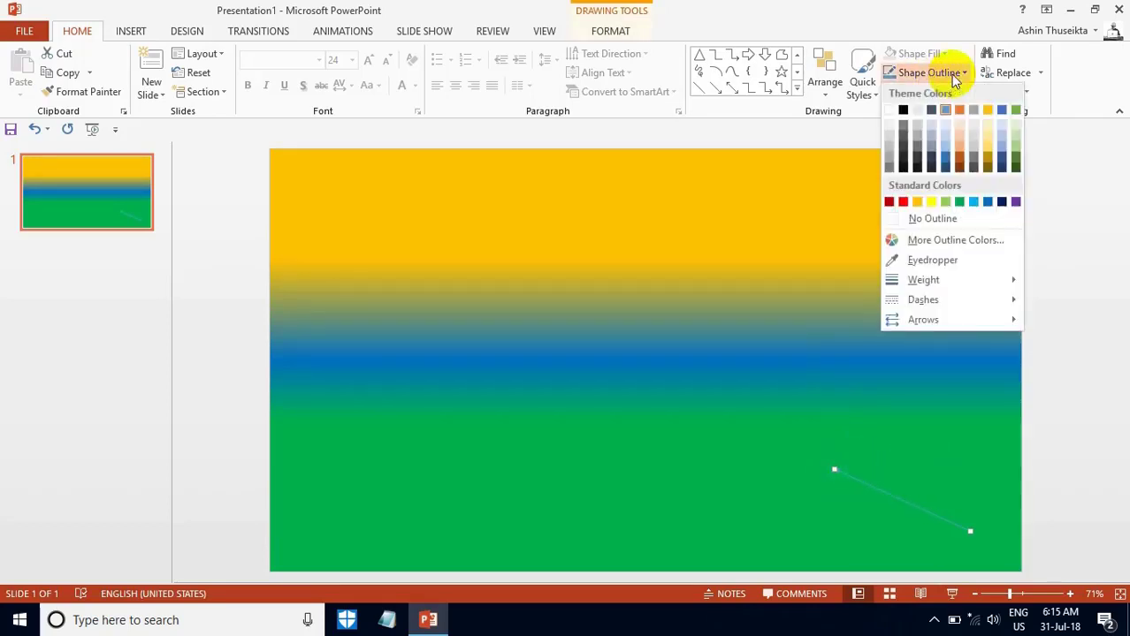
mouse_move(924, 280)
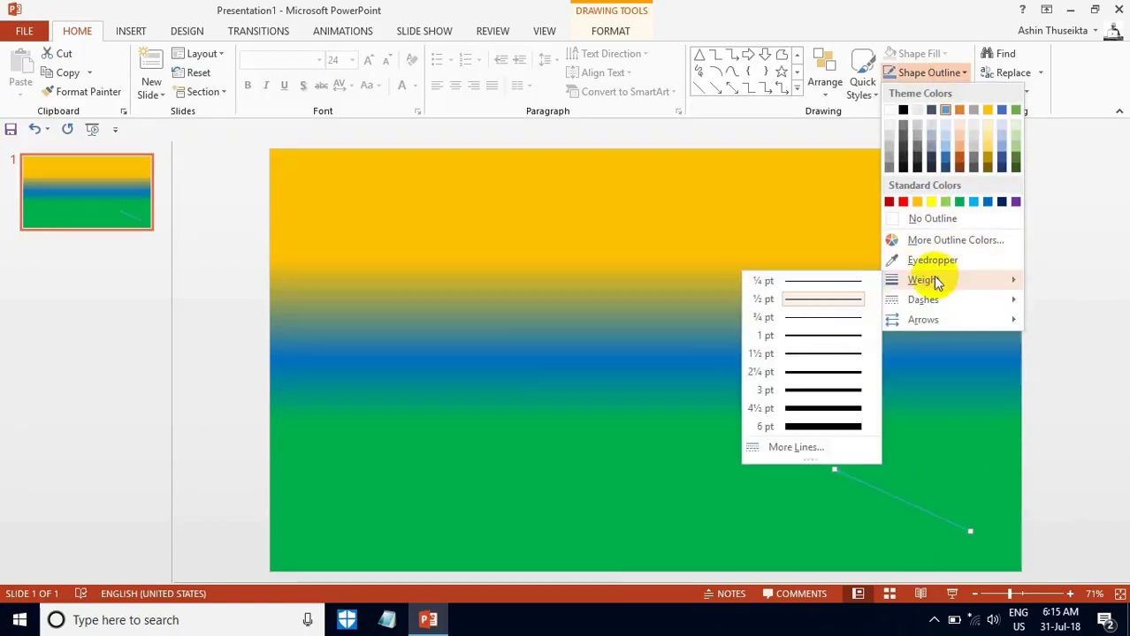
click(838, 424)
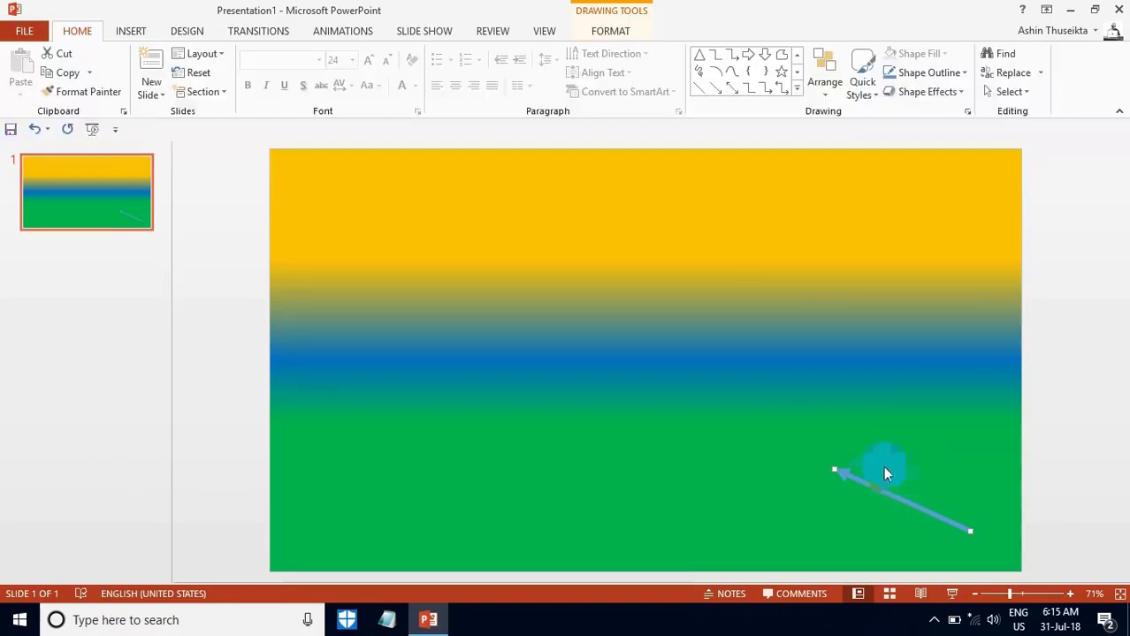
click(939, 77)
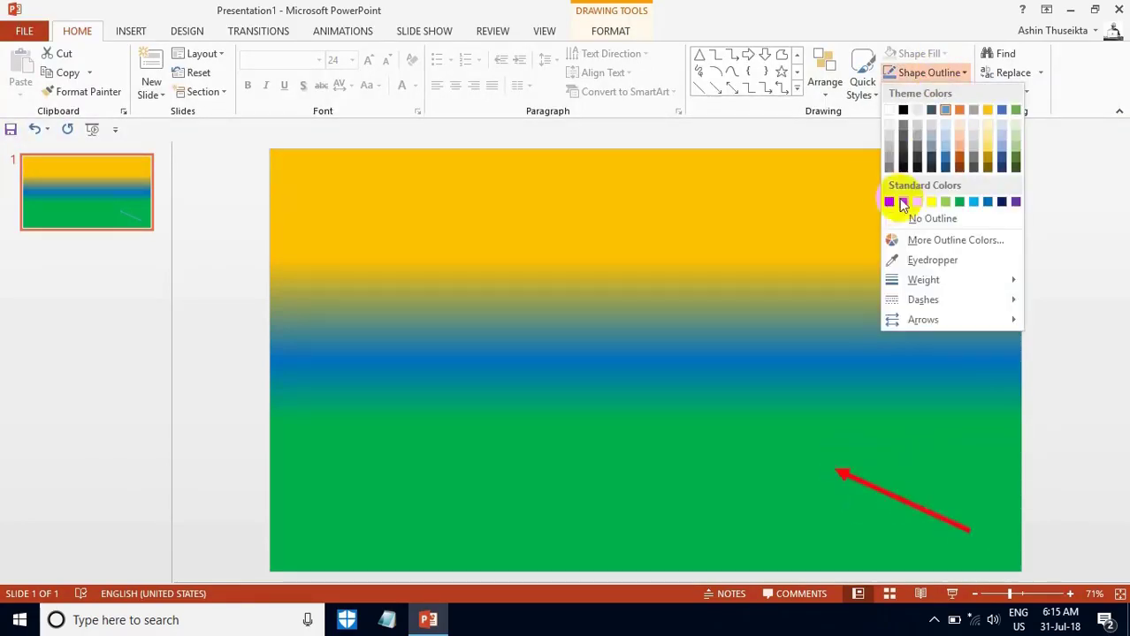
click(905, 111)
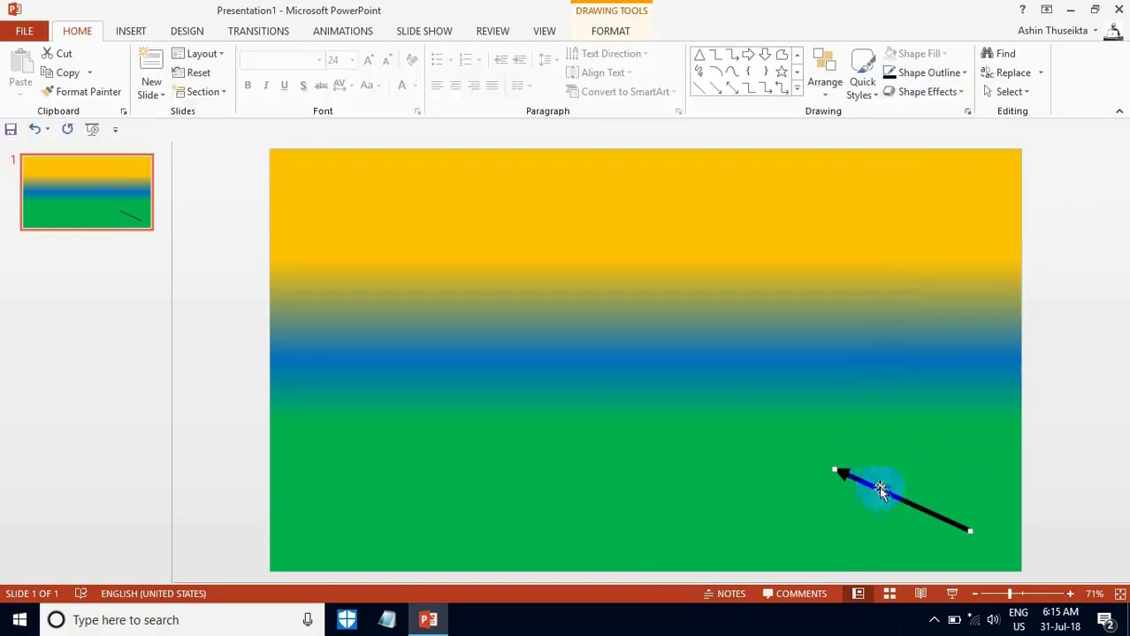
drag(900, 497, 900, 503)
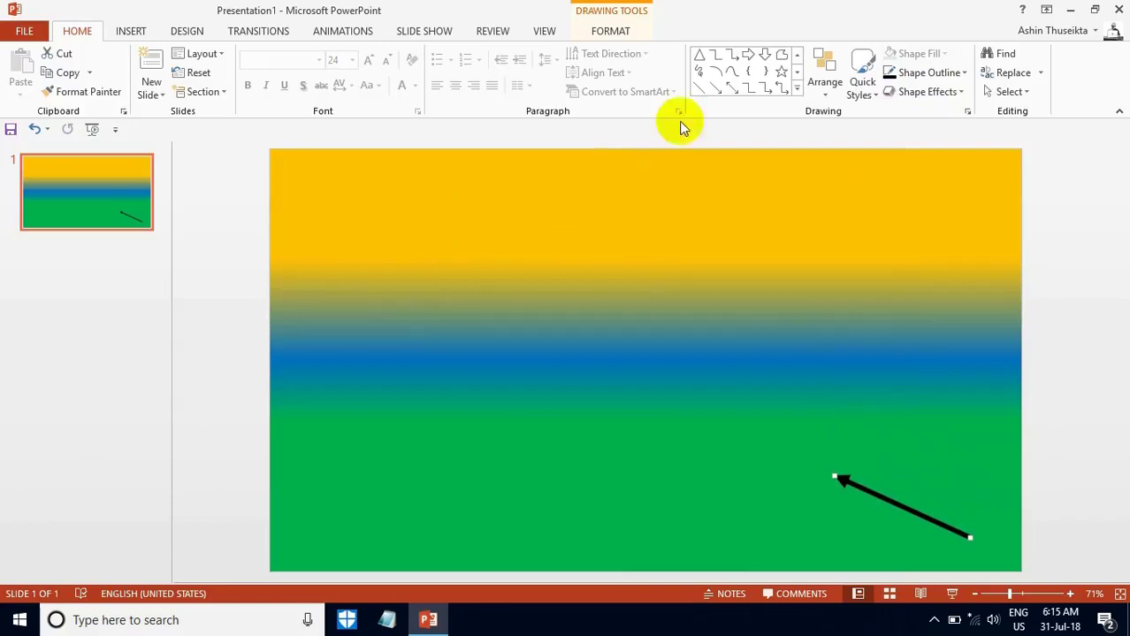
click(796, 88)
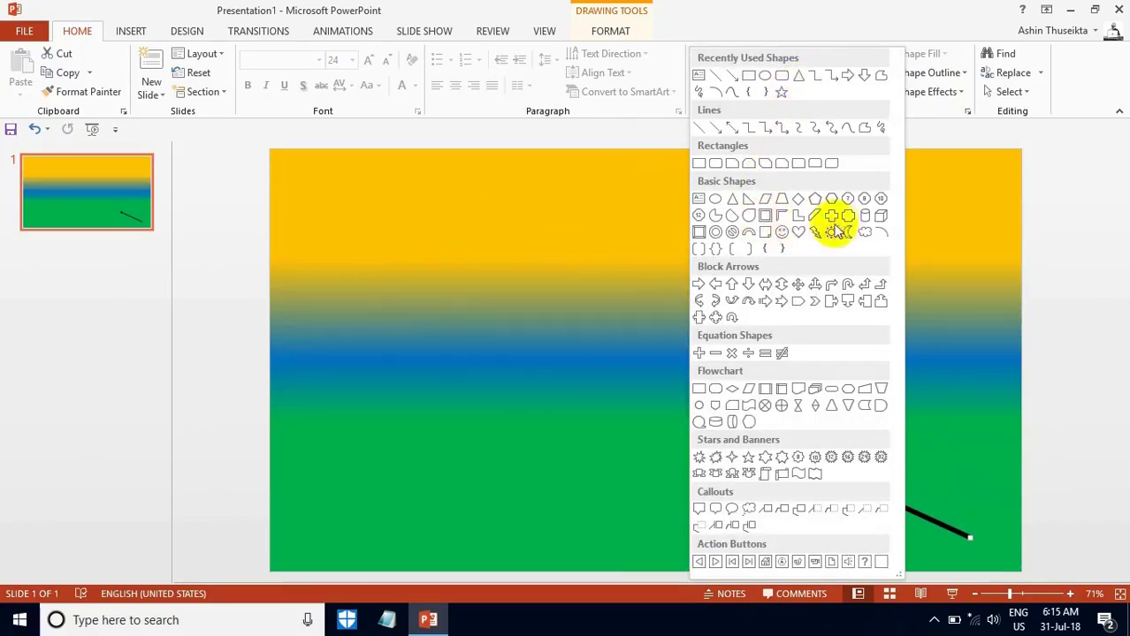
Step: Draw a heart near the slide's top-left and apply an orange shape style
click(798, 232)
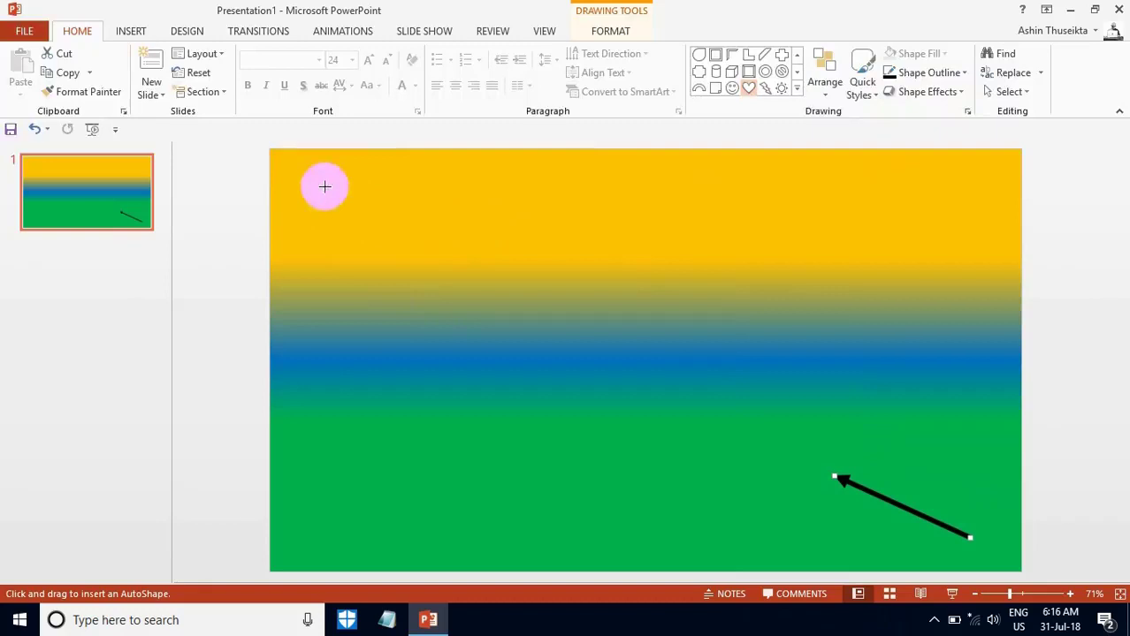
drag(362, 206, 419, 275)
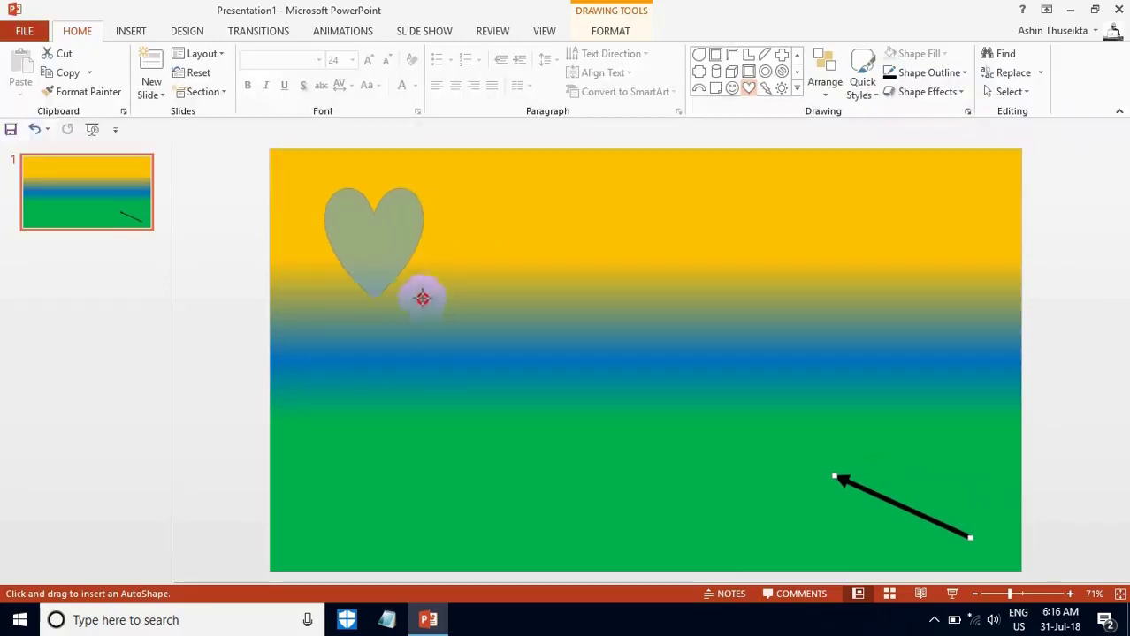
drag(430, 306, 422, 298)
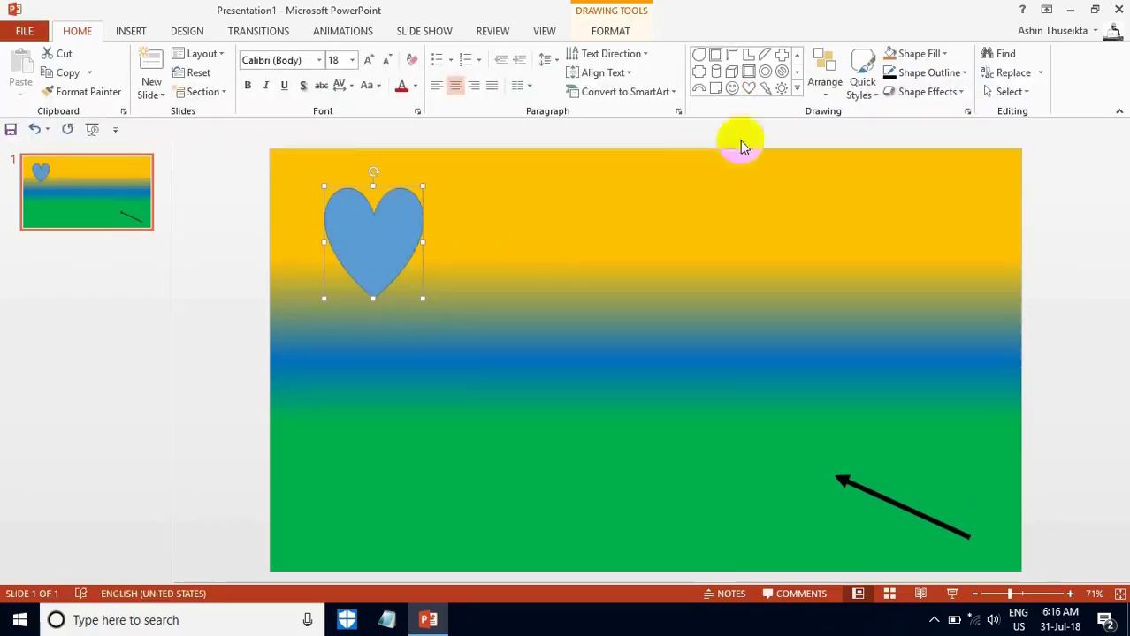
click(863, 87)
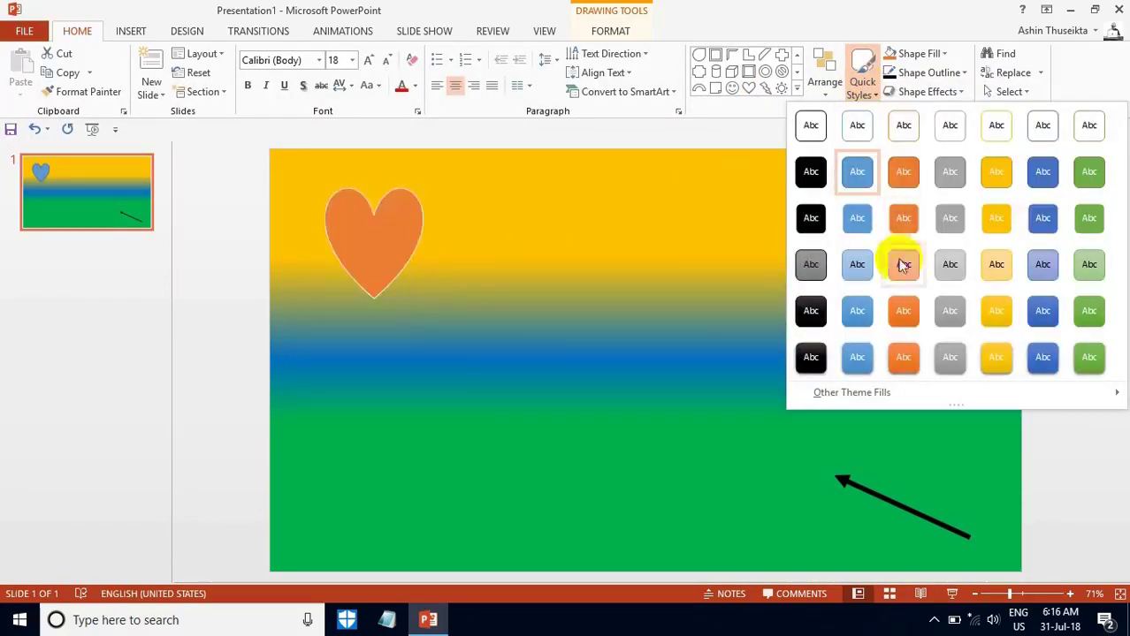
click(889, 221)
click(383, 236)
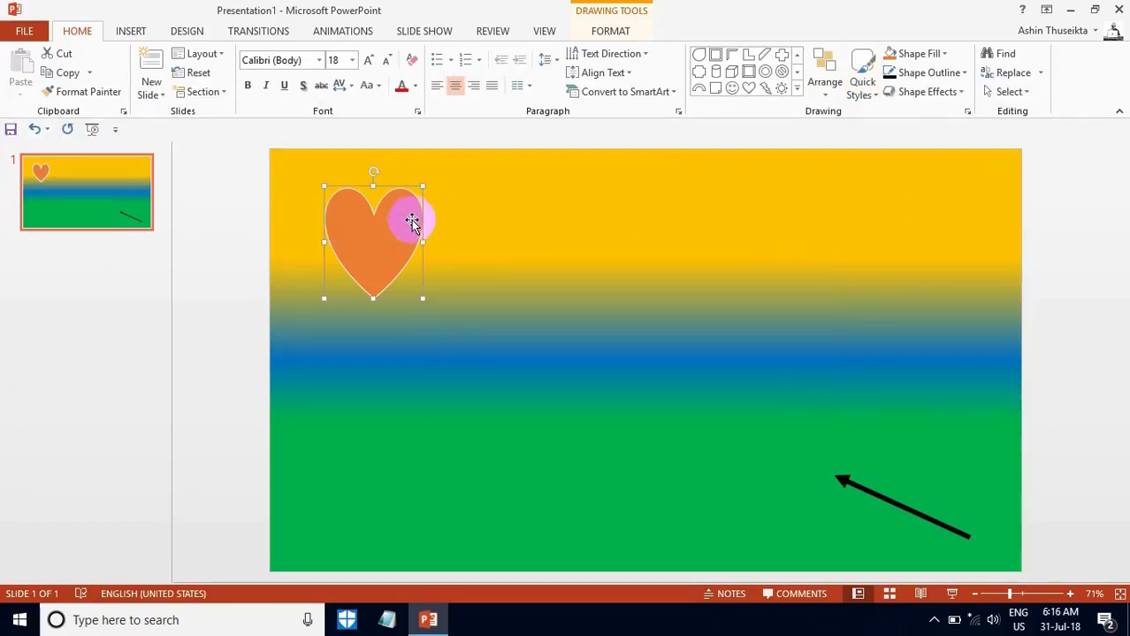
Step: Give the heart a bevel effect and a red fill
click(933, 94)
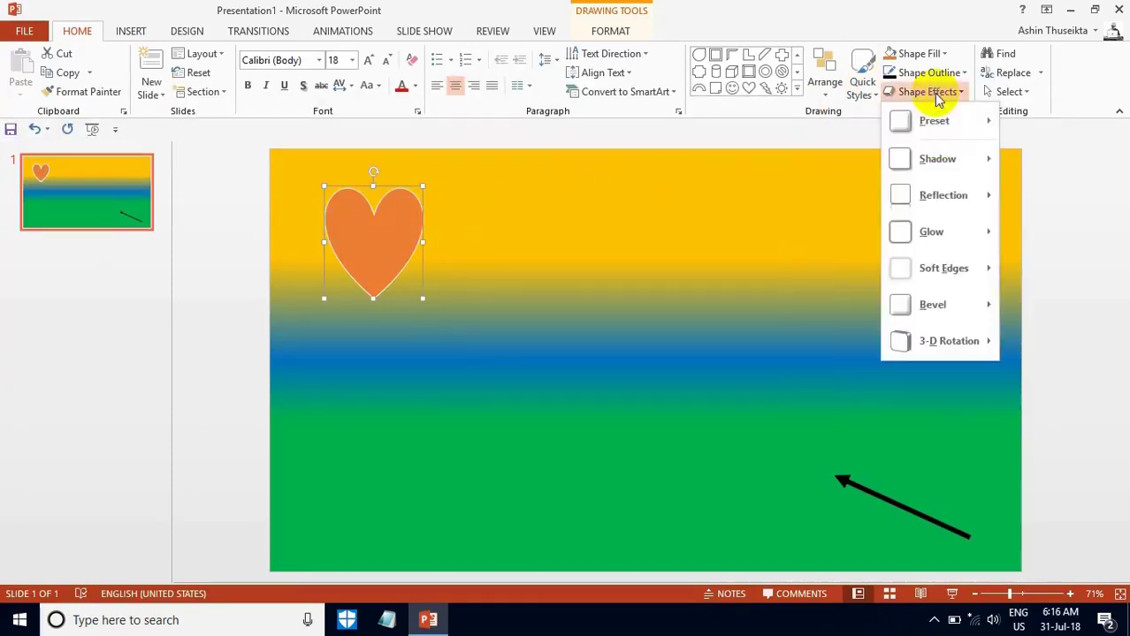
click(939, 312)
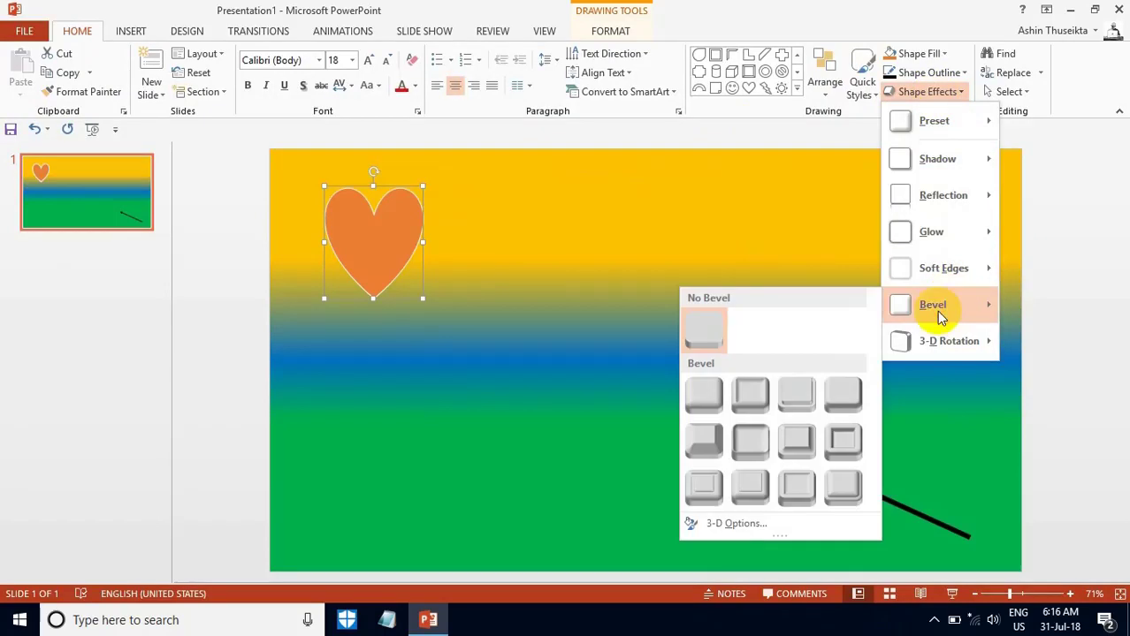
click(791, 441)
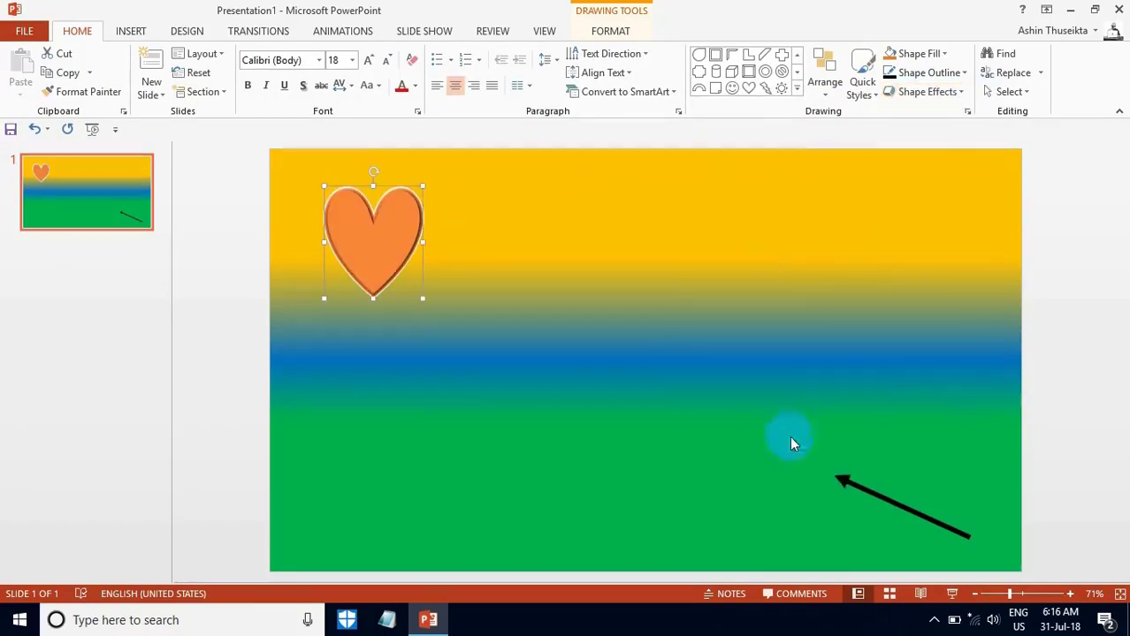
click(378, 240)
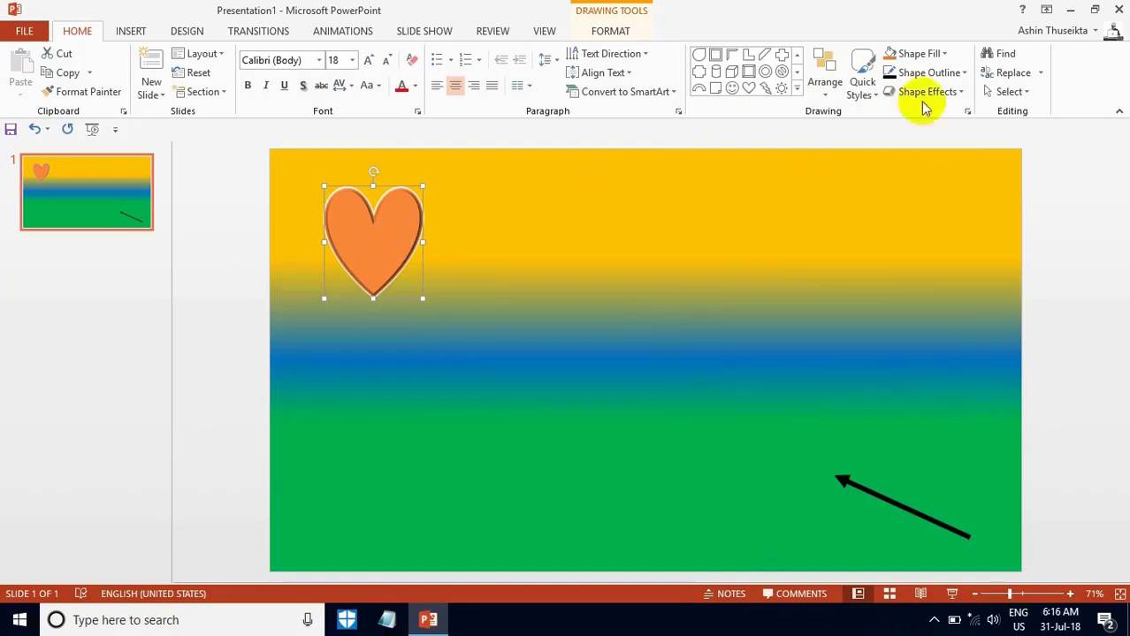
click(935, 59)
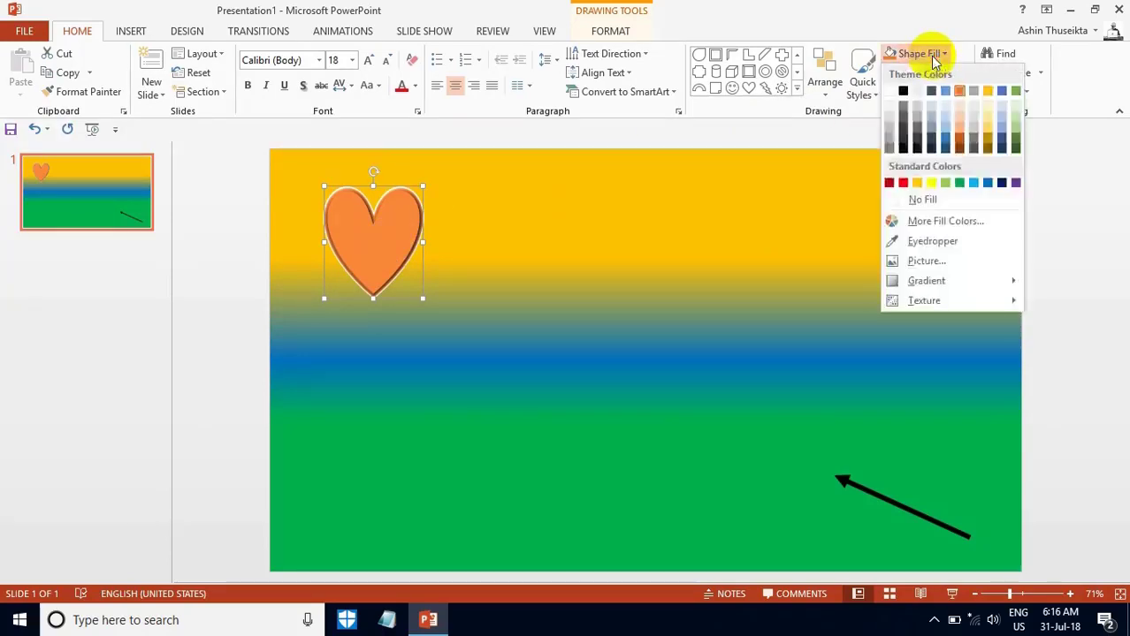
click(903, 183)
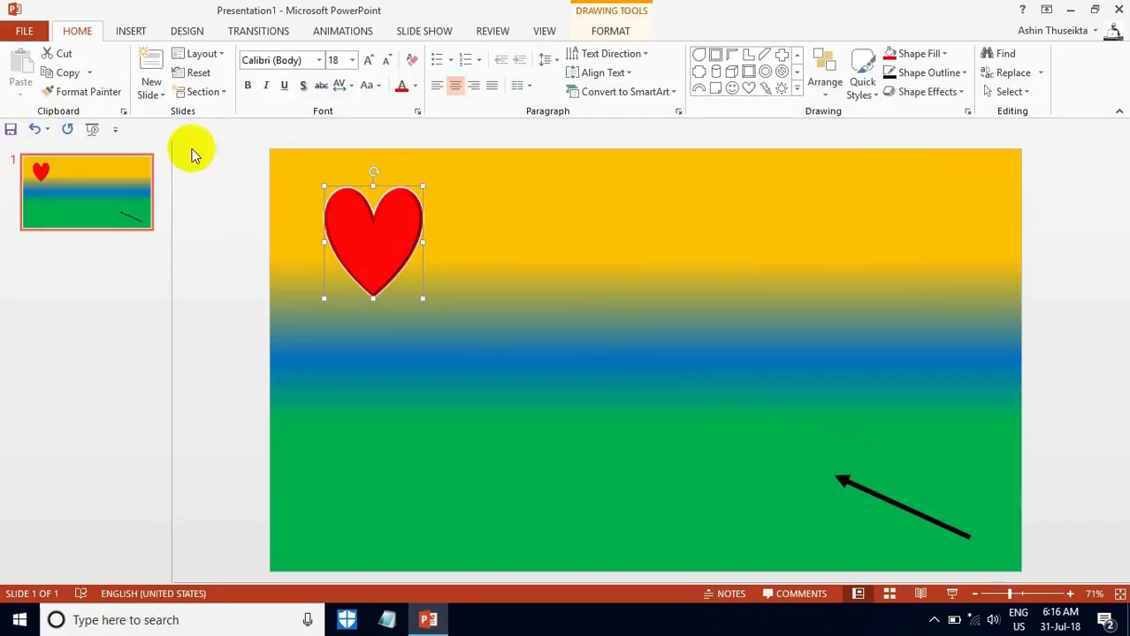
click(847, 483)
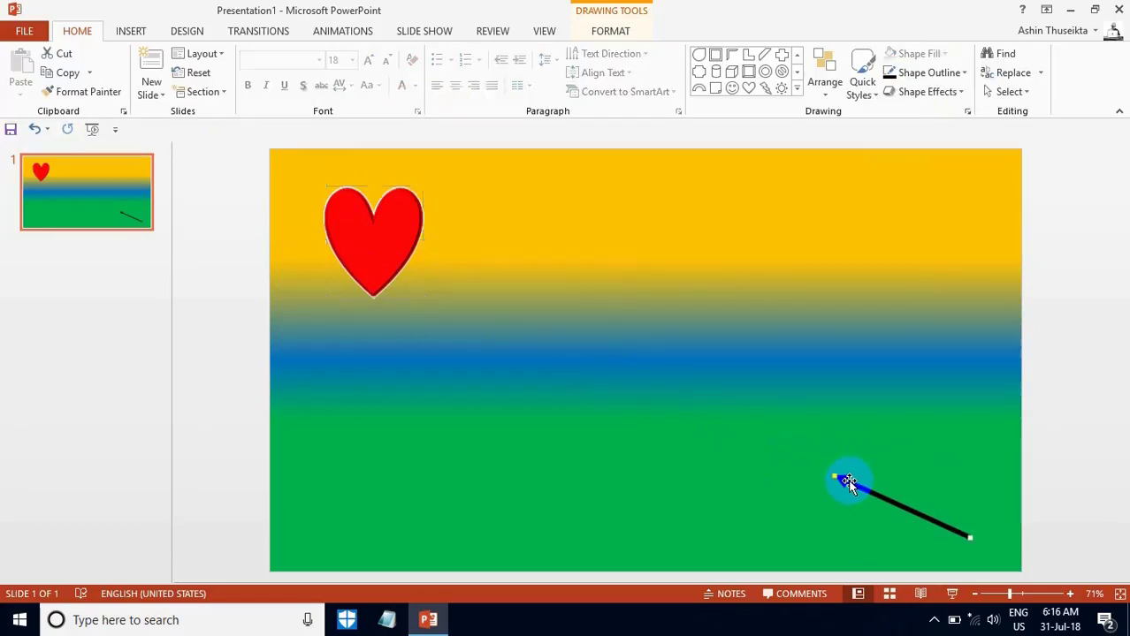
Step: Apply a Lines motion path animation to the arrow
click(358, 35)
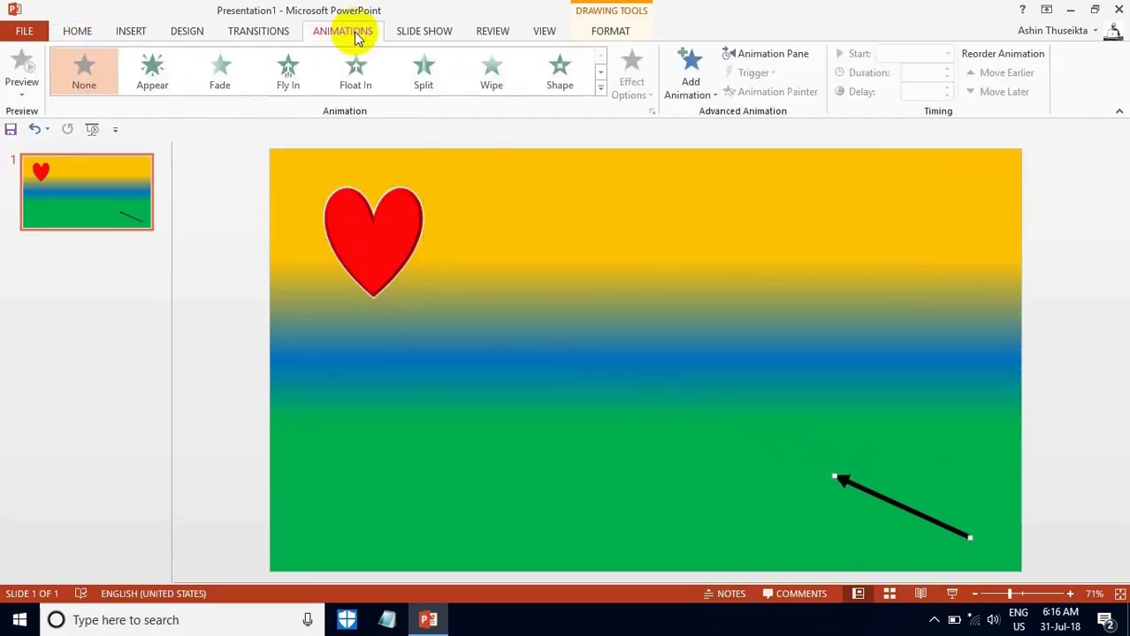
click(601, 89)
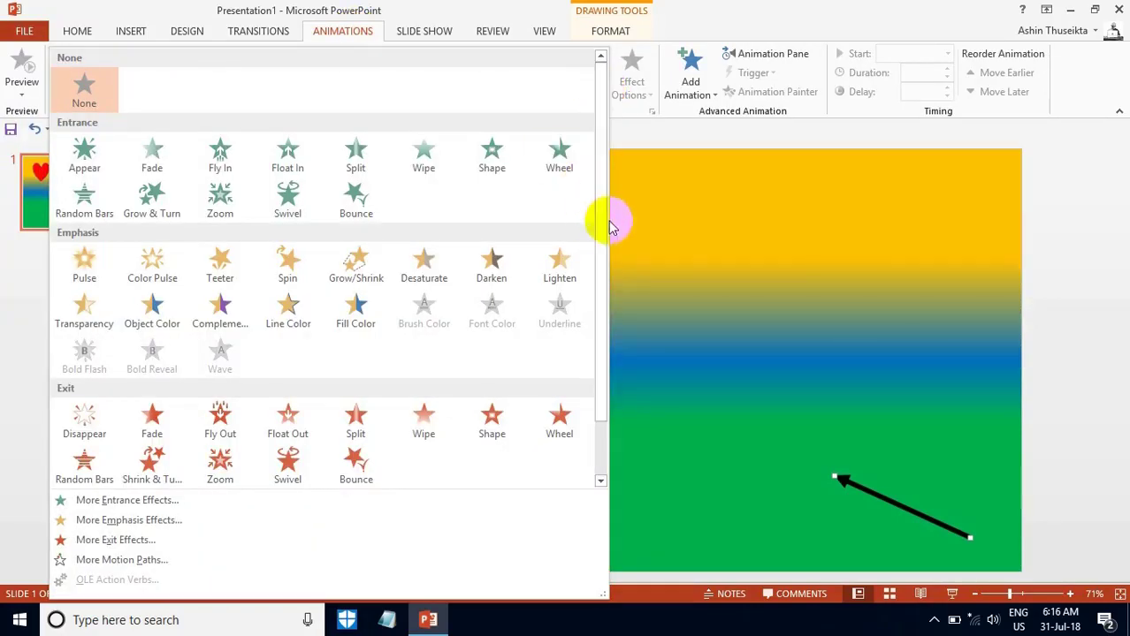
drag(605, 220, 624, 295)
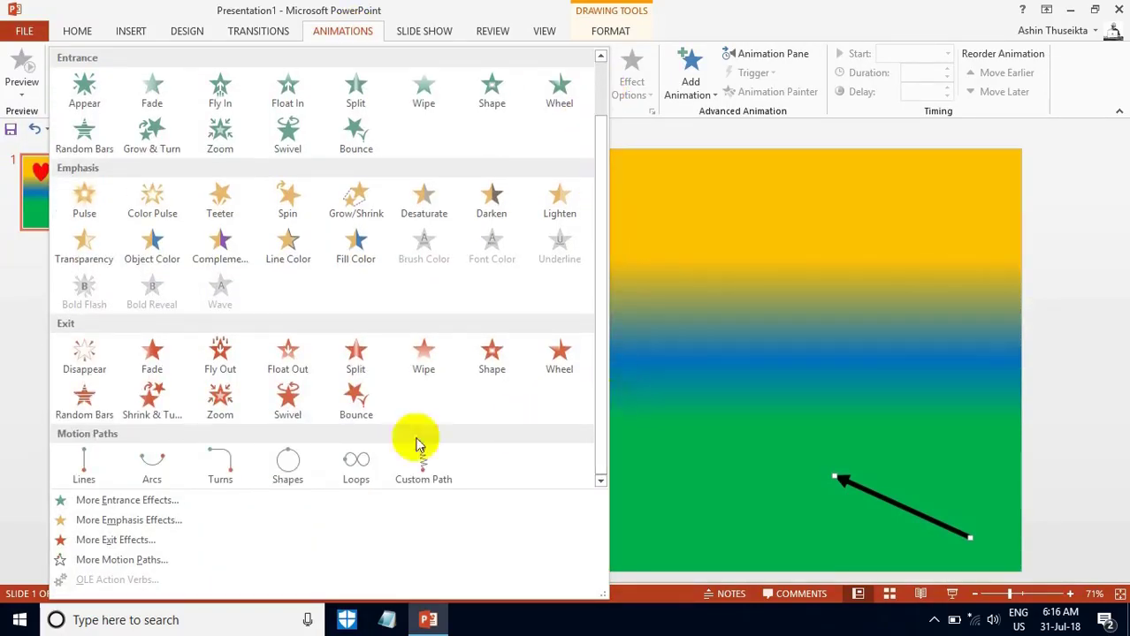
click(90, 473)
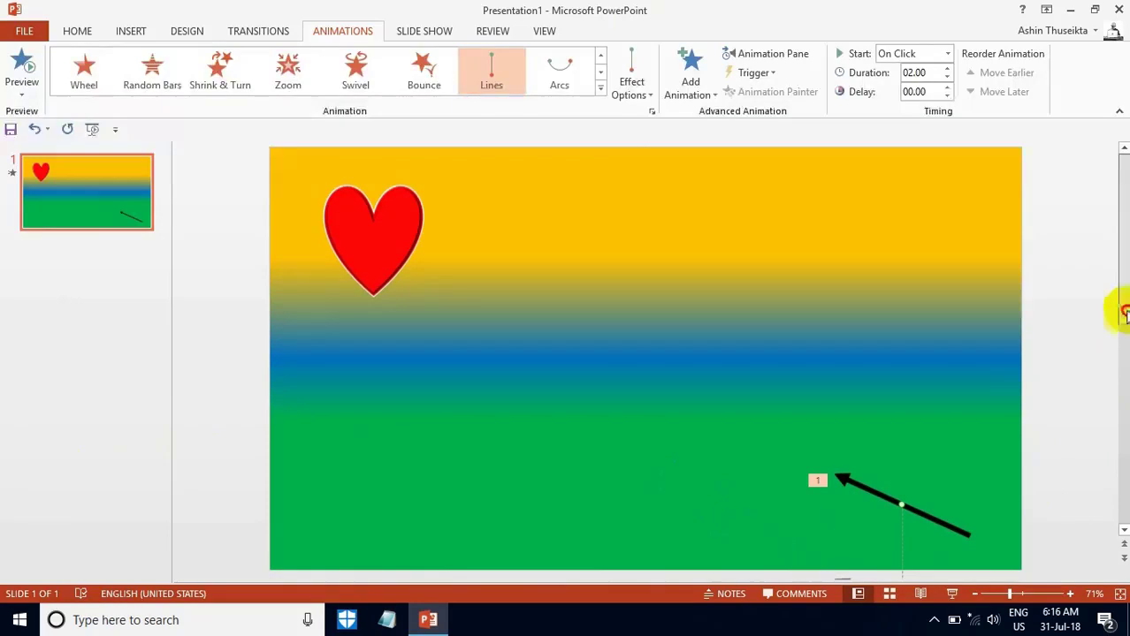
Step: Extend the arrow's path up-left past the heart and off the slide's top-left corner
drag(1121, 314, 1123, 453)
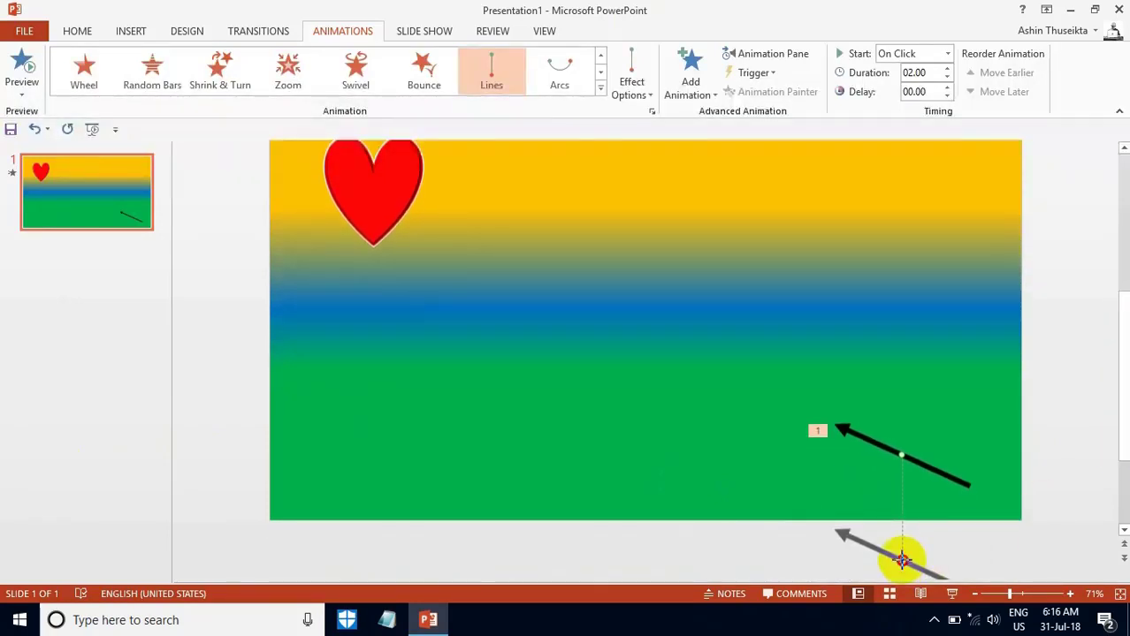
drag(902, 560, 636, 468)
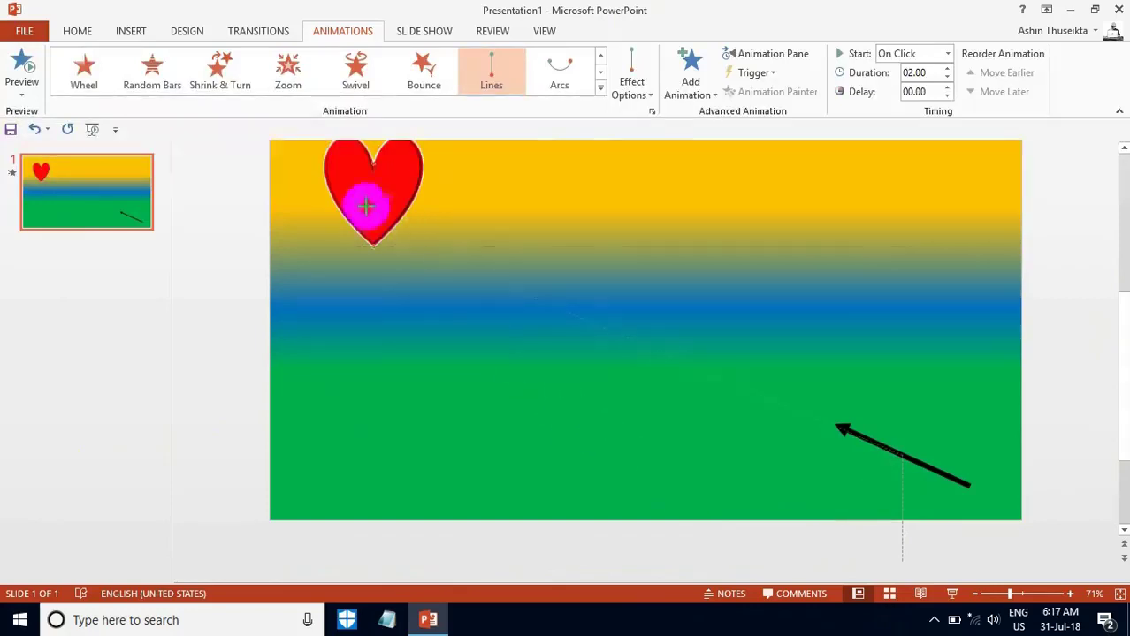
scroll(292, 144, up, 1)
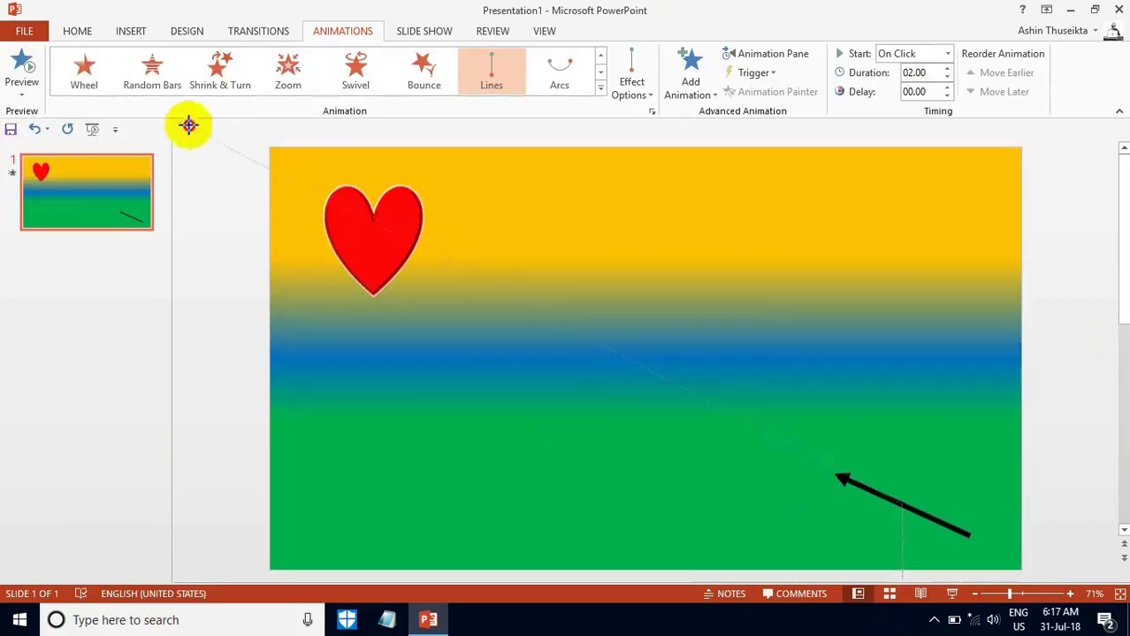
drag(188, 125, 180, 127)
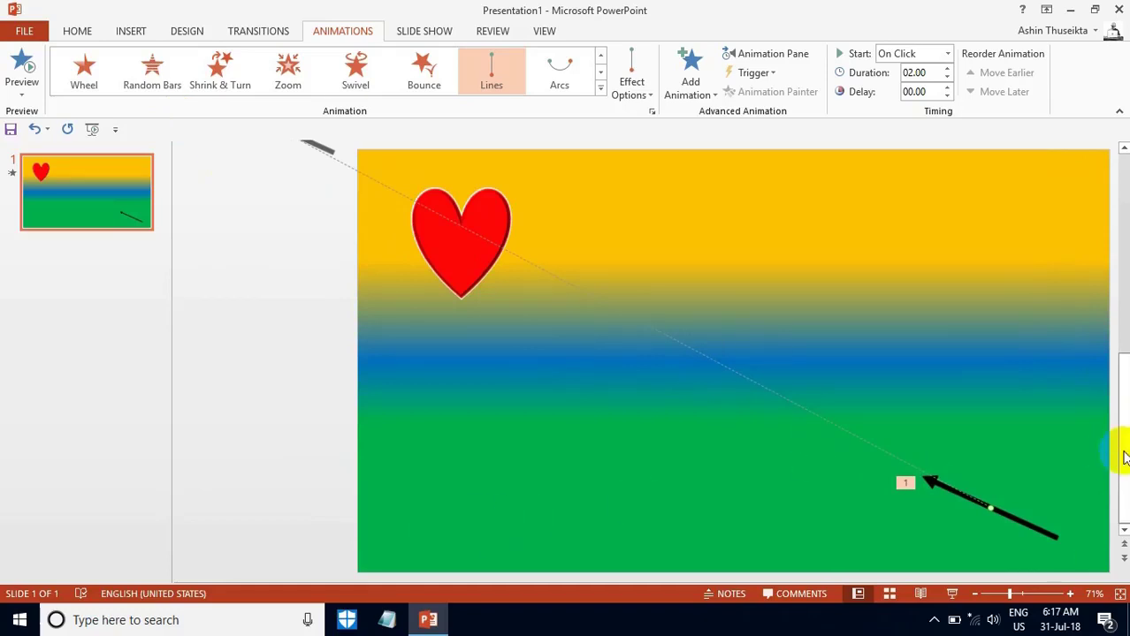
scroll(1123, 478, up, 1)
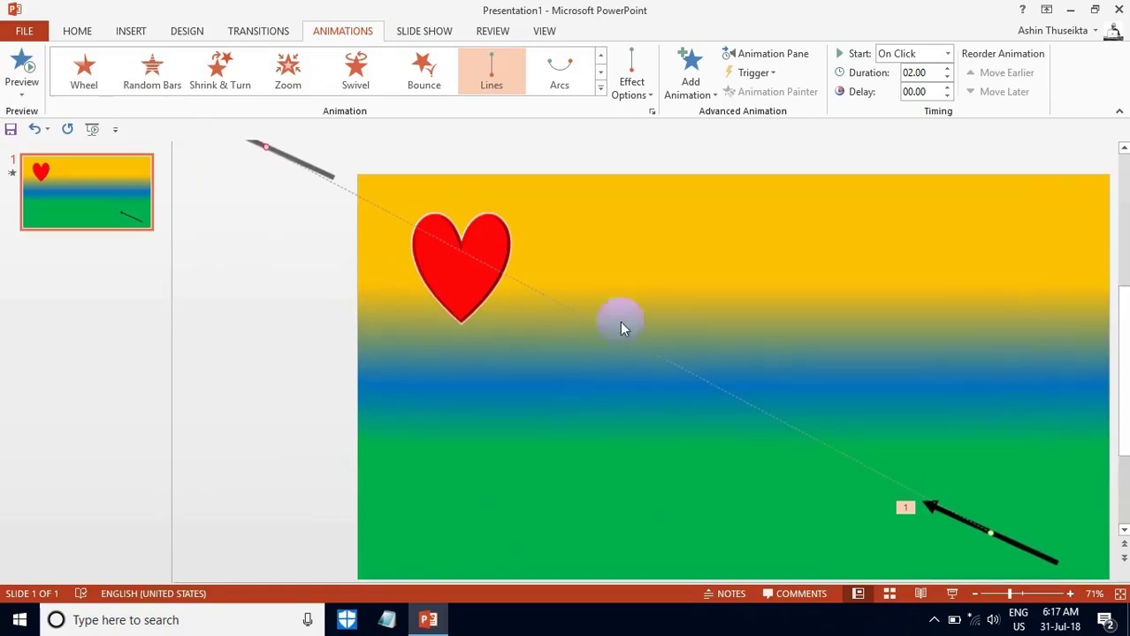
click(27, 70)
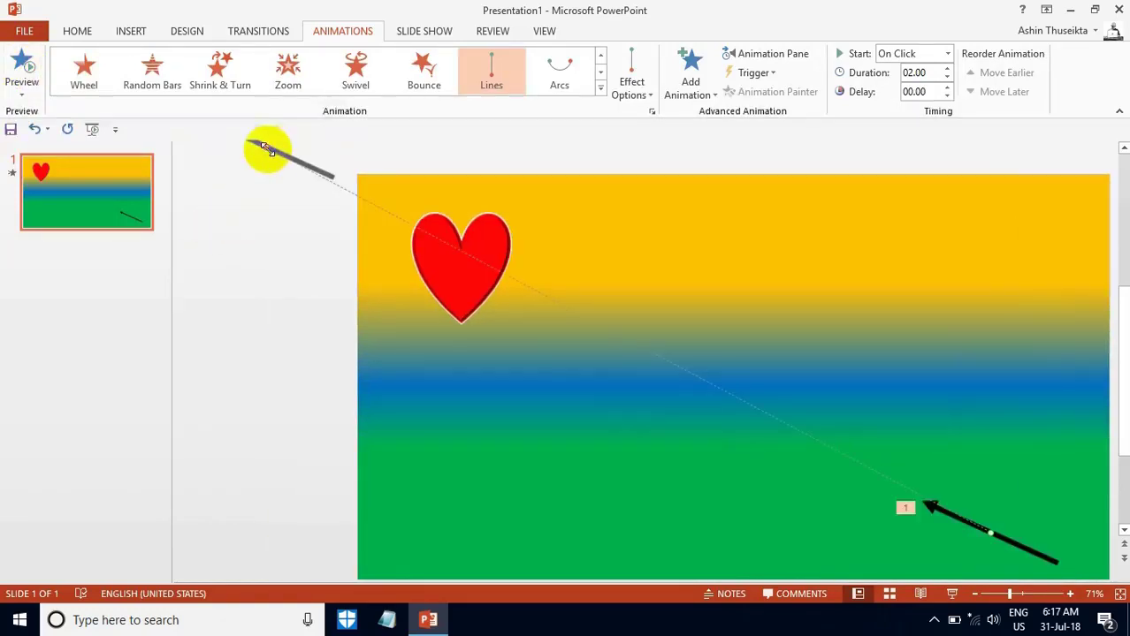
drag(268, 152, 284, 170)
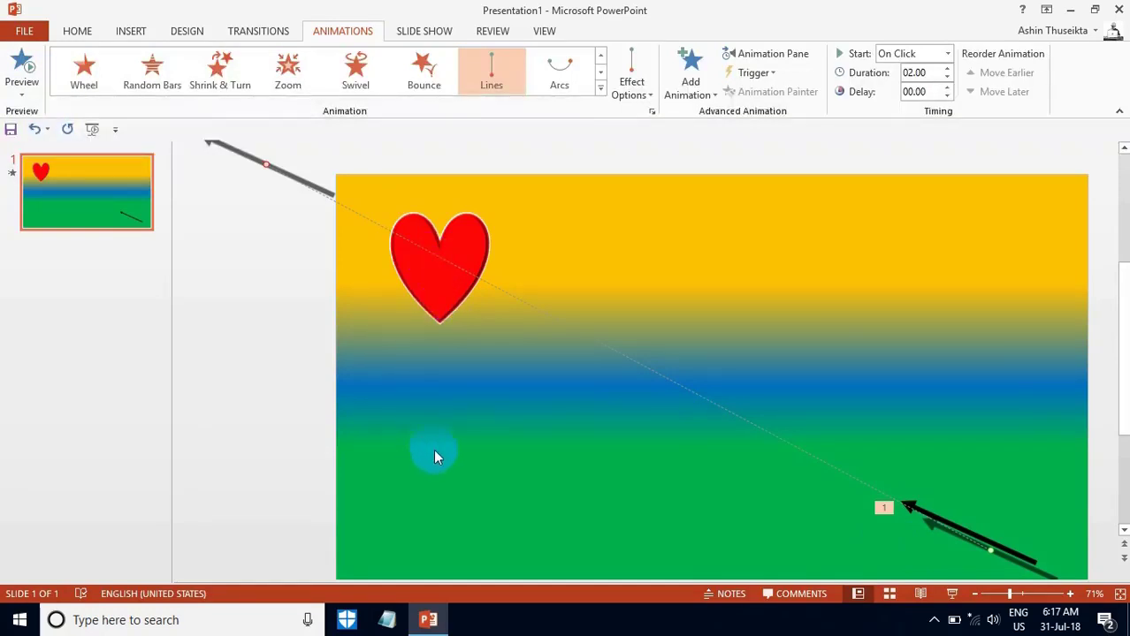
click(80, 32)
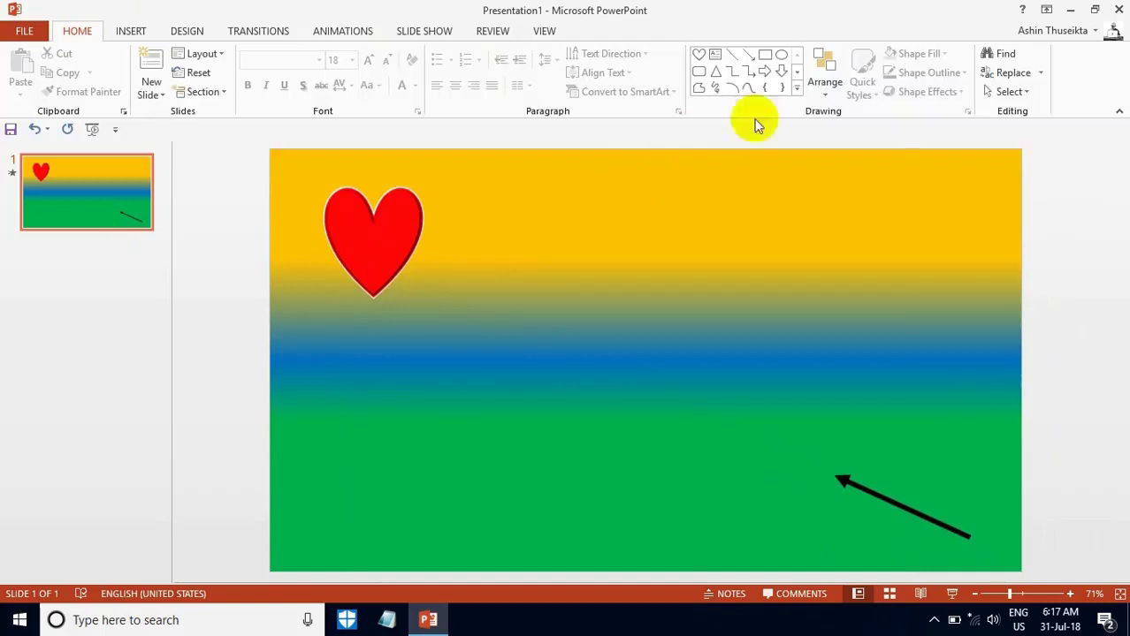
Step: Draw a teardrop, rotate it point-up, and shrink it onto the centre of the heart
click(796, 90)
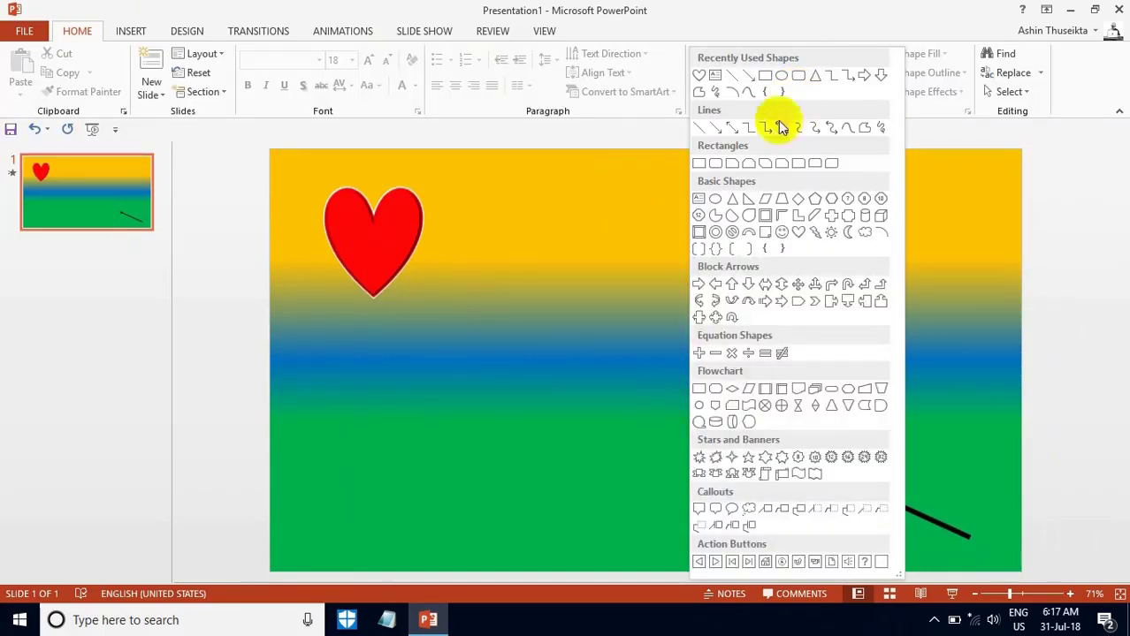
click(749, 215)
drag(642, 211, 787, 407)
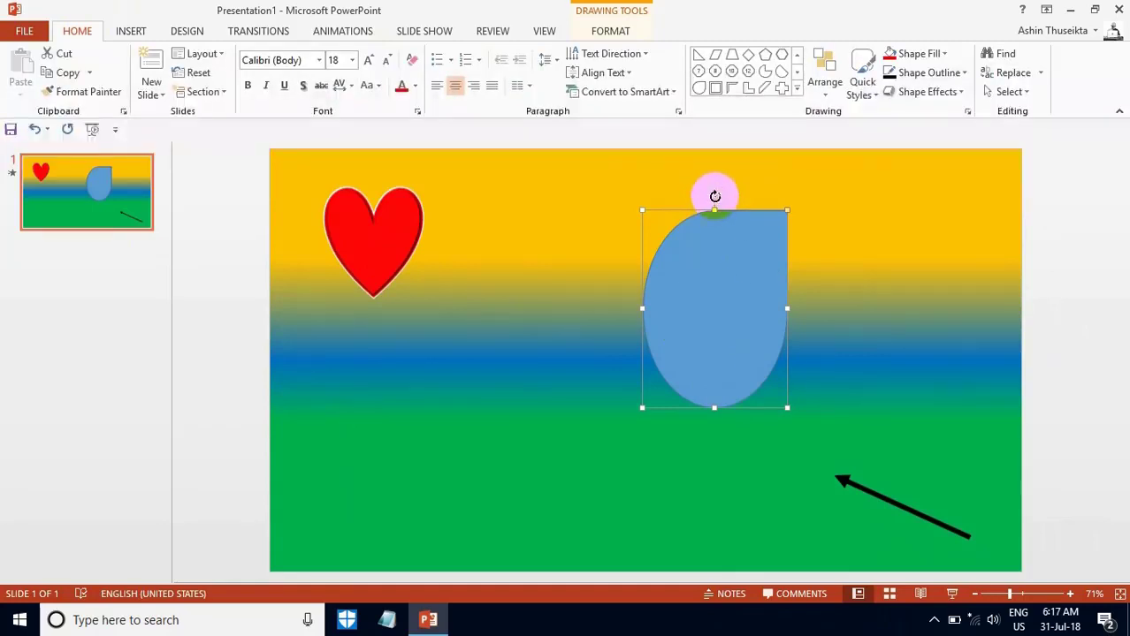
drag(716, 196, 632, 208)
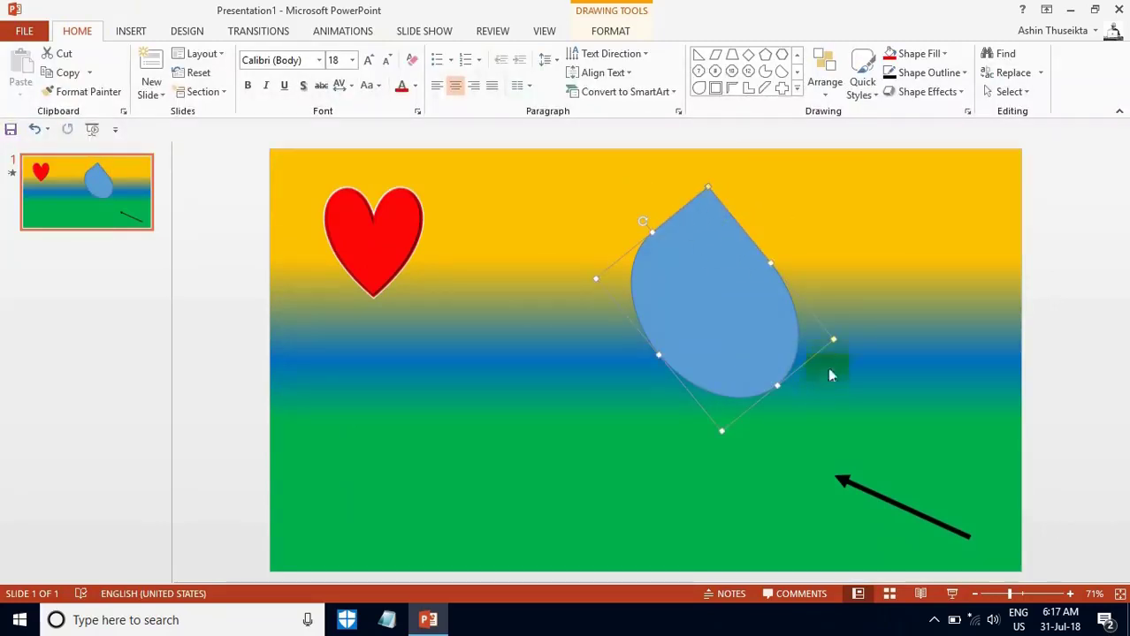
mouse_move(829, 342)
mouse_down()
mouse_move(705, 289)
mouse_move(651, 292)
mouse_move(578, 267)
mouse_move(469, 257)
mouse_move(372, 252)
mouse_move(378, 274)
mouse_move(375, 261)
mouse_up()
click(382, 251)
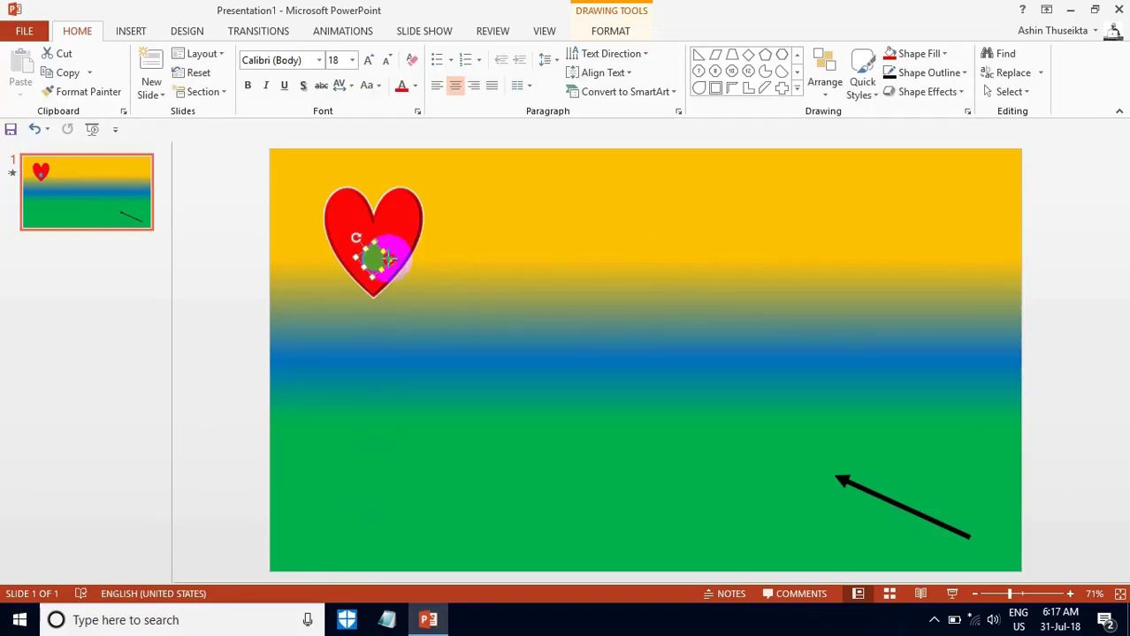
key(Delete)
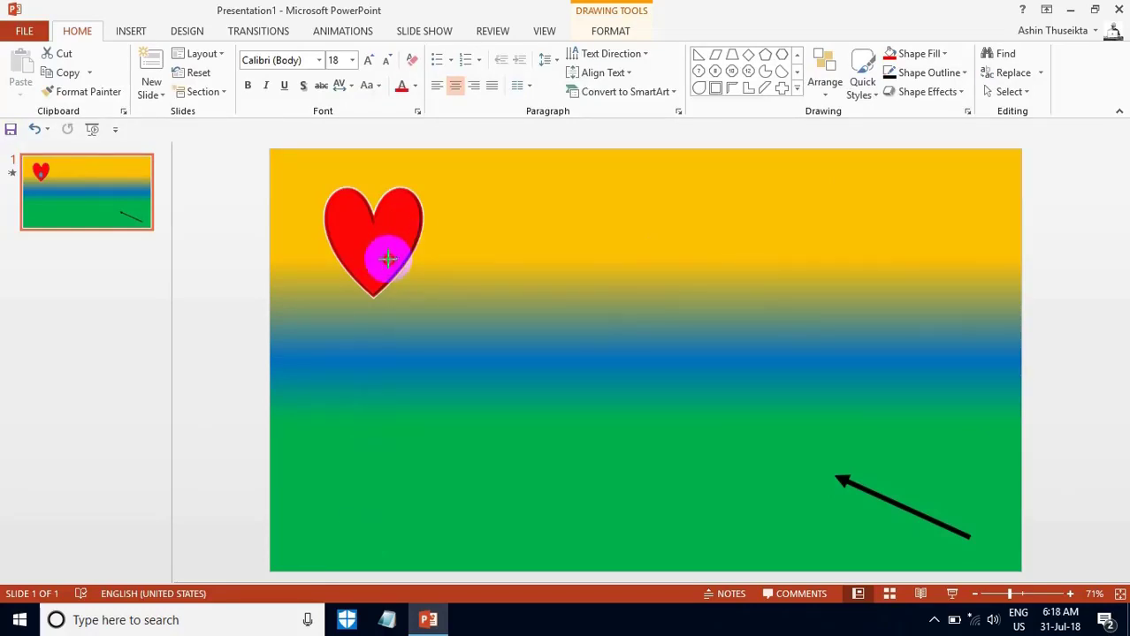
click(375, 262)
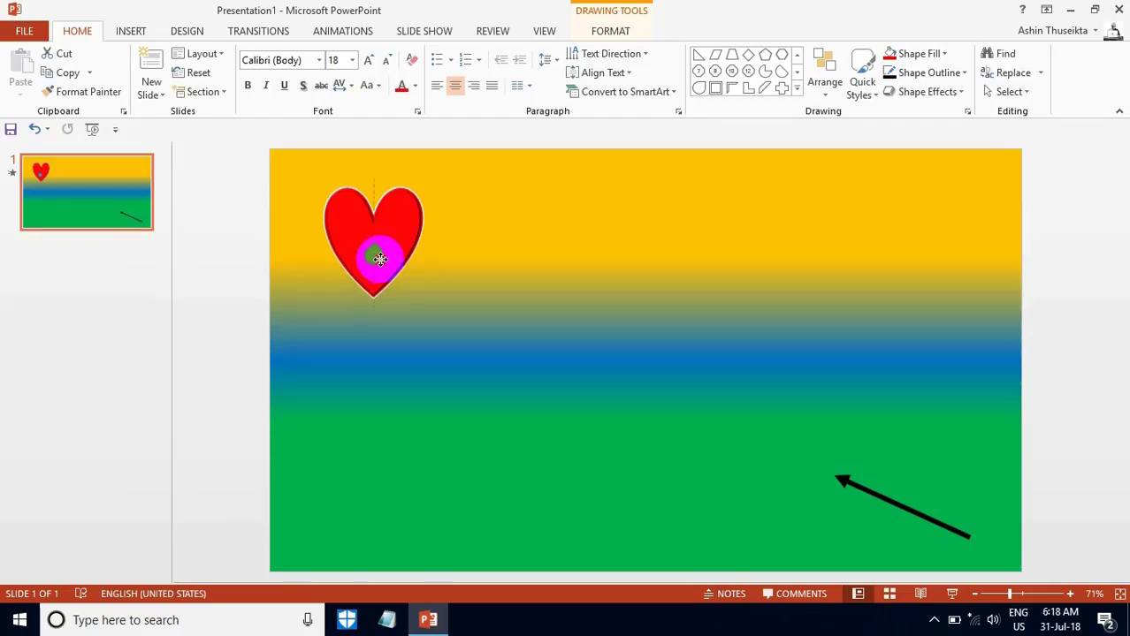
drag(380, 261, 373, 253)
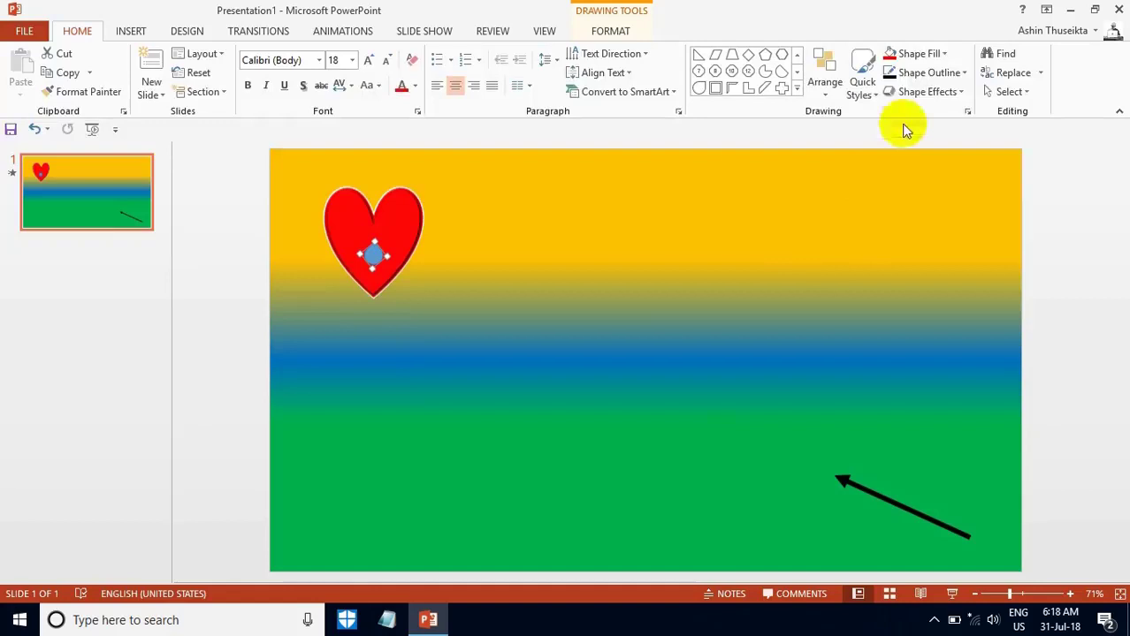
Step: Fill the teardrop red and give it a Lines motion path animation
click(928, 55)
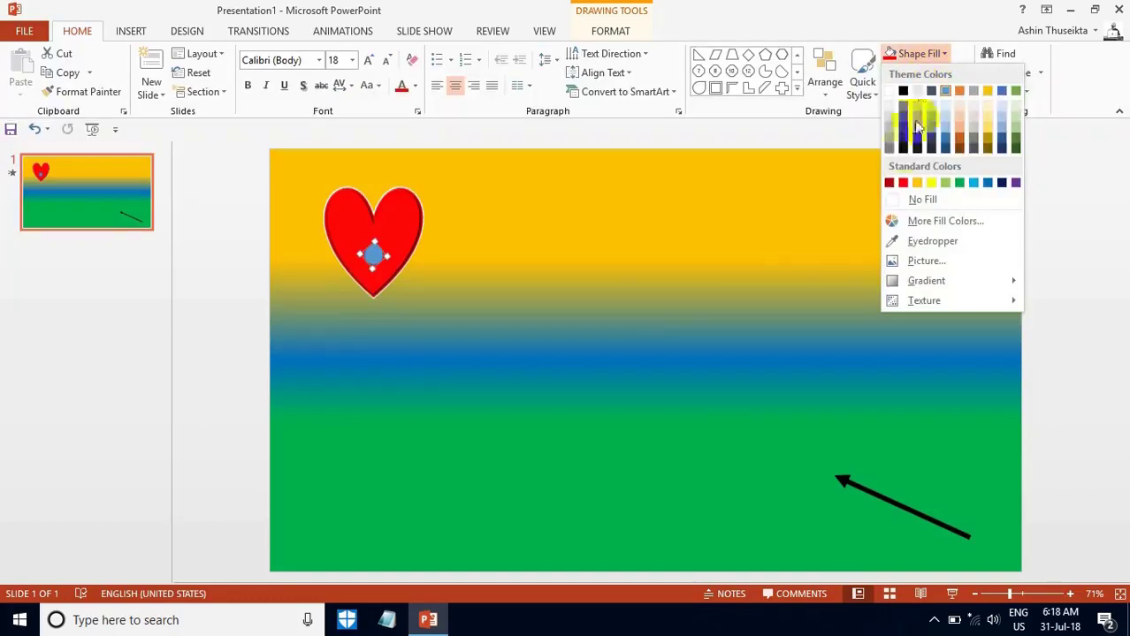
click(905, 183)
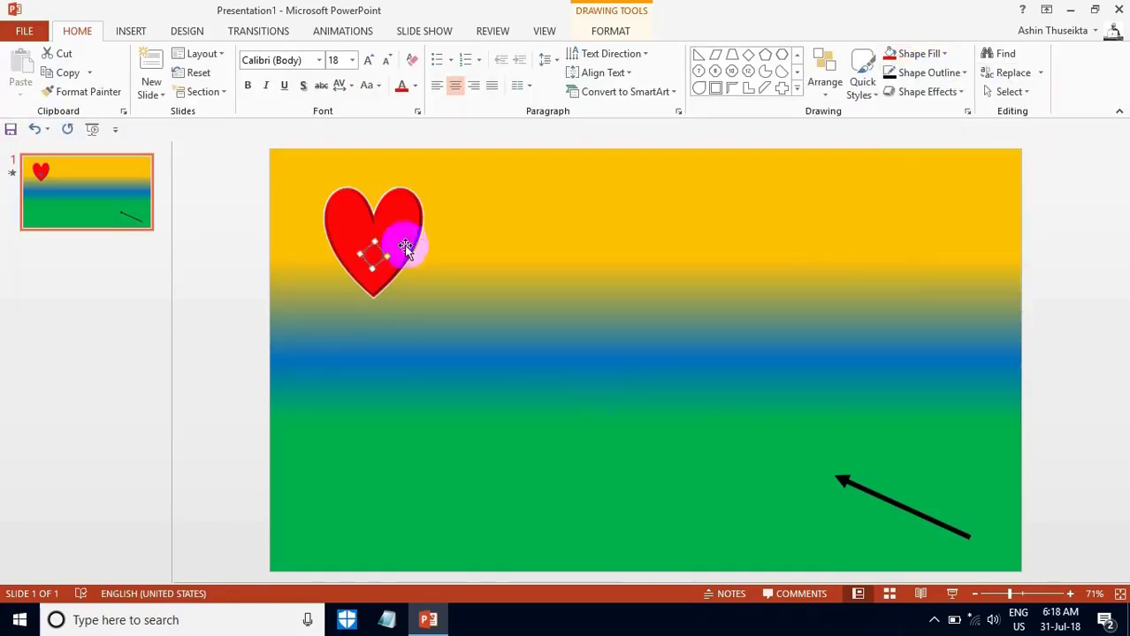
drag(372, 251, 355, 369)
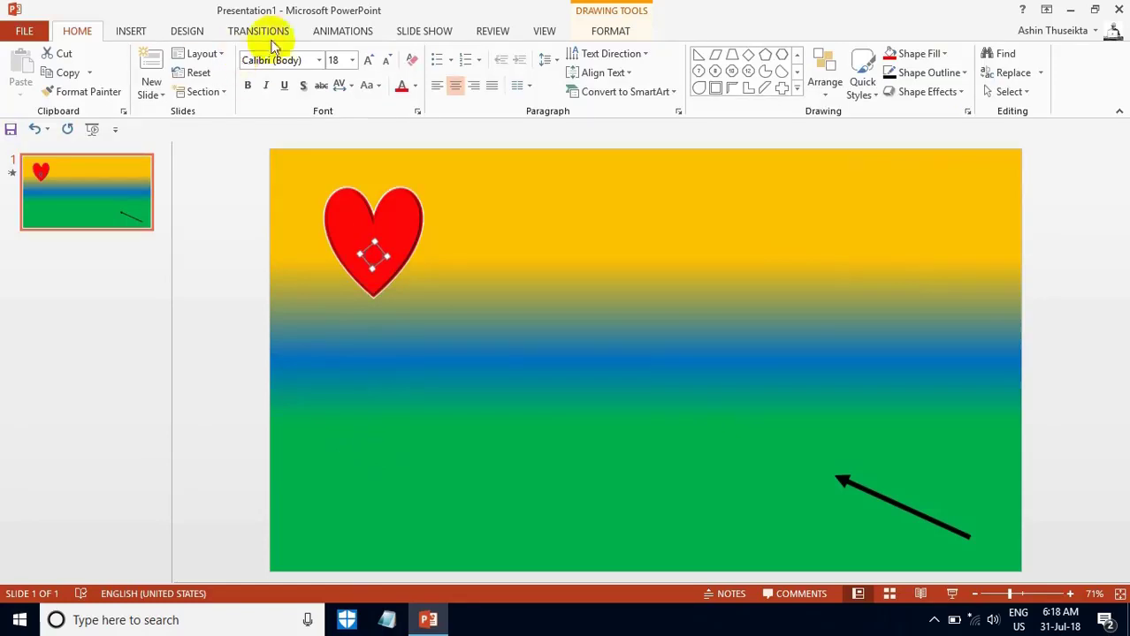
click(334, 32)
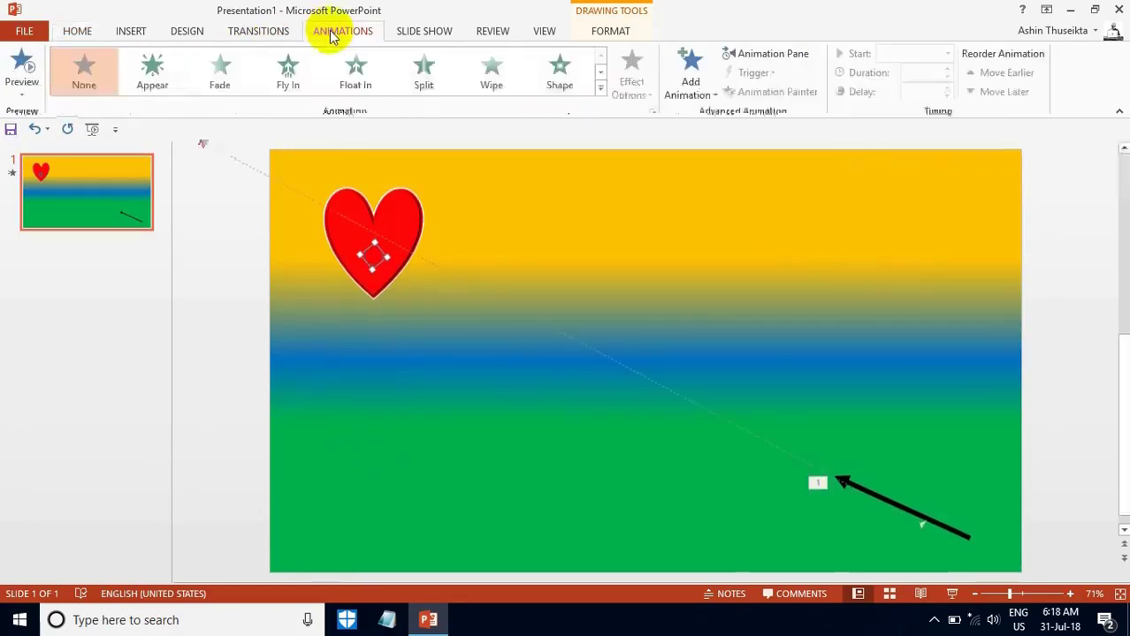
click(601, 88)
drag(605, 146, 623, 243)
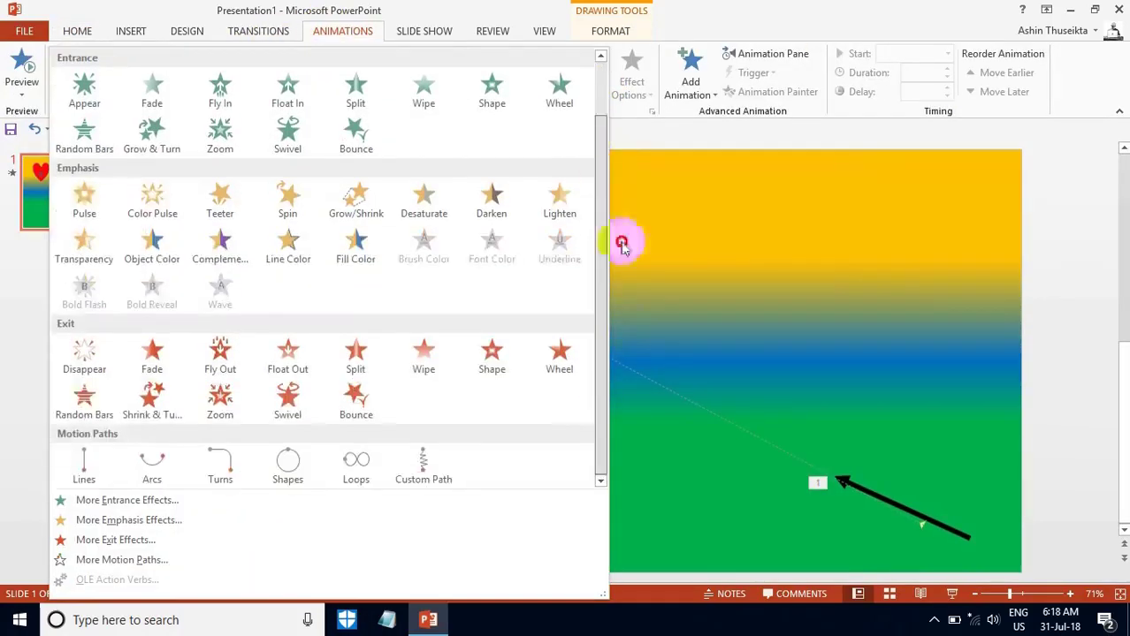
click(69, 477)
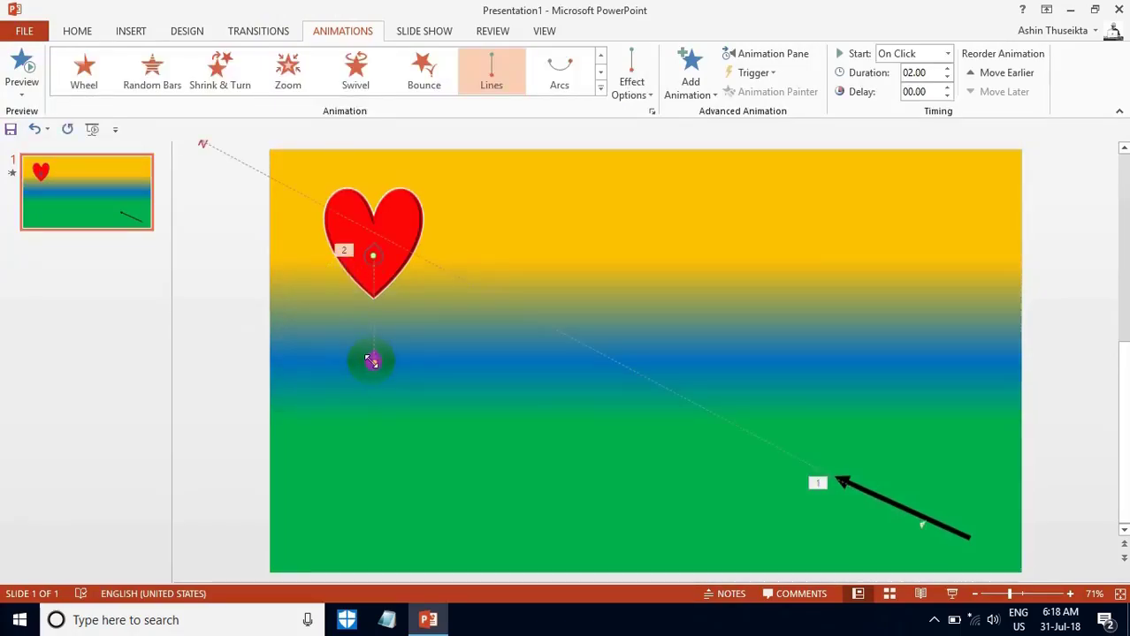
Step: Extend the teardrop's fall path into the green band near the slide bottom, then preview
mouse_move(374, 366)
mouse_down()
mouse_move(360, 404)
mouse_move(388, 507)
mouse_move(370, 534)
mouse_up()
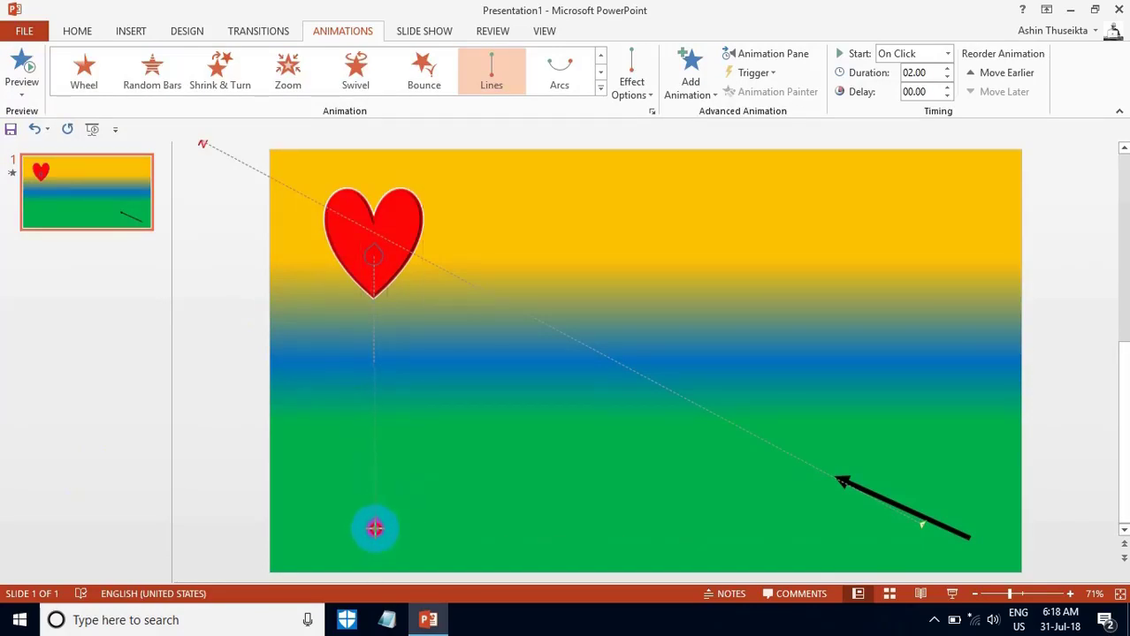
drag(374, 529, 375, 529)
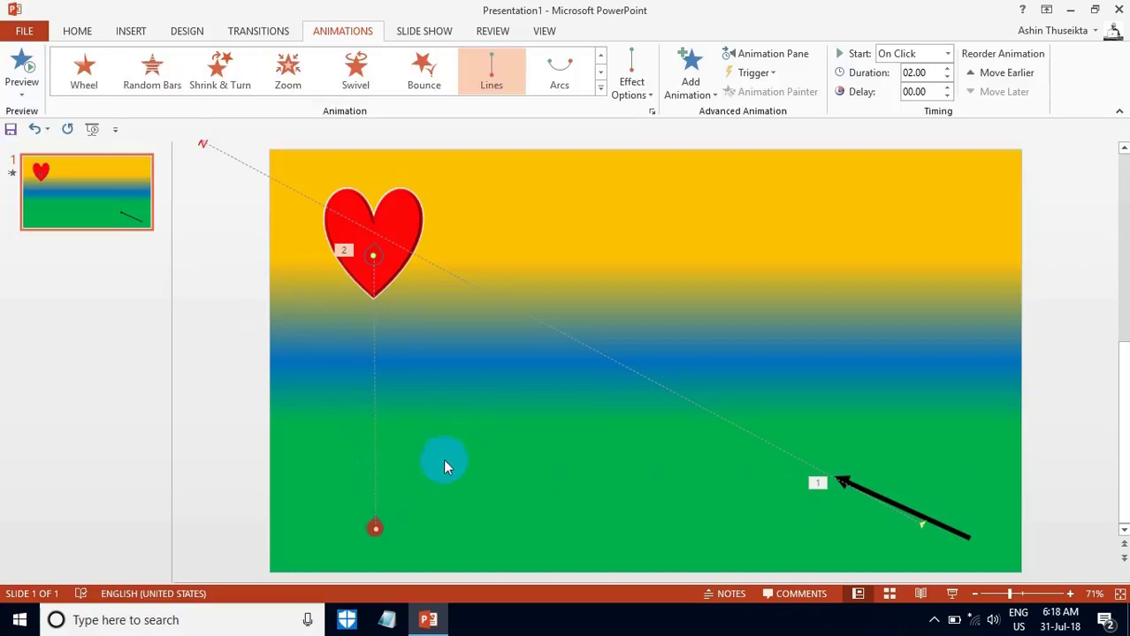
click(22, 66)
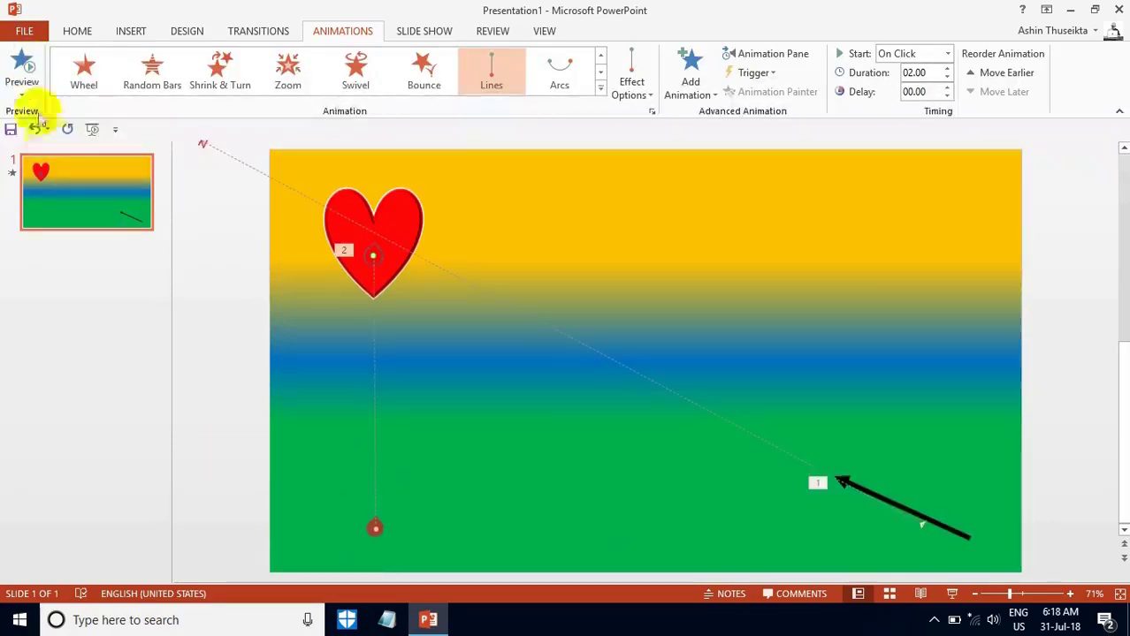
click(21, 69)
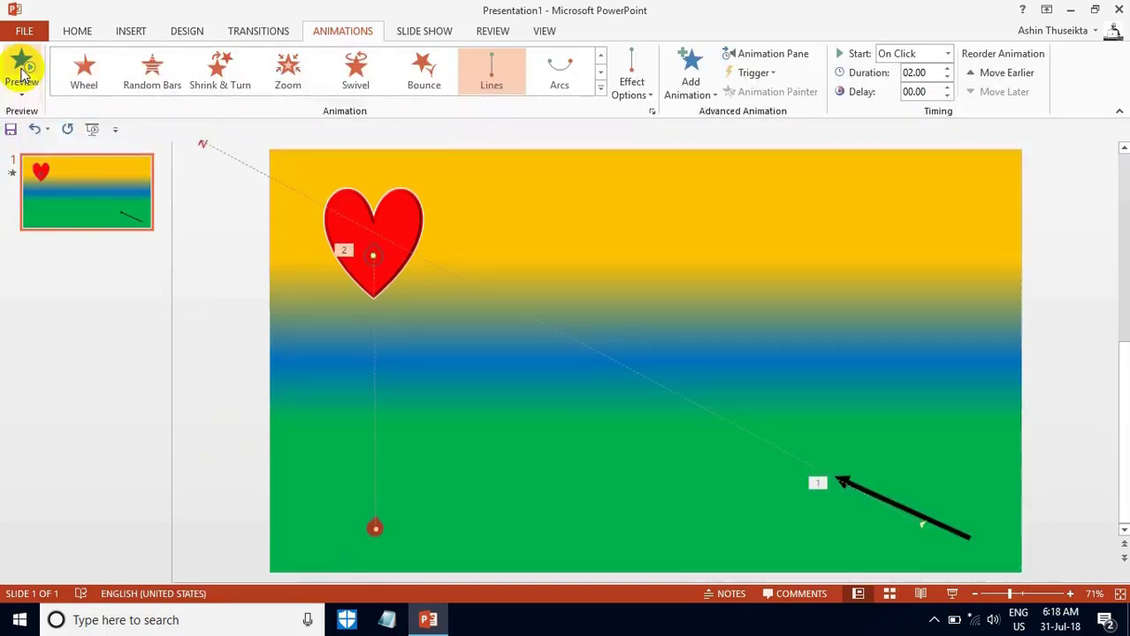
mouse_move(345, 239)
mouse_down()
mouse_move(369, 256)
mouse_move(381, 239)
mouse_move(378, 253)
mouse_up()
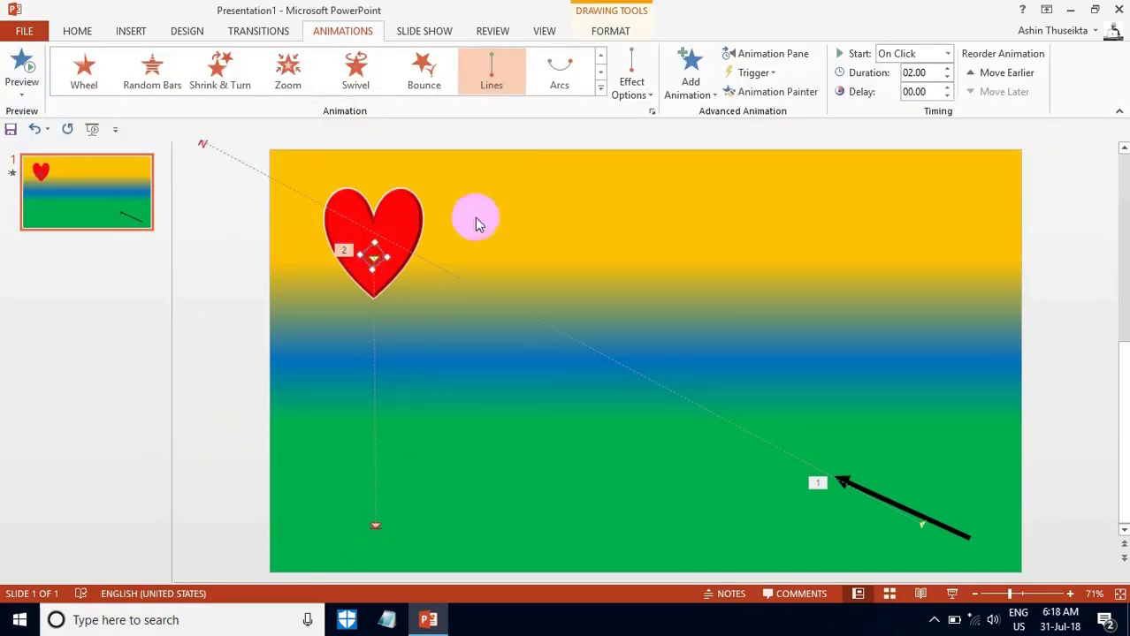
Step: Set Repeat to 3 on the Timing tab of the teardrop's fall animation
click(652, 112)
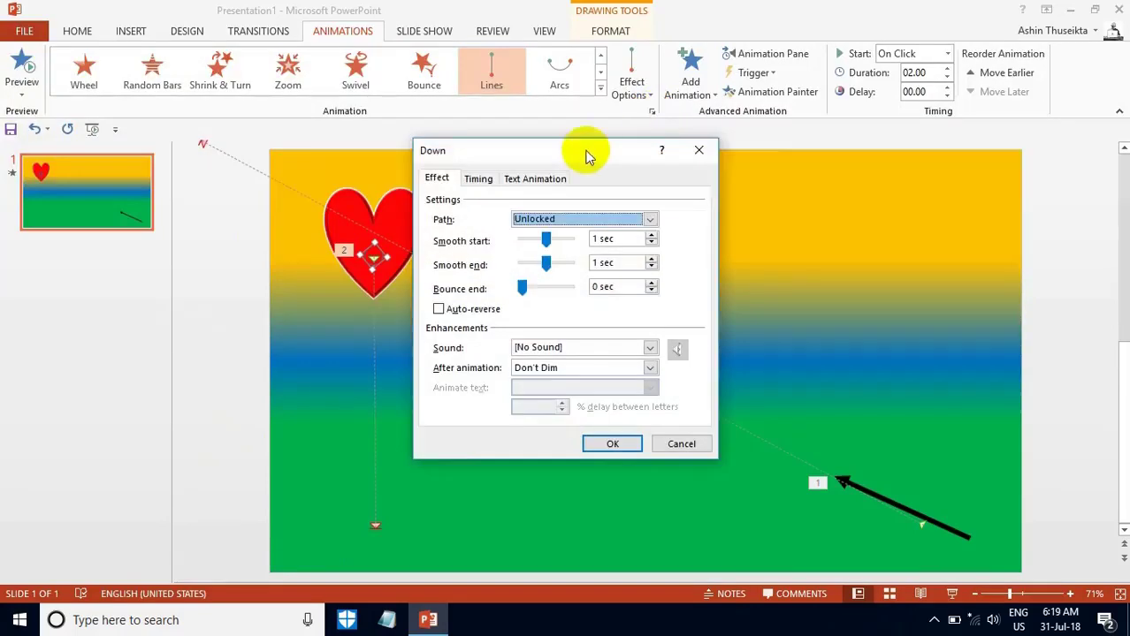
drag(588, 156, 651, 147)
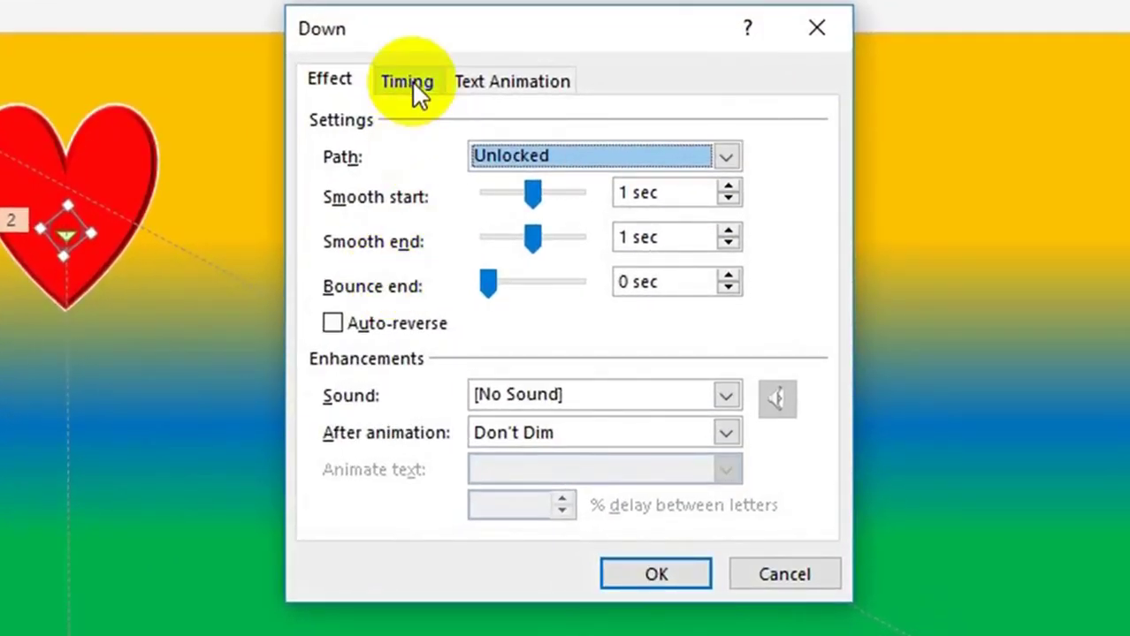
click(413, 83)
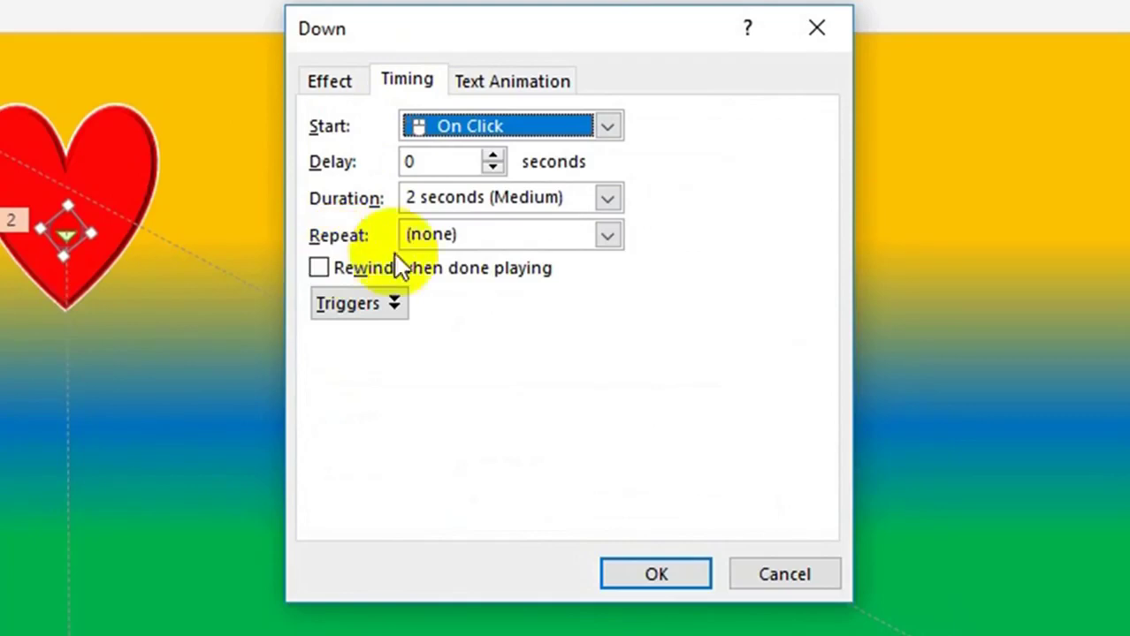
click(607, 236)
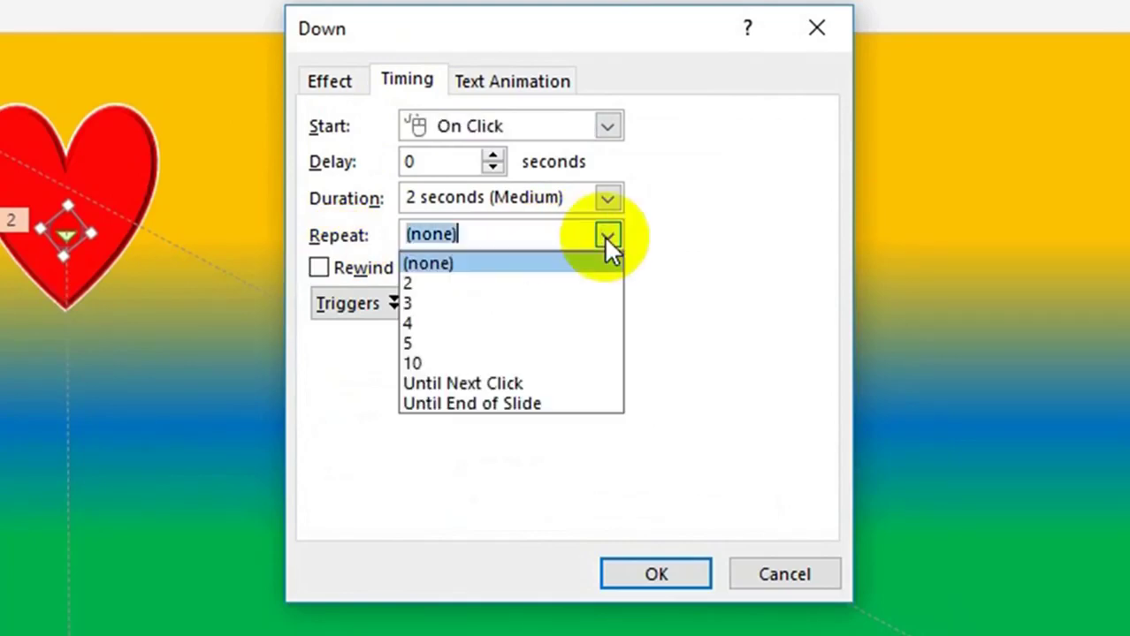
click(409, 305)
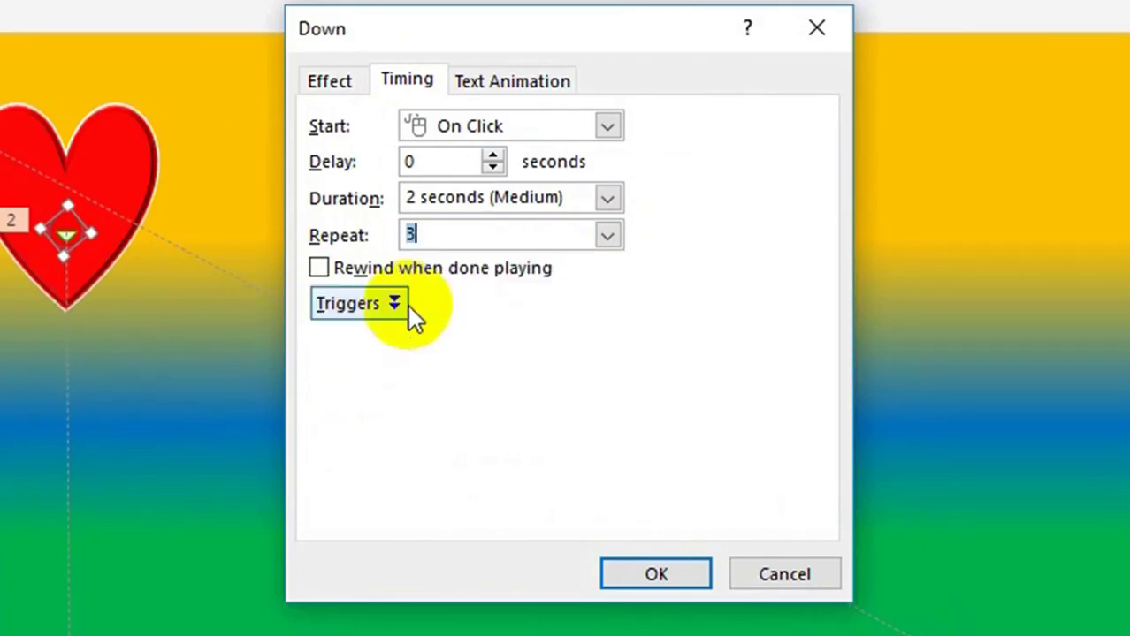
click(620, 577)
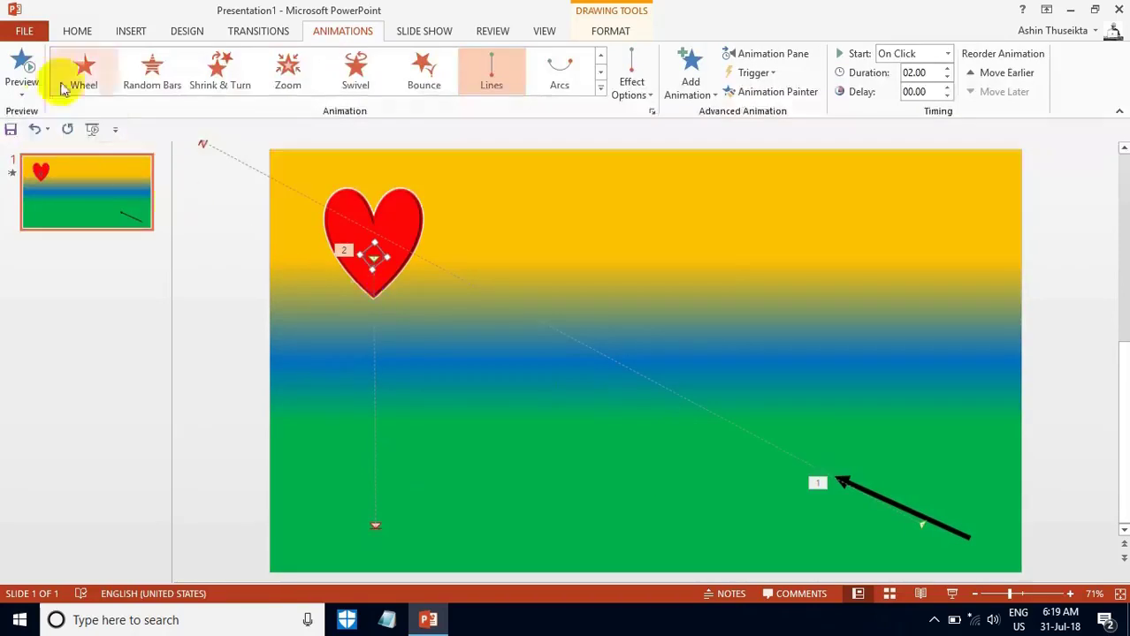
Step: Preview the arrow and teardrop animations, then return to the Home ribbon tools
click(29, 69)
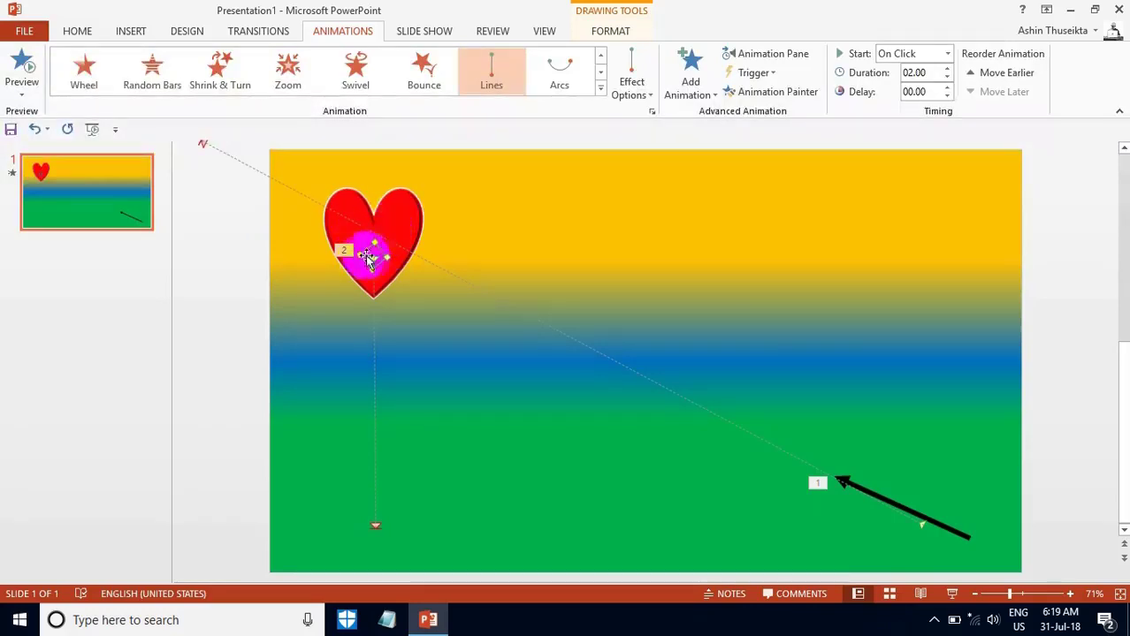
click(89, 33)
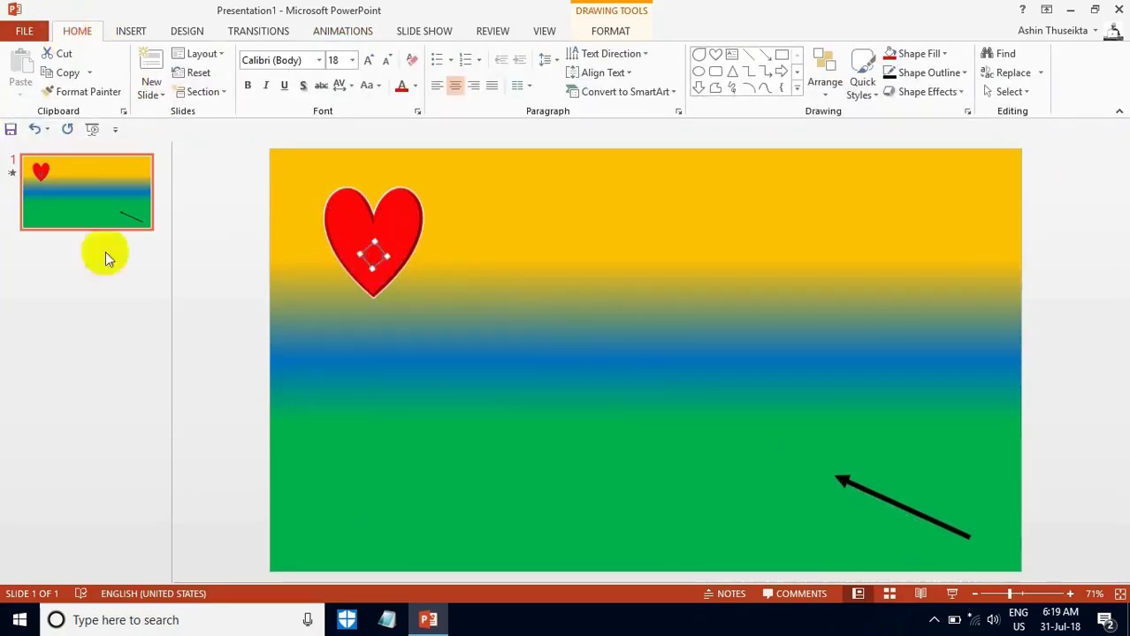
Step: Send the small red drop backward behind the heart and deselect it
click(827, 89)
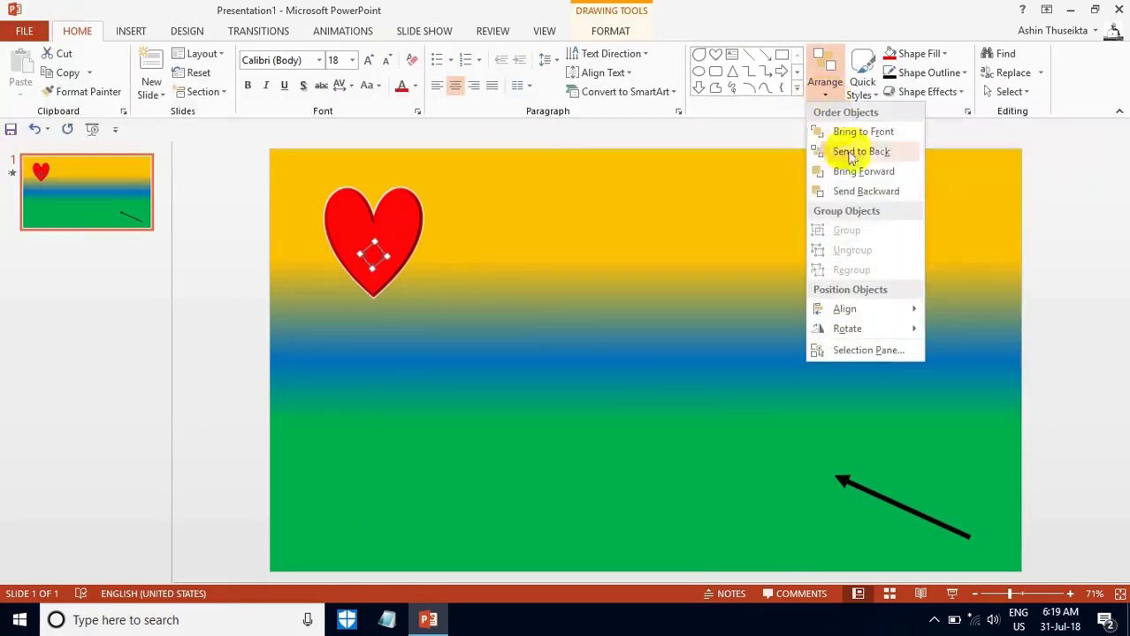
click(859, 194)
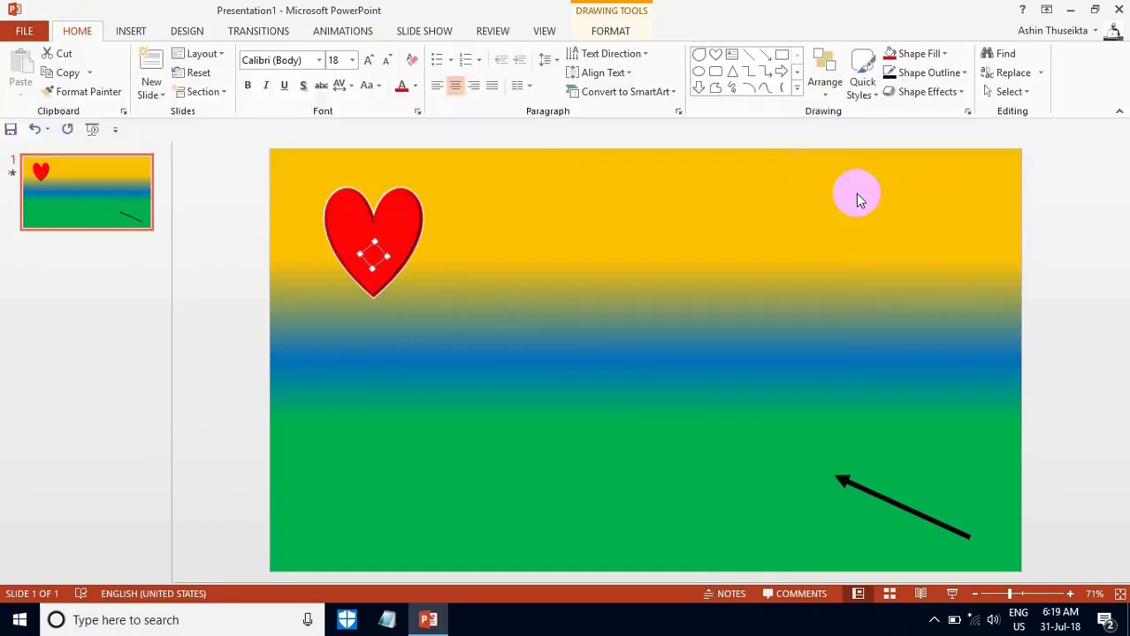
click(442, 248)
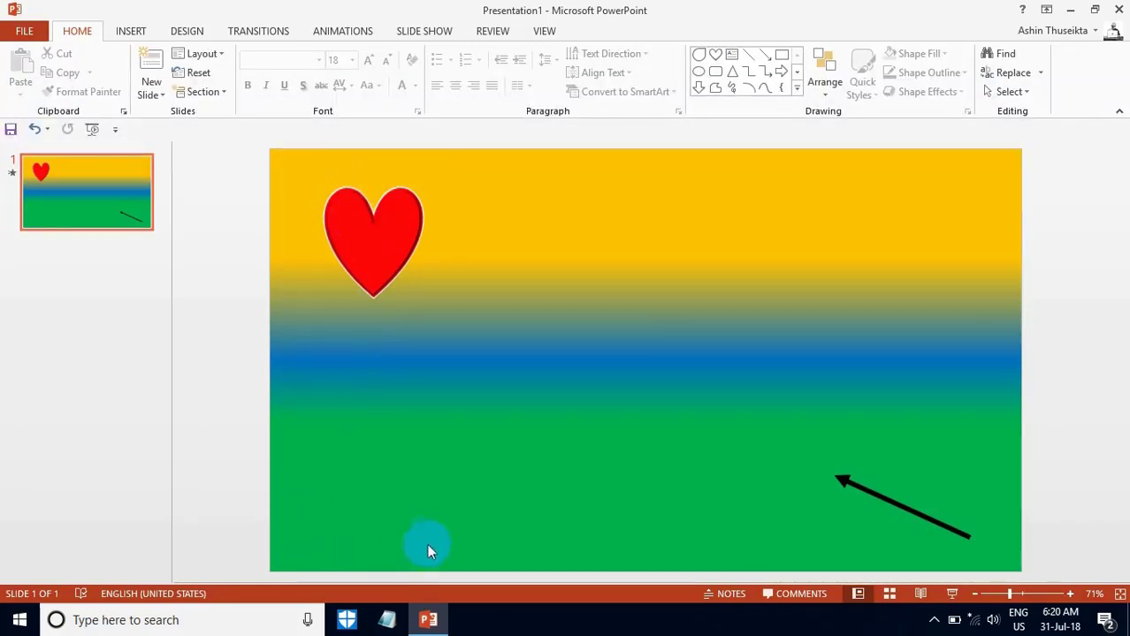
Step: Draw a Cloud shape on the slide and shrink it to a smaller size
click(799, 92)
click(862, 239)
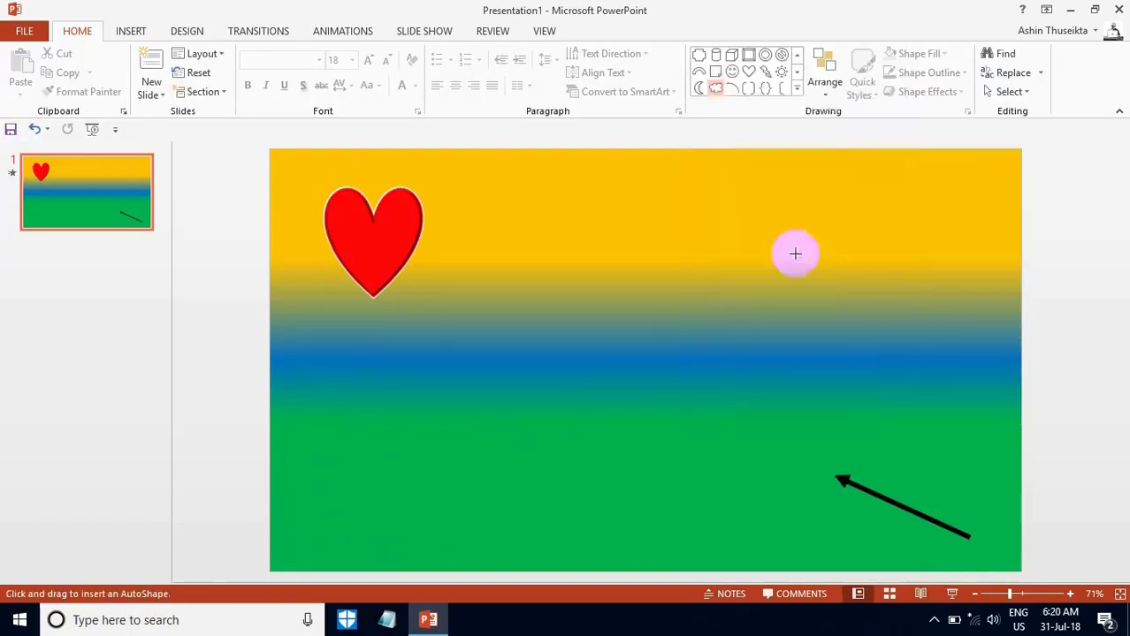
drag(603, 252, 772, 371)
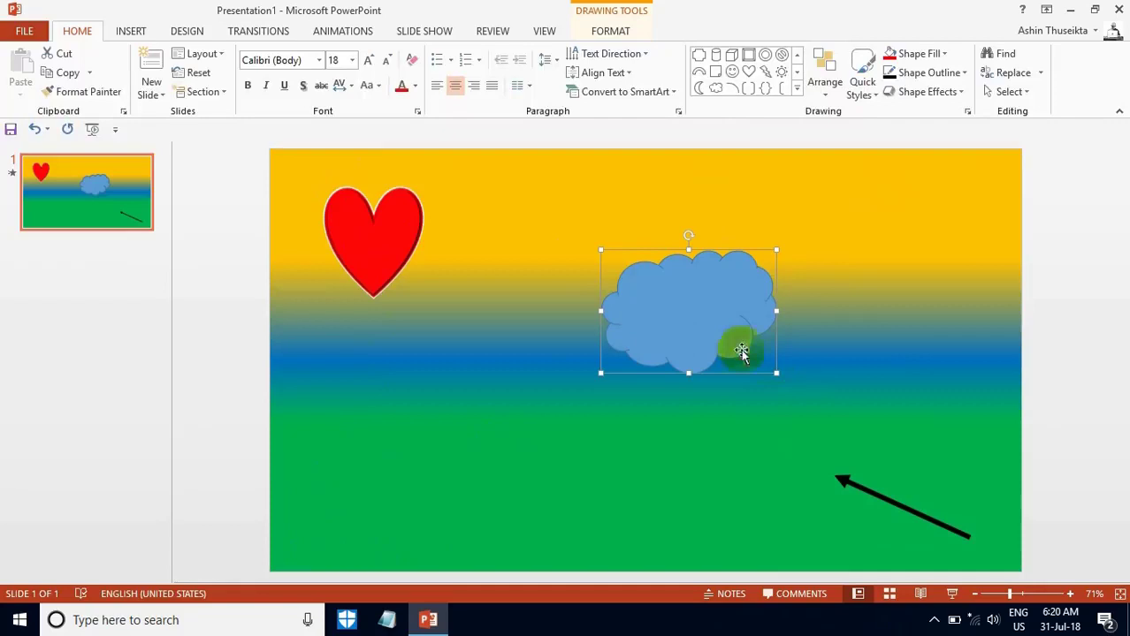
drag(775, 374, 695, 311)
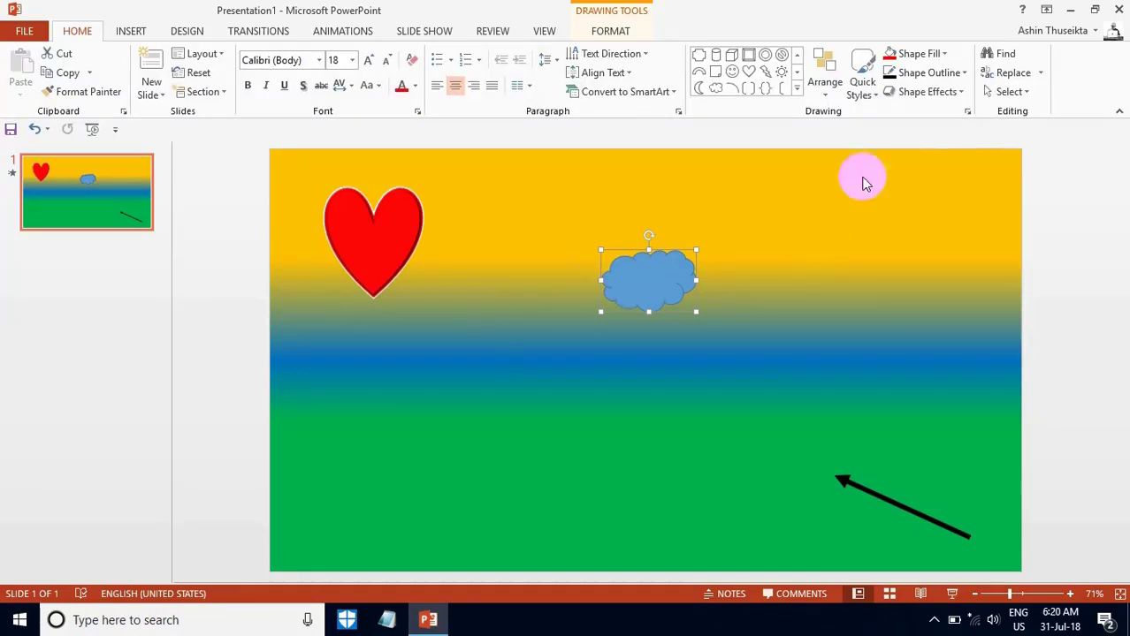
Step: Fill the cloud red and move it to the slide's lower-left green area
click(926, 57)
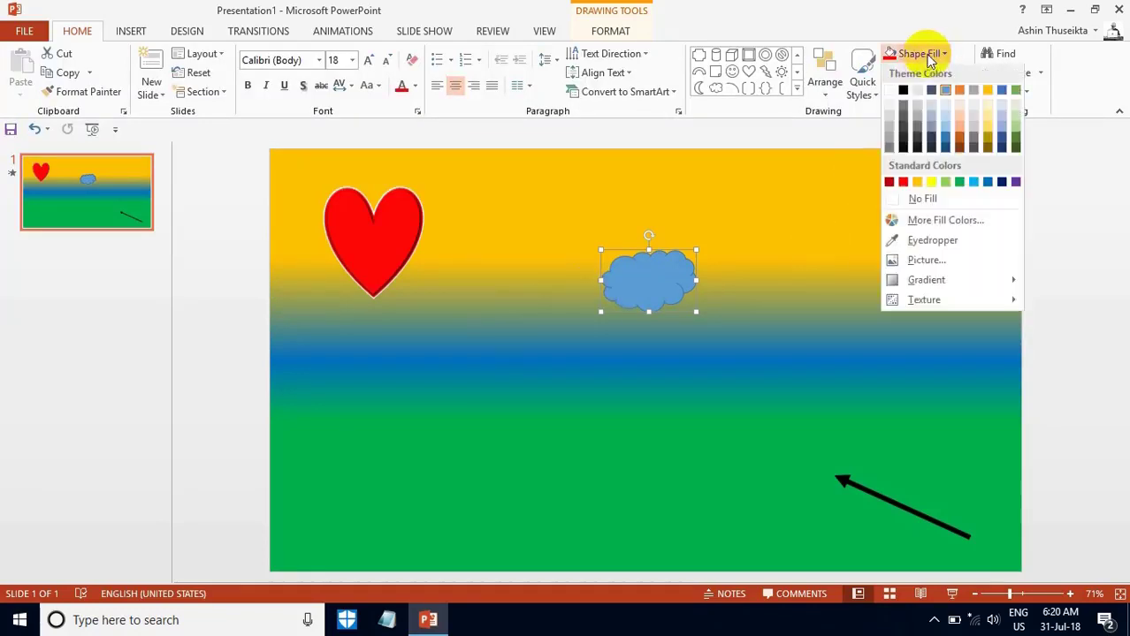
click(903, 182)
drag(675, 275, 393, 499)
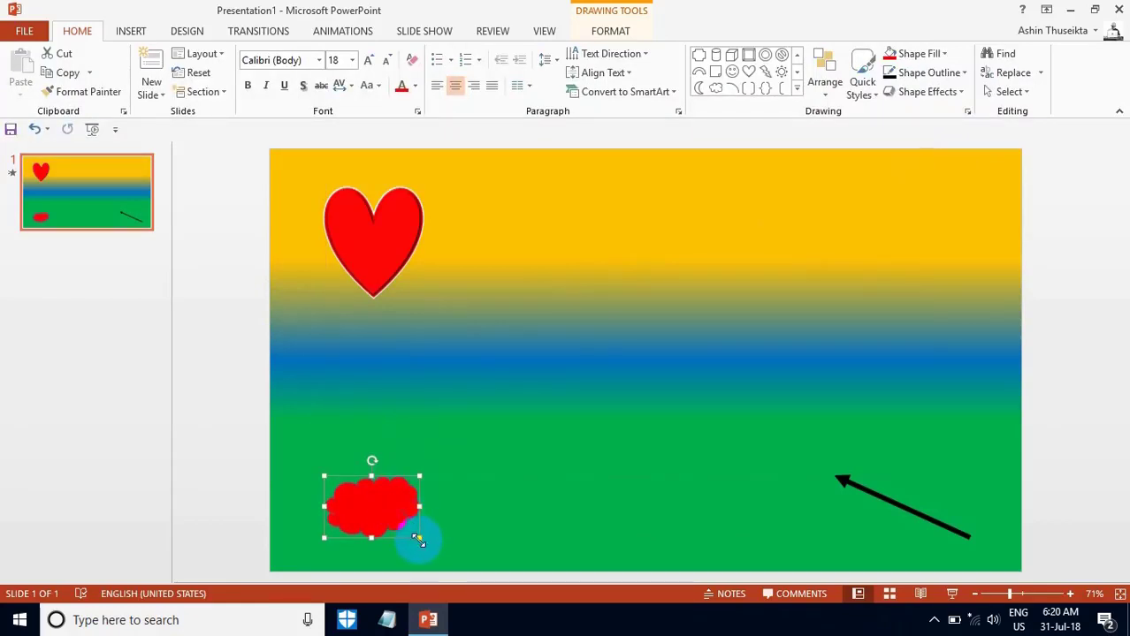
drag(418, 540, 417, 538)
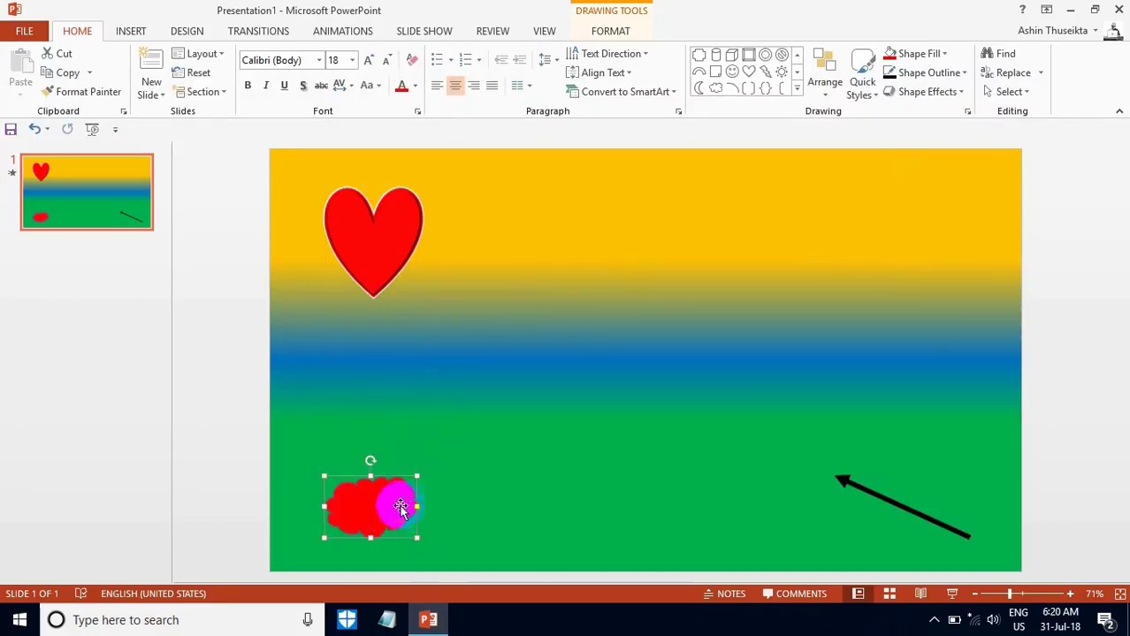
Step: Apply the Shape entrance animation to the red cloud and preview the slide
click(341, 31)
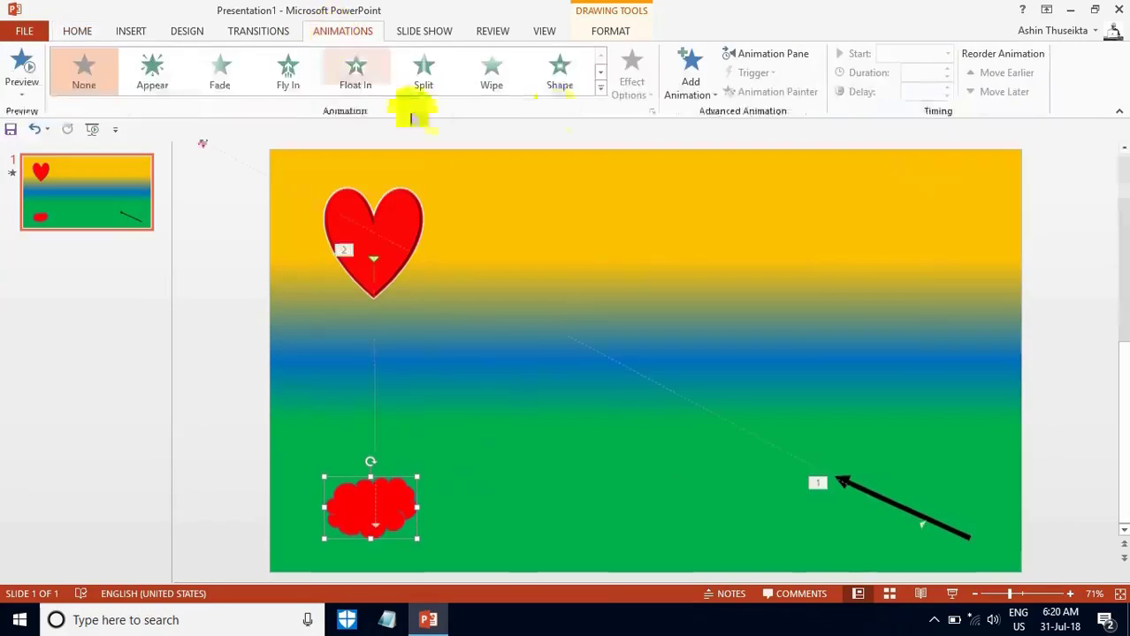
click(601, 92)
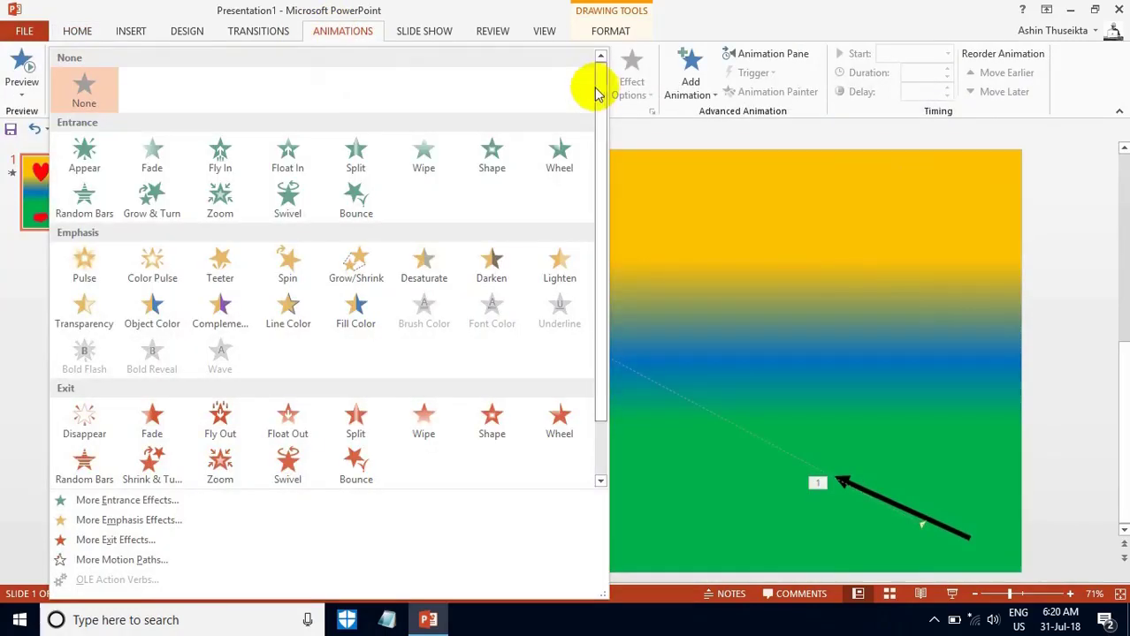
click(483, 156)
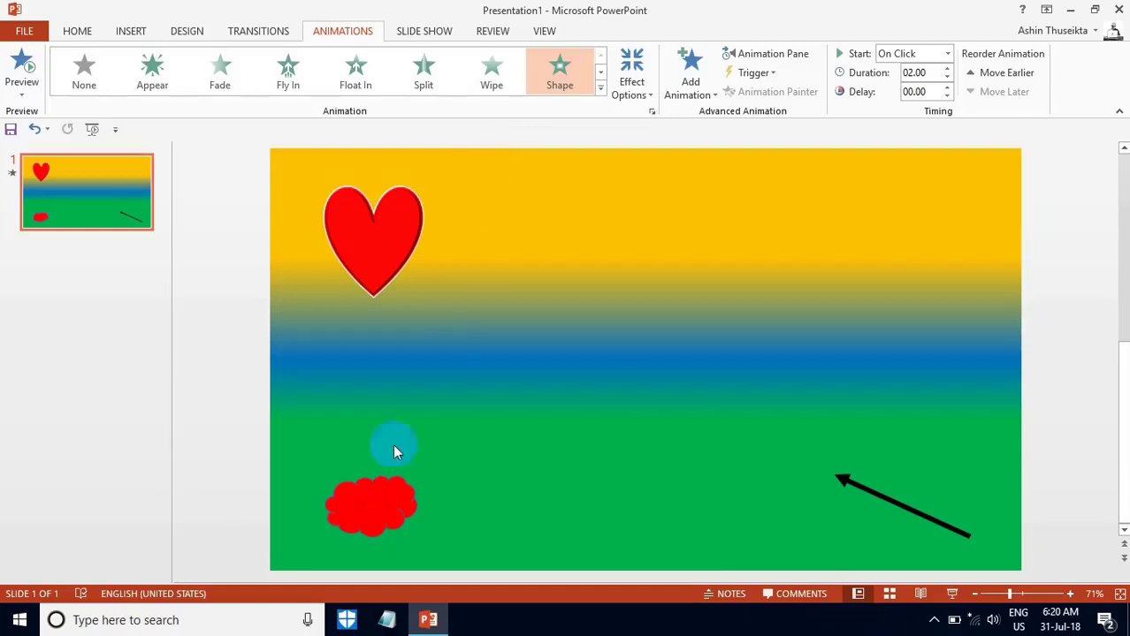
click(368, 517)
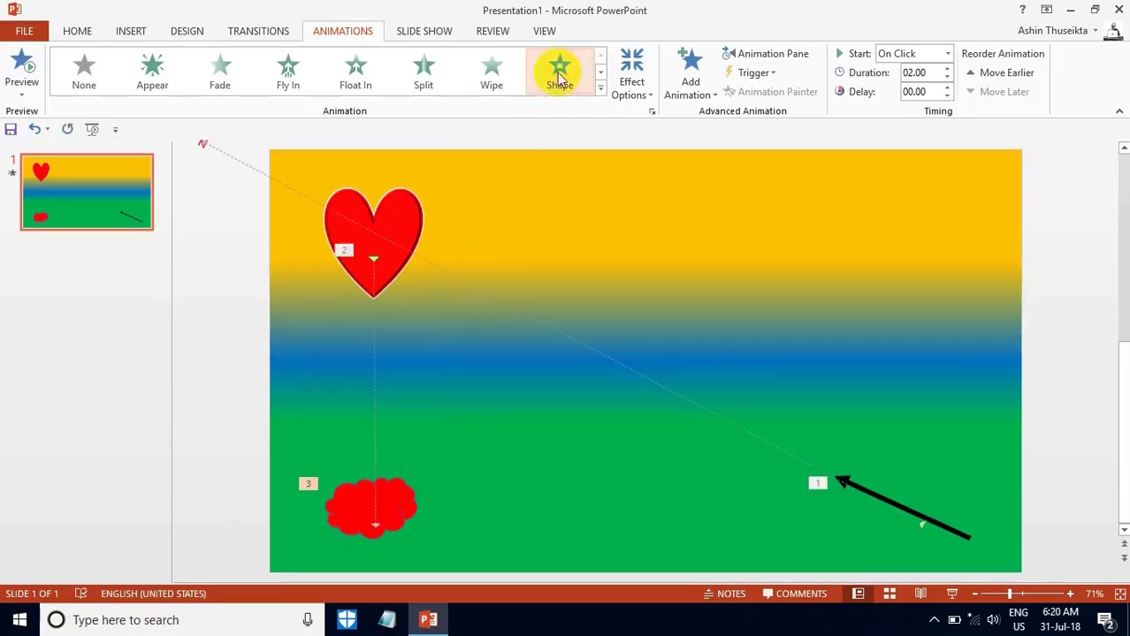
click(24, 64)
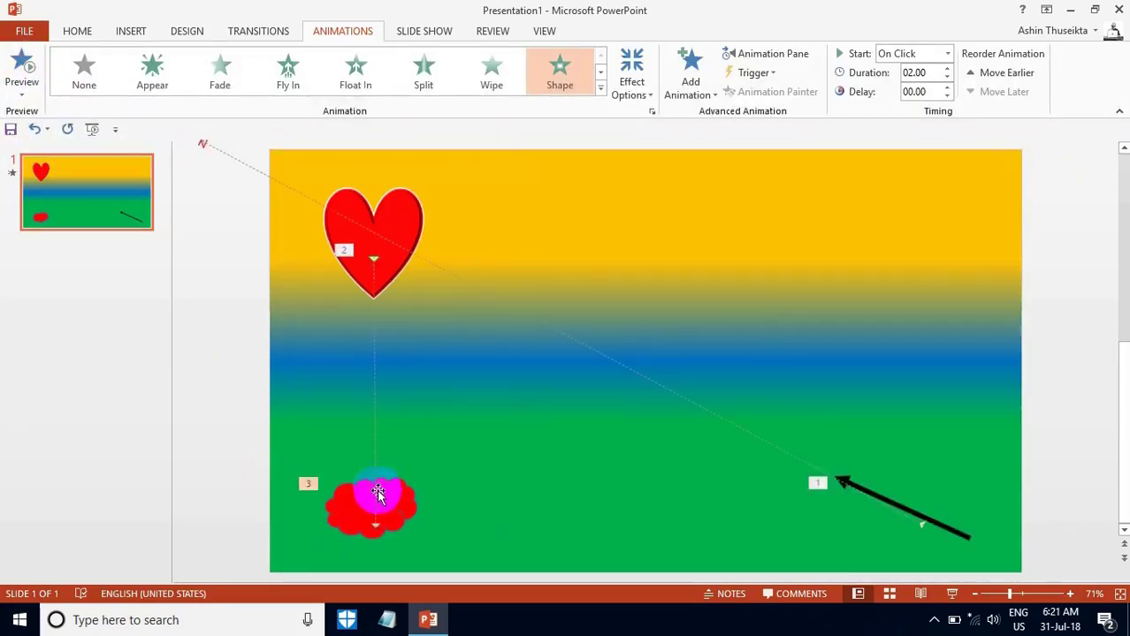
Step: Set the cloud's Shape animation direction to Out and preview the result
click(632, 75)
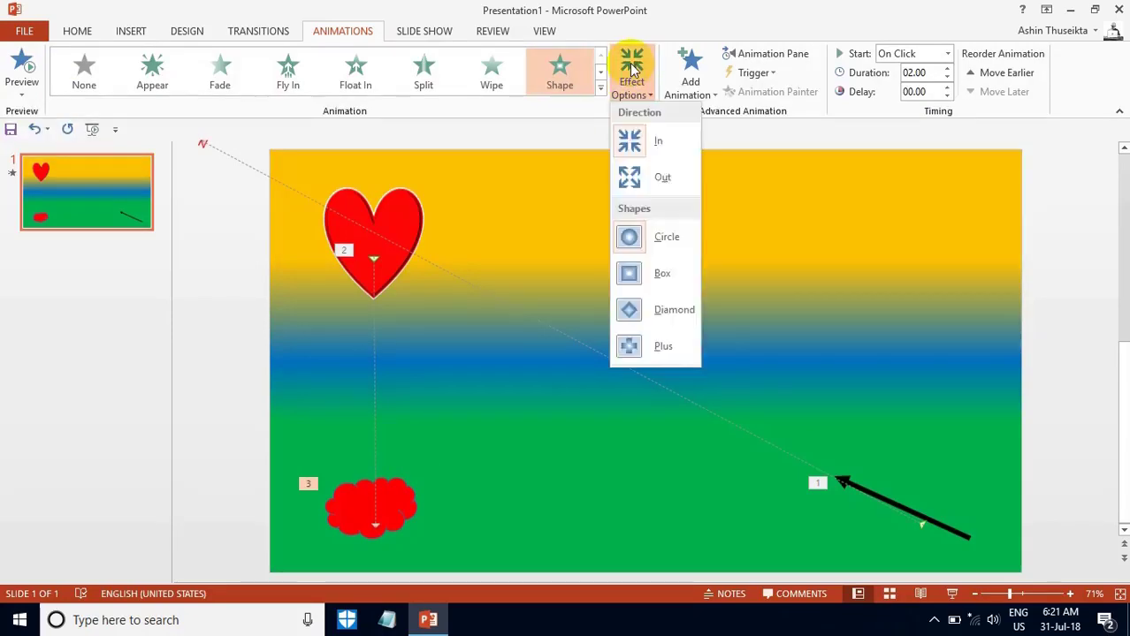
click(642, 180)
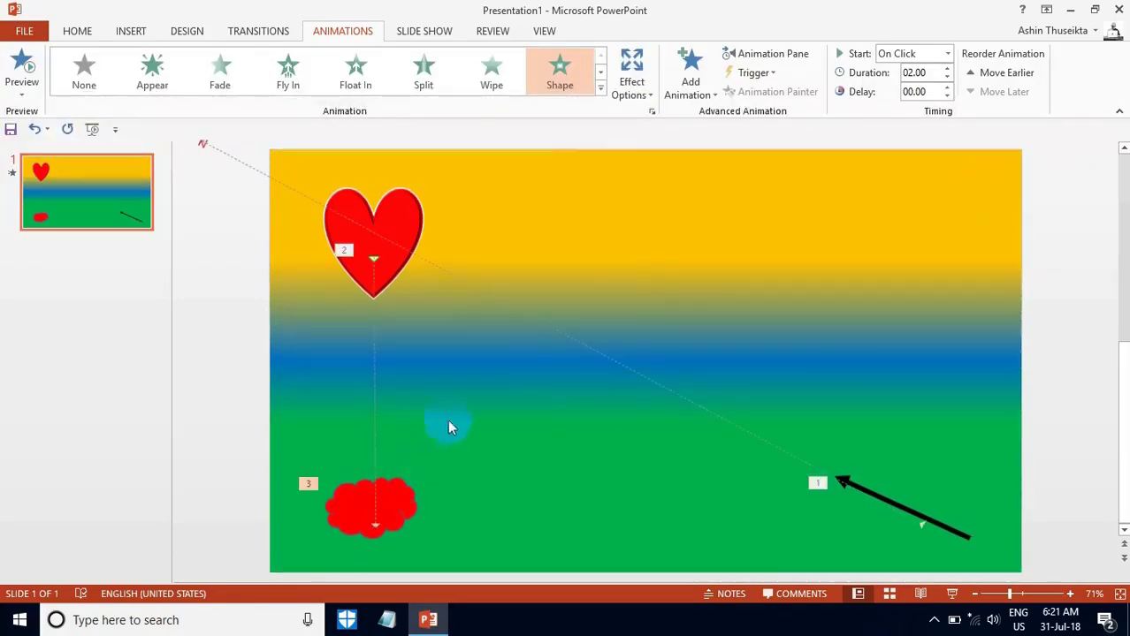
click(27, 66)
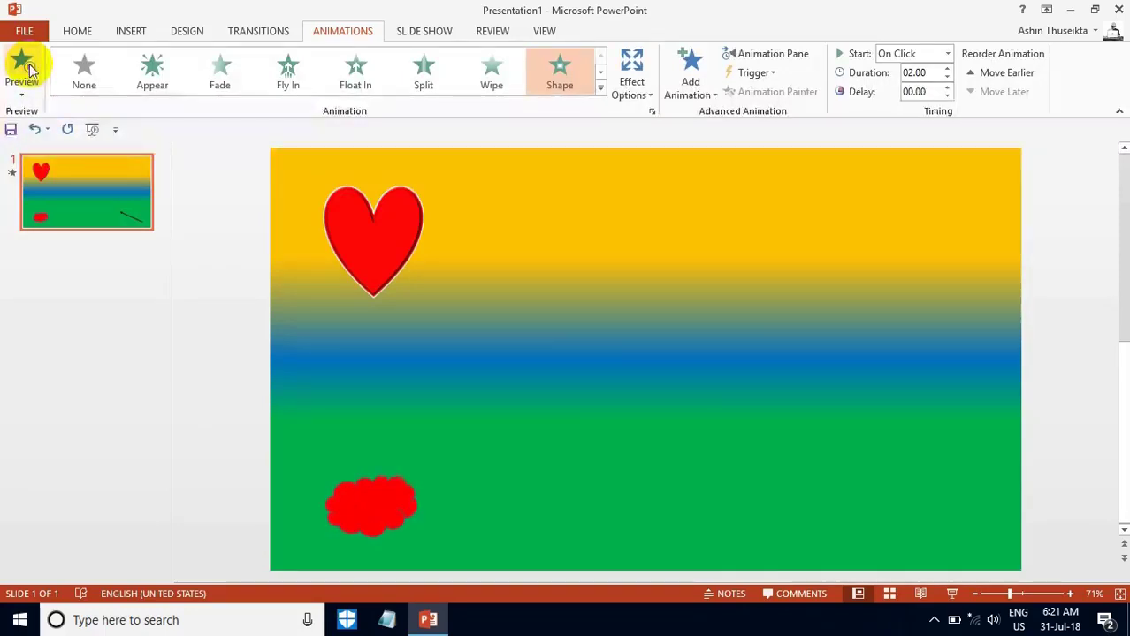
click(375, 513)
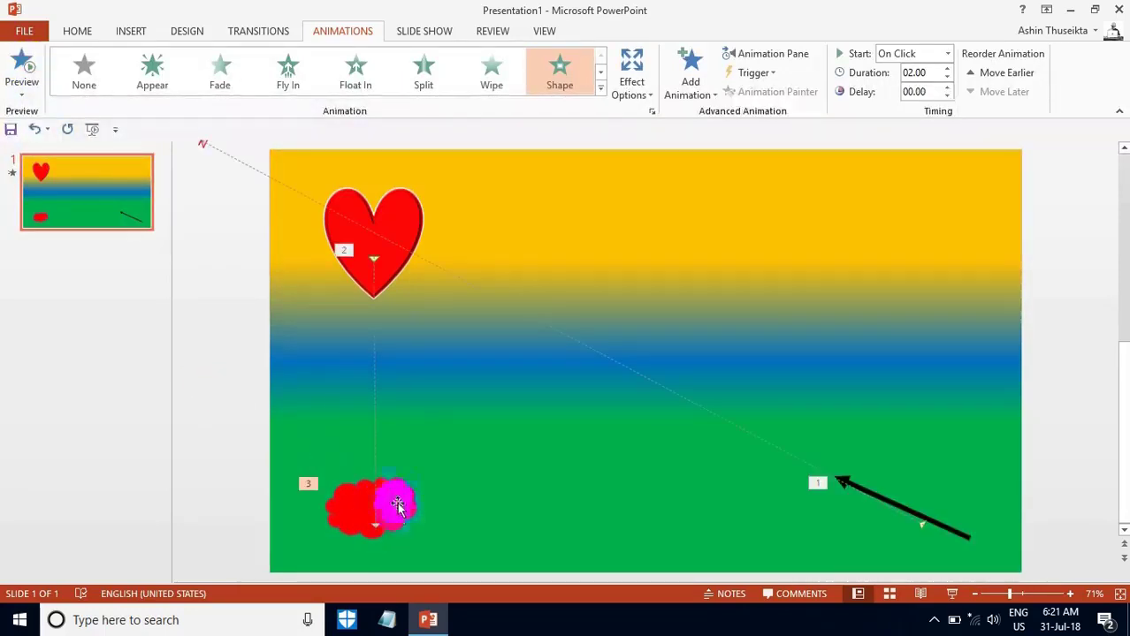
click(380, 288)
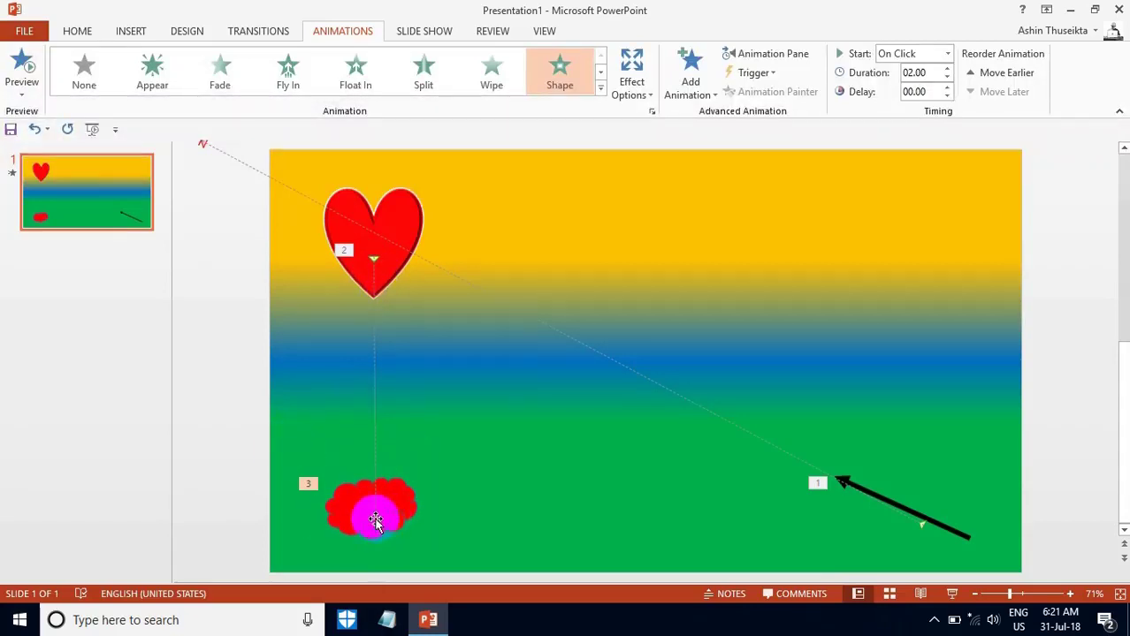
click(369, 237)
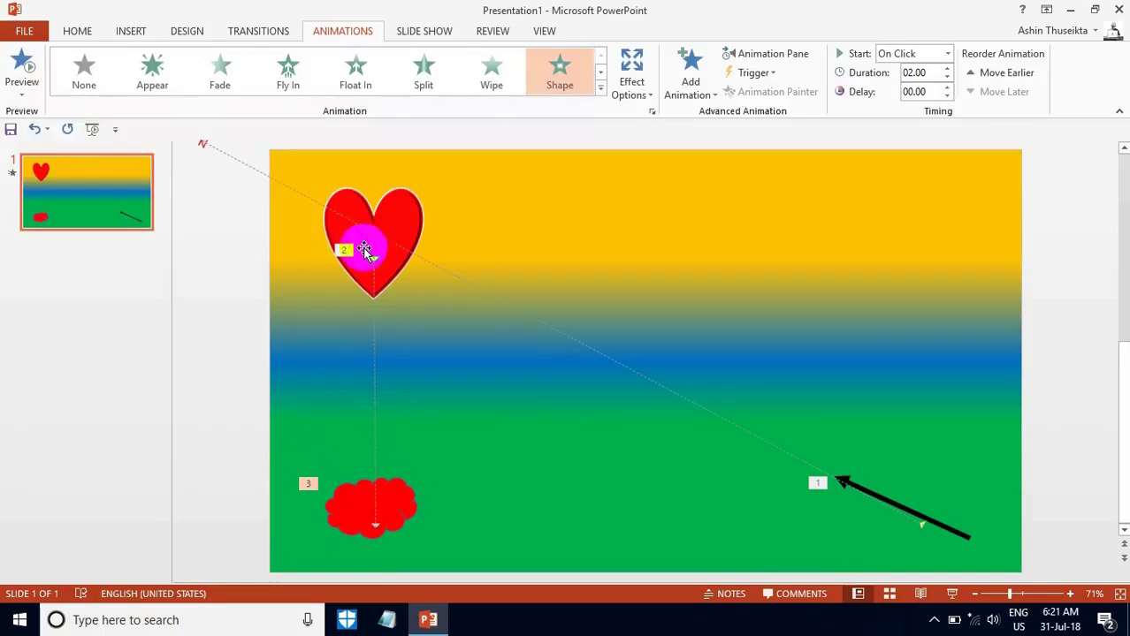
click(328, 494)
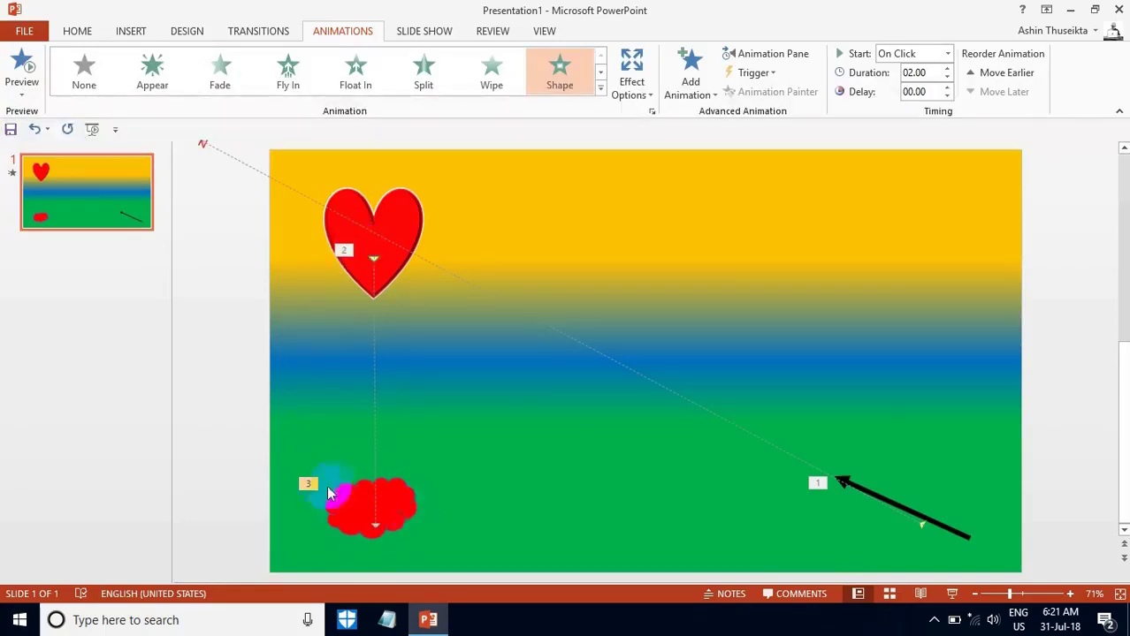
click(383, 533)
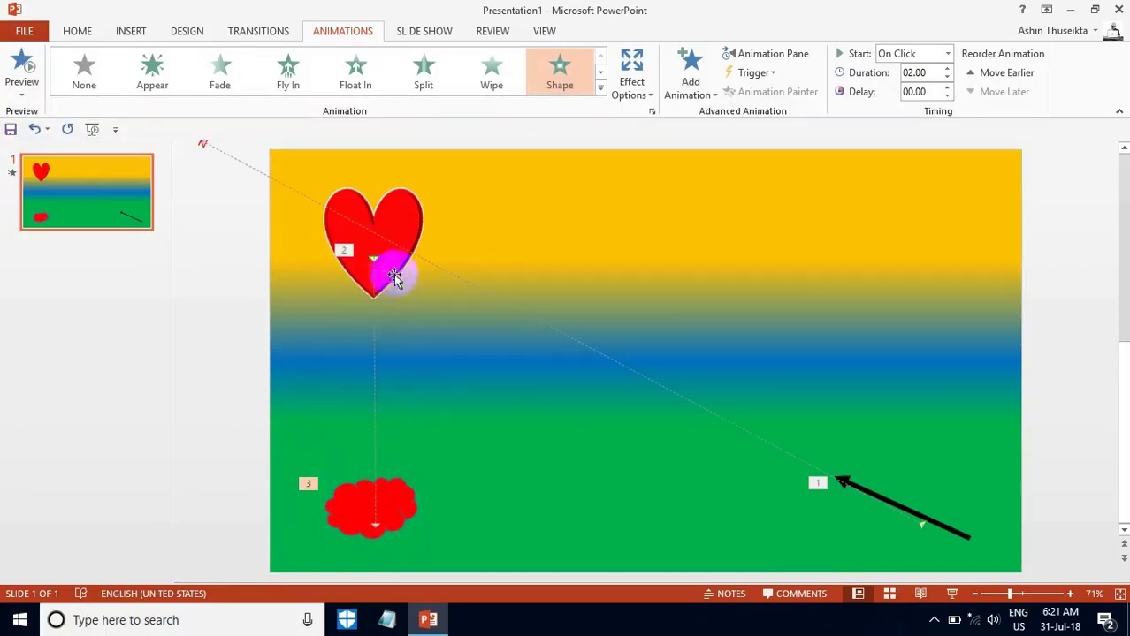
click(380, 256)
click(373, 504)
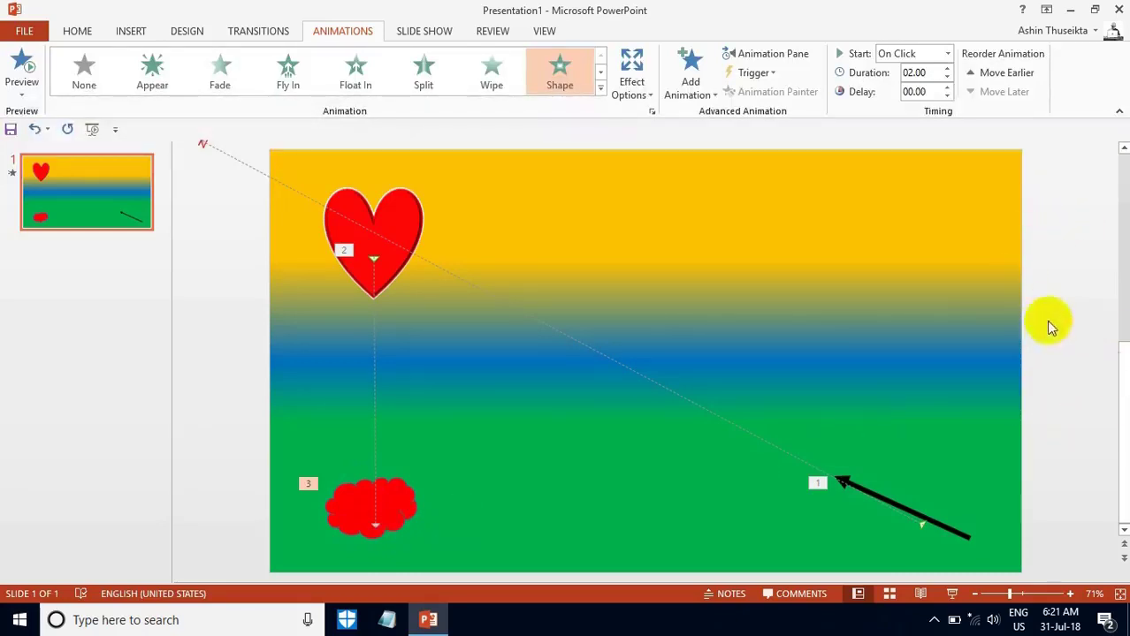
Step: Show the Animation Pane listing Straight Arrow, Teardrop 8 and Cloud 9, and resize it
click(792, 58)
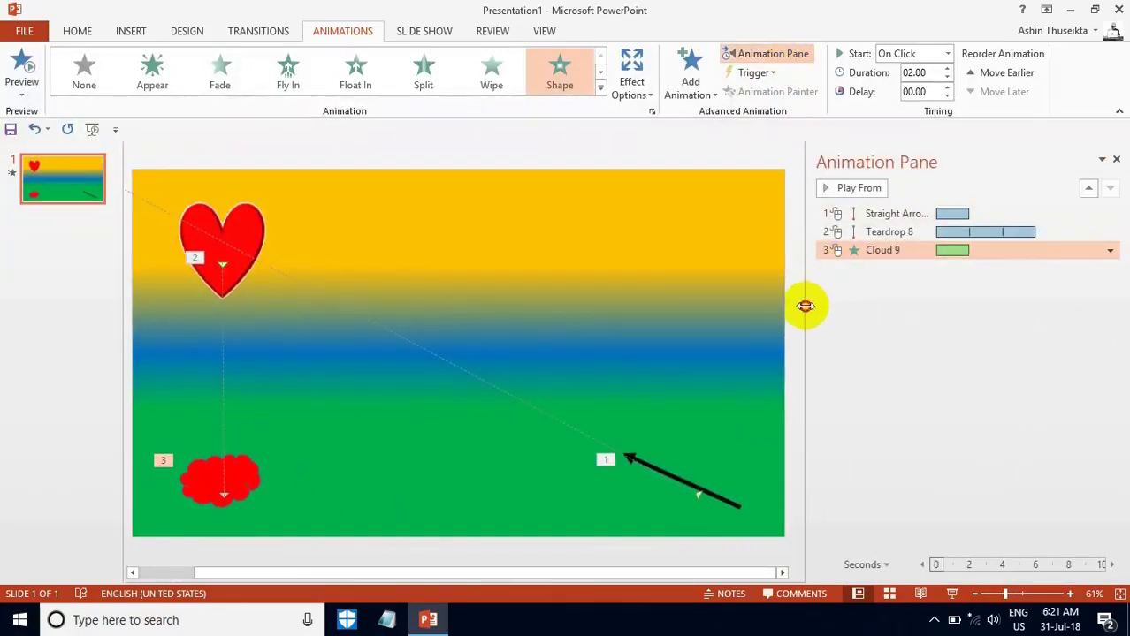
mouse_move(805, 302)
mouse_down()
mouse_move(1014, 334)
mouse_move(784, 304)
mouse_up()
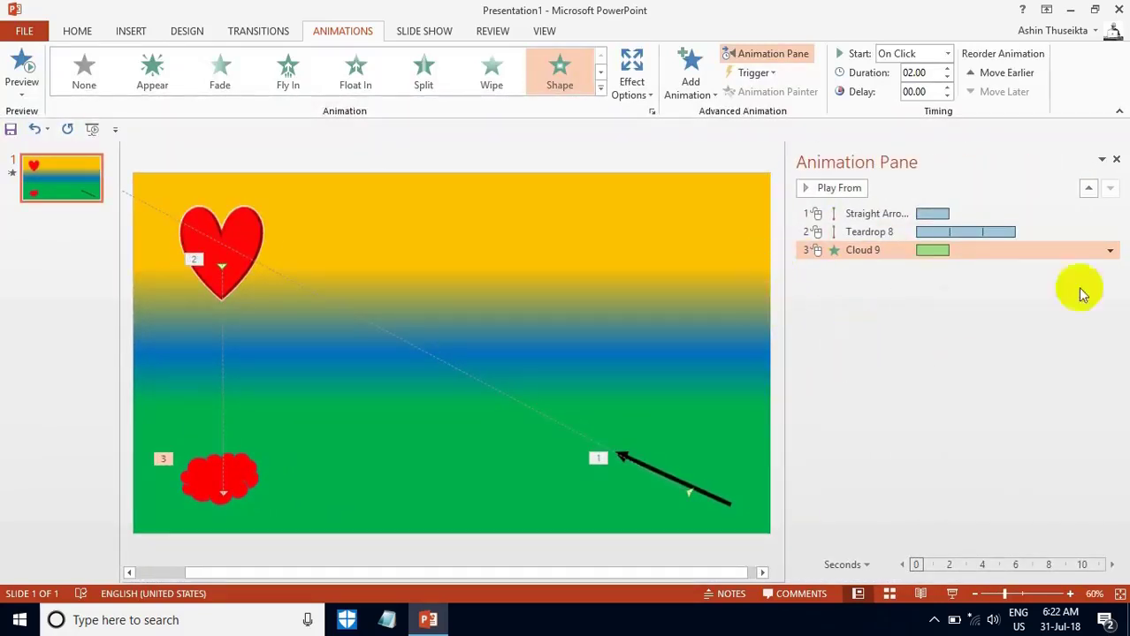
Step: Move Cloud 9 above Straight Arrow in the Animation Pane and preview the new order
click(970, 356)
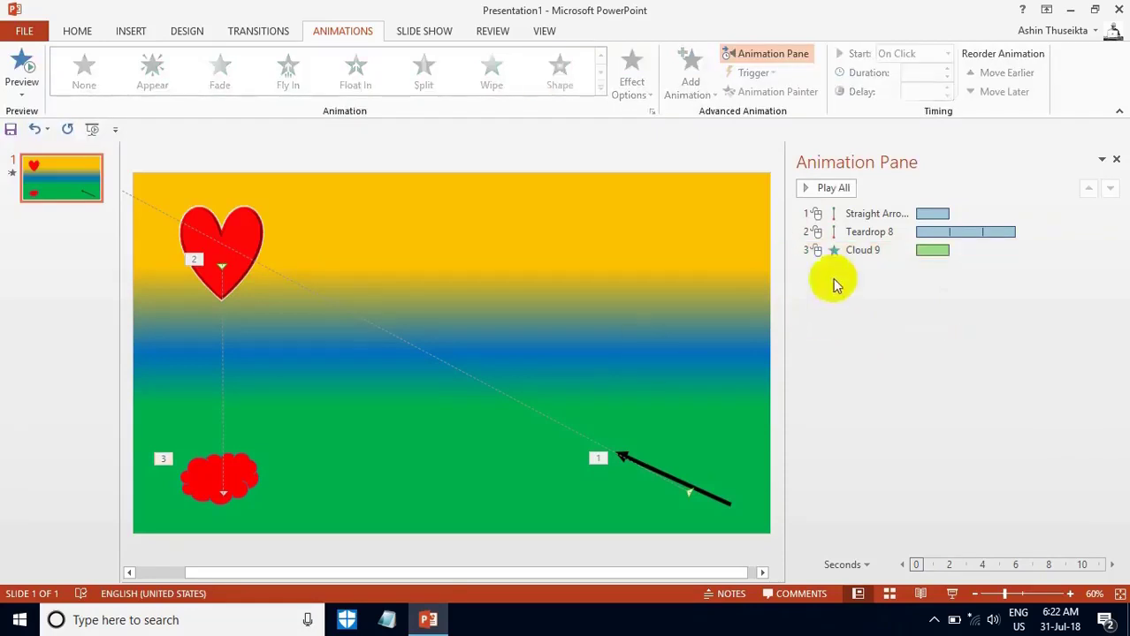
click(931, 251)
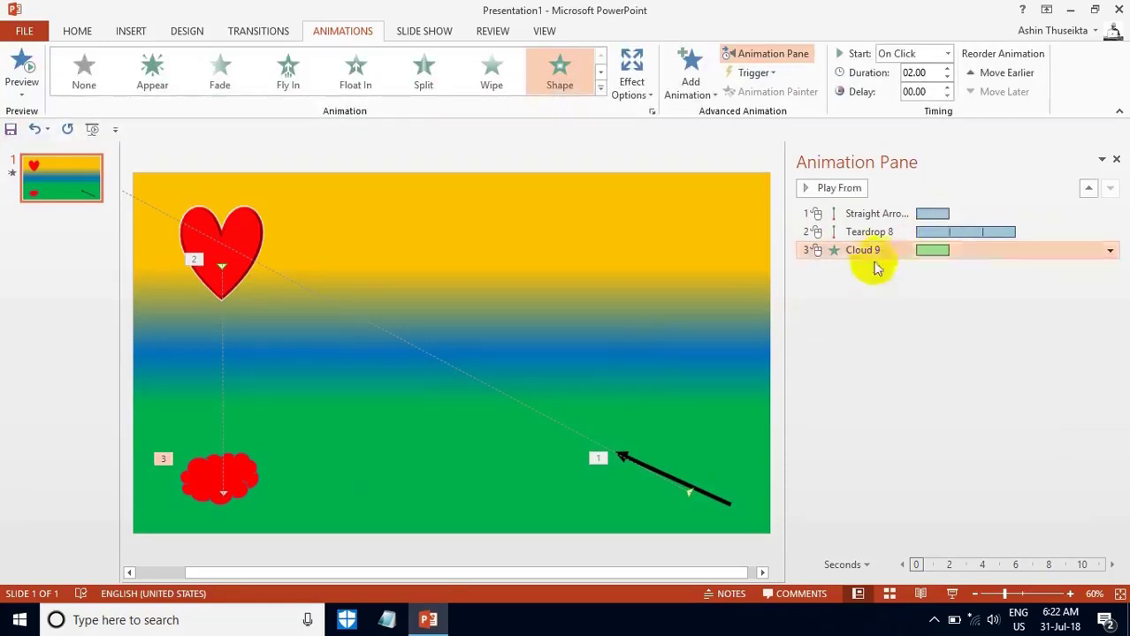
mouse_move(869, 252)
mouse_down()
mouse_move(877, 198)
mouse_move(878, 215)
mouse_up()
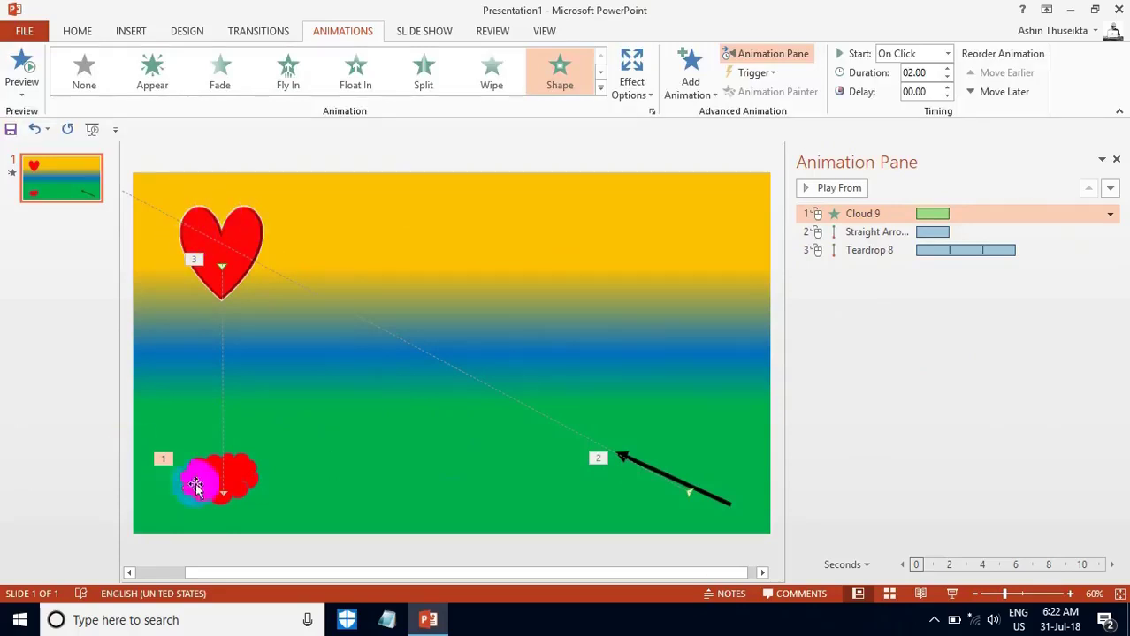
click(23, 81)
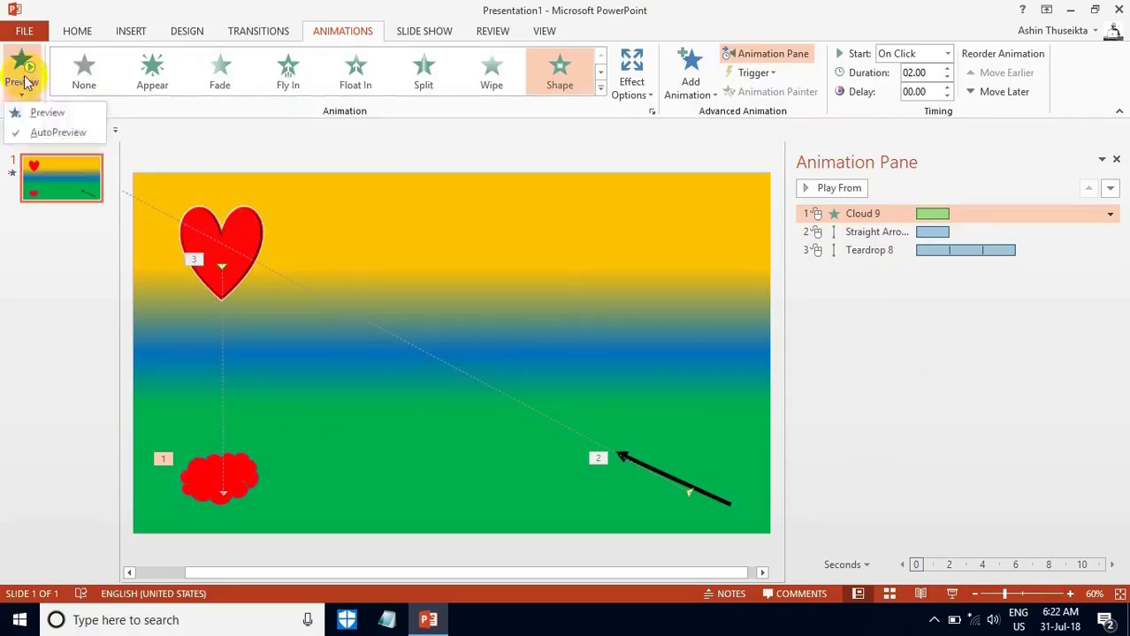
click(22, 69)
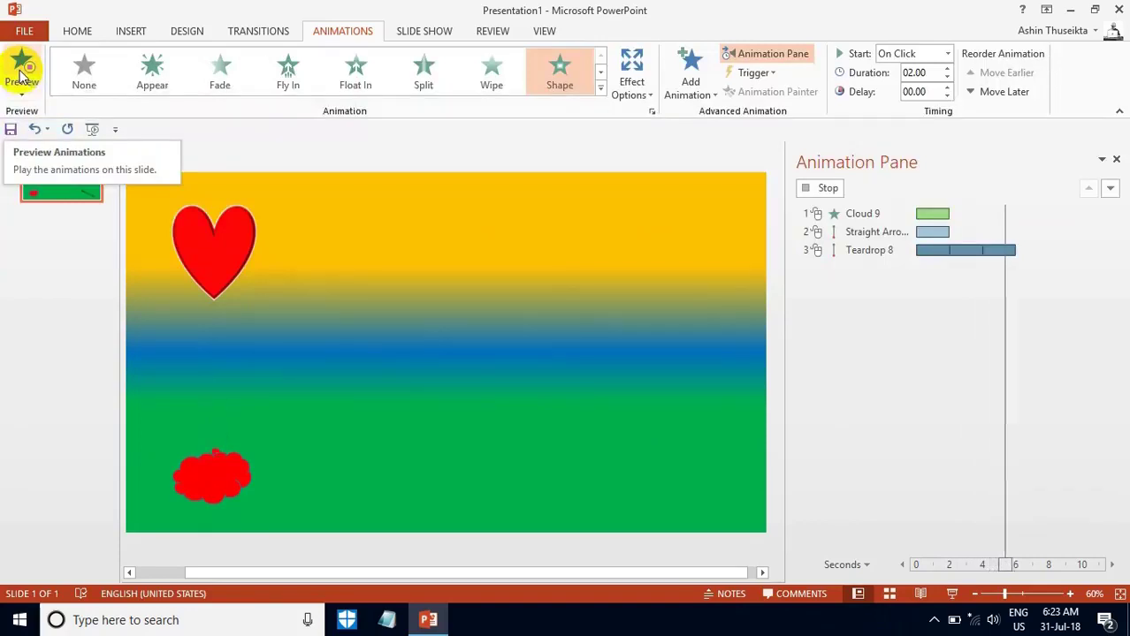
click(217, 475)
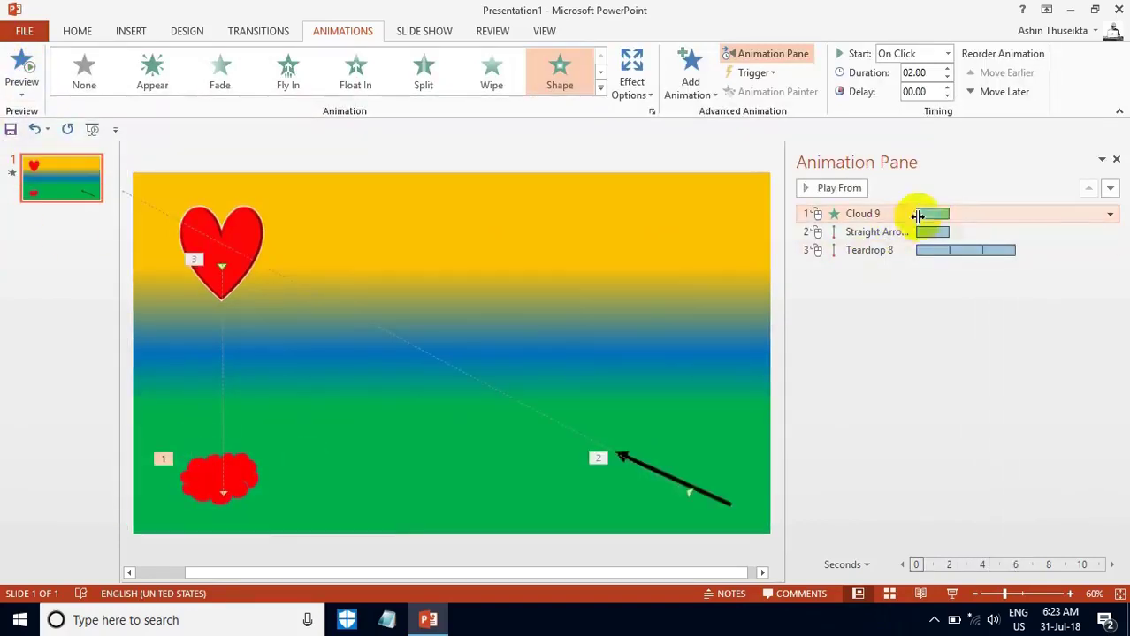
mouse_move(932, 214)
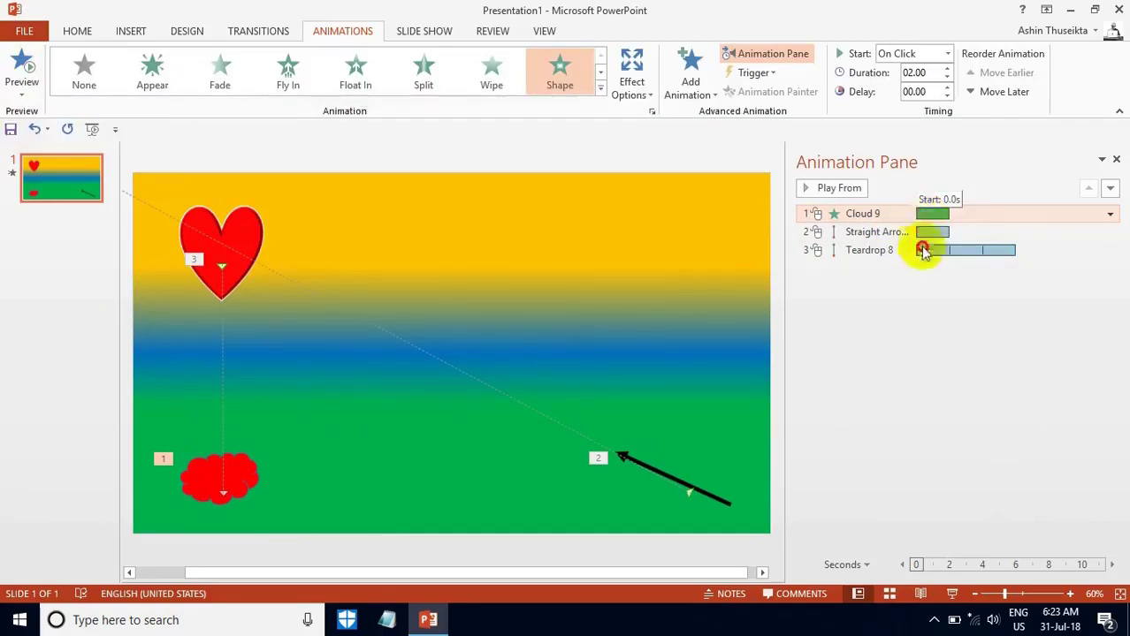
Step: Return Cloud 9 to third place, preview, and bring up its start-timing choices
drag(922, 213, 925, 247)
drag(968, 209, 972, 279)
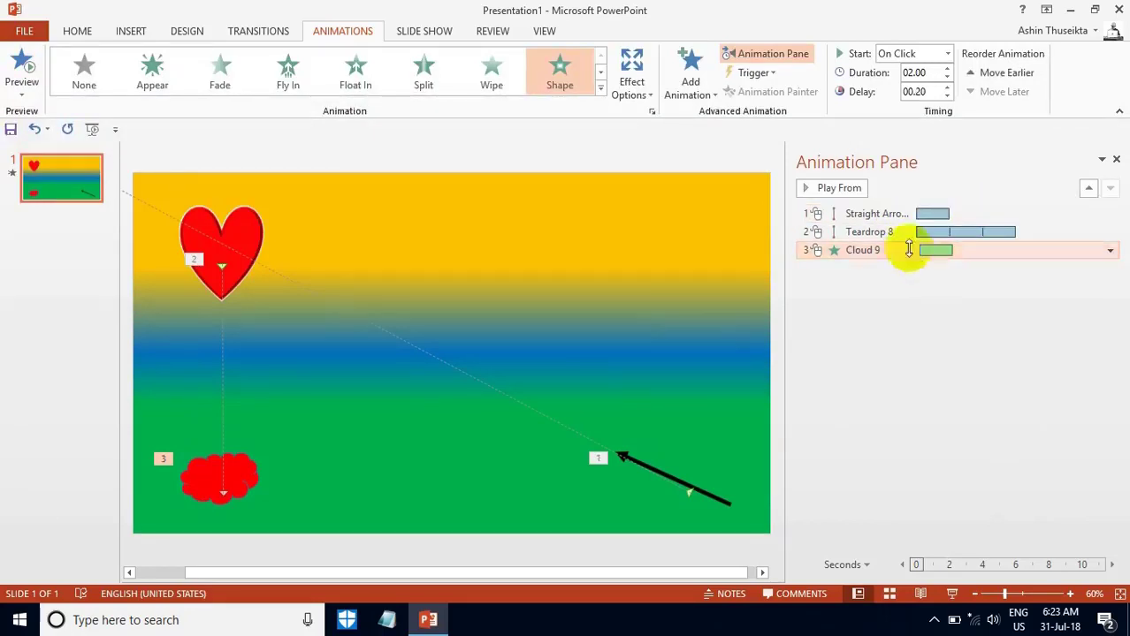
click(23, 71)
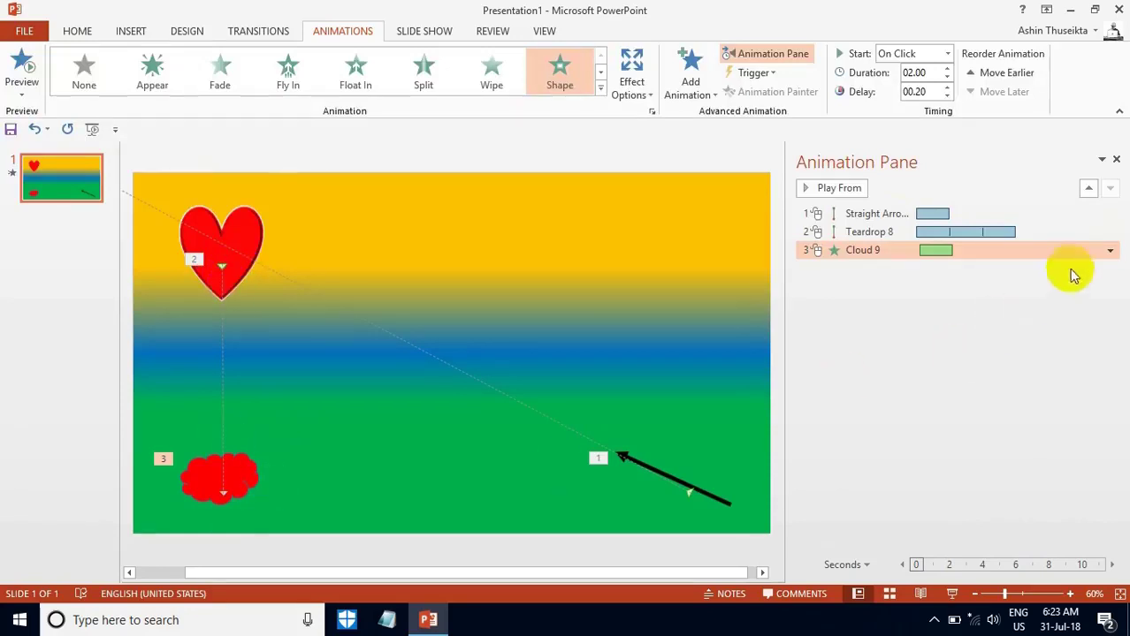
click(1111, 251)
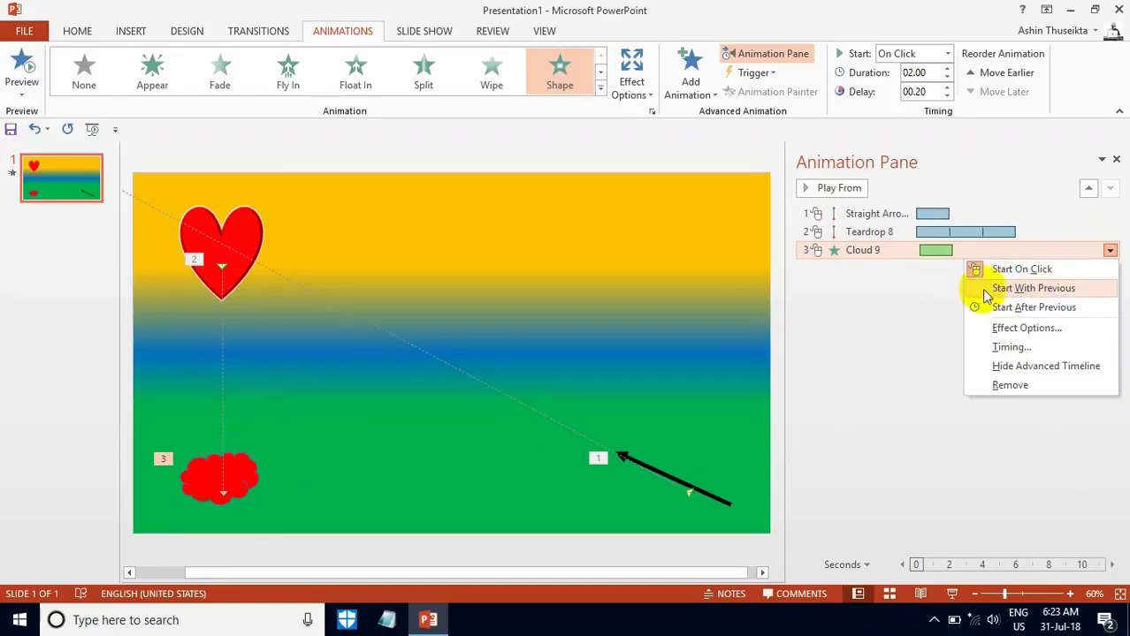
Step: Set Cloud 9 to start With Previous and preview the animations
click(983, 296)
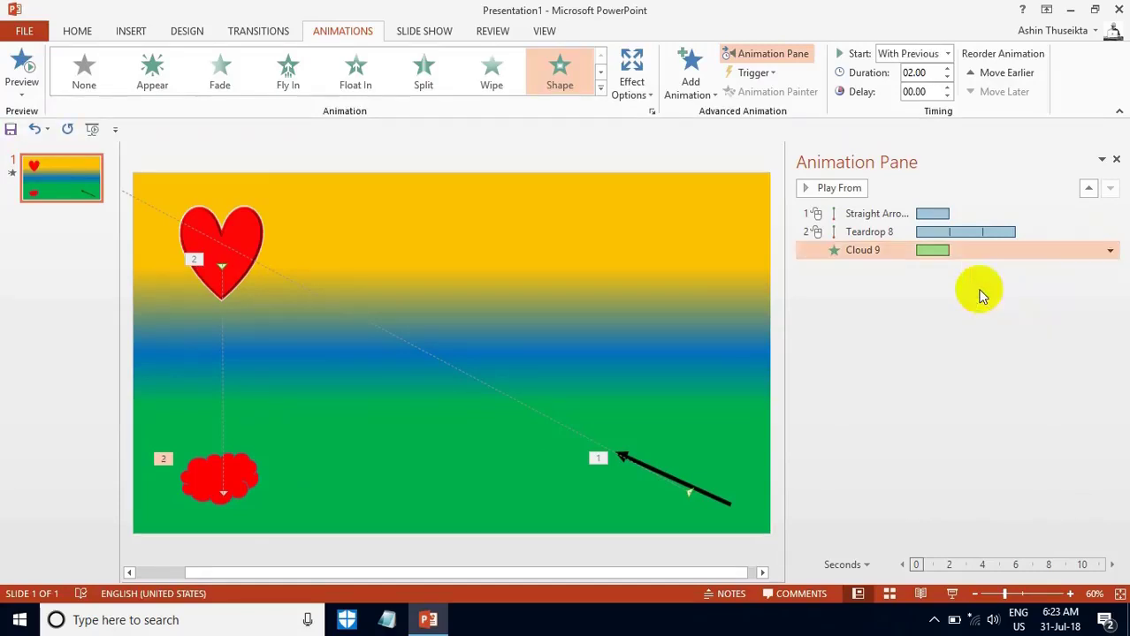
click(199, 475)
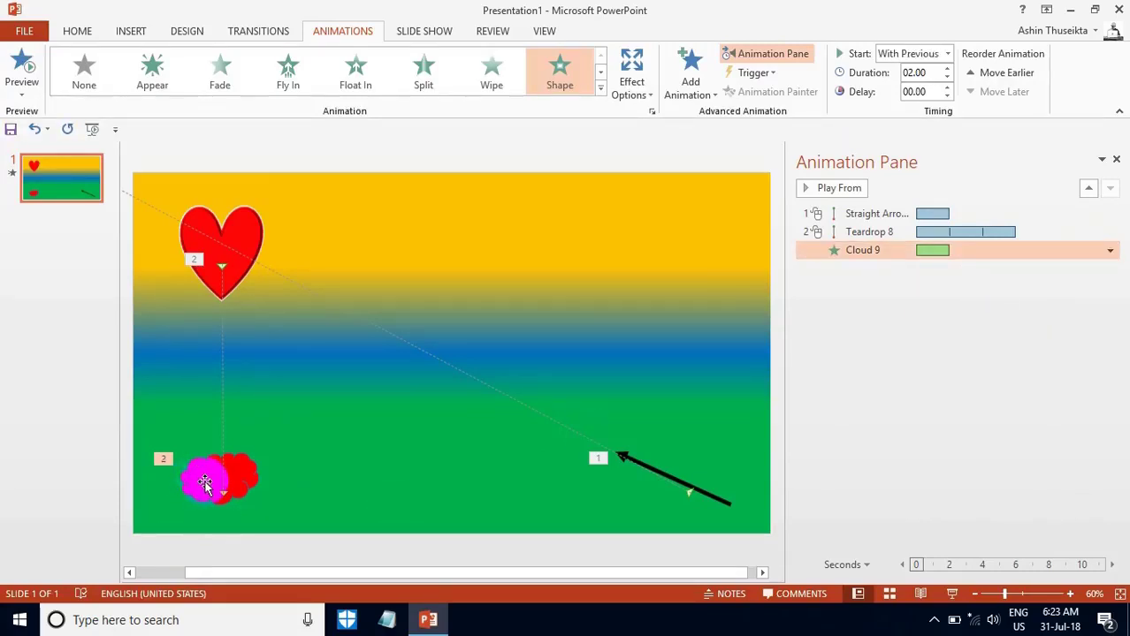
click(221, 261)
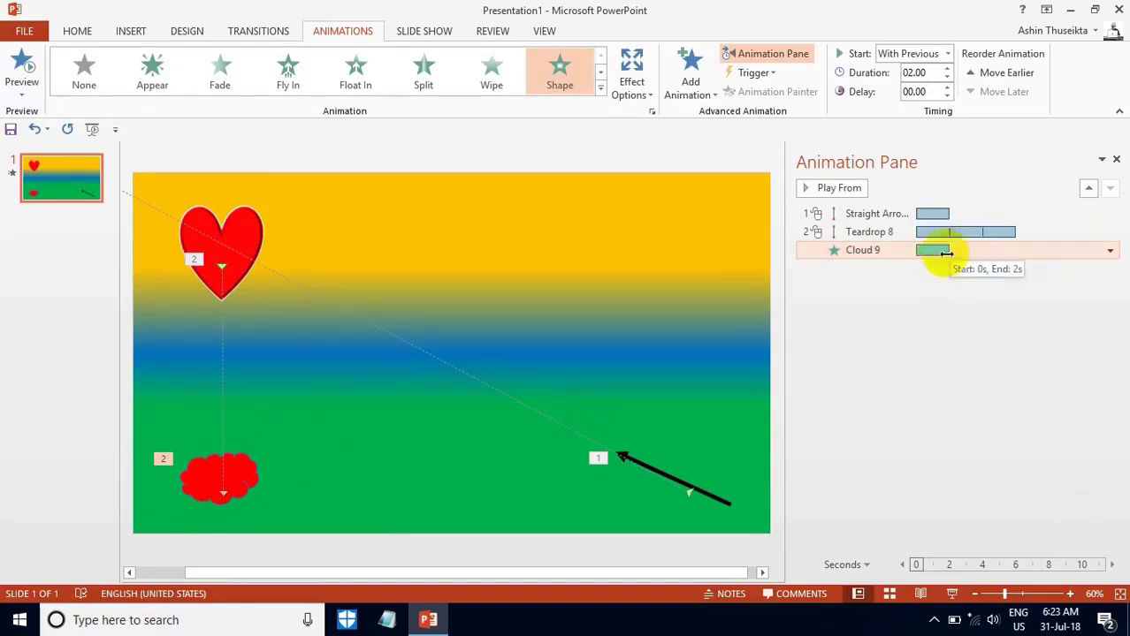
click(22, 64)
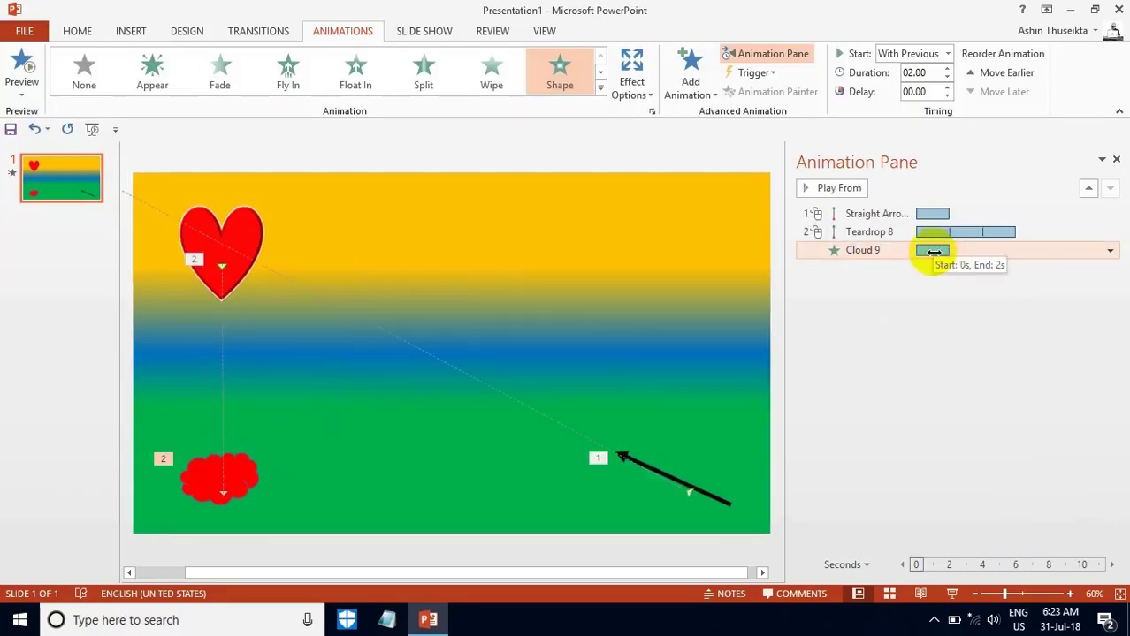
Step: Delay Cloud 9's start to 1.4 seconds, preview, and nudge the cloud slightly down
drag(933, 252, 955, 256)
click(21, 67)
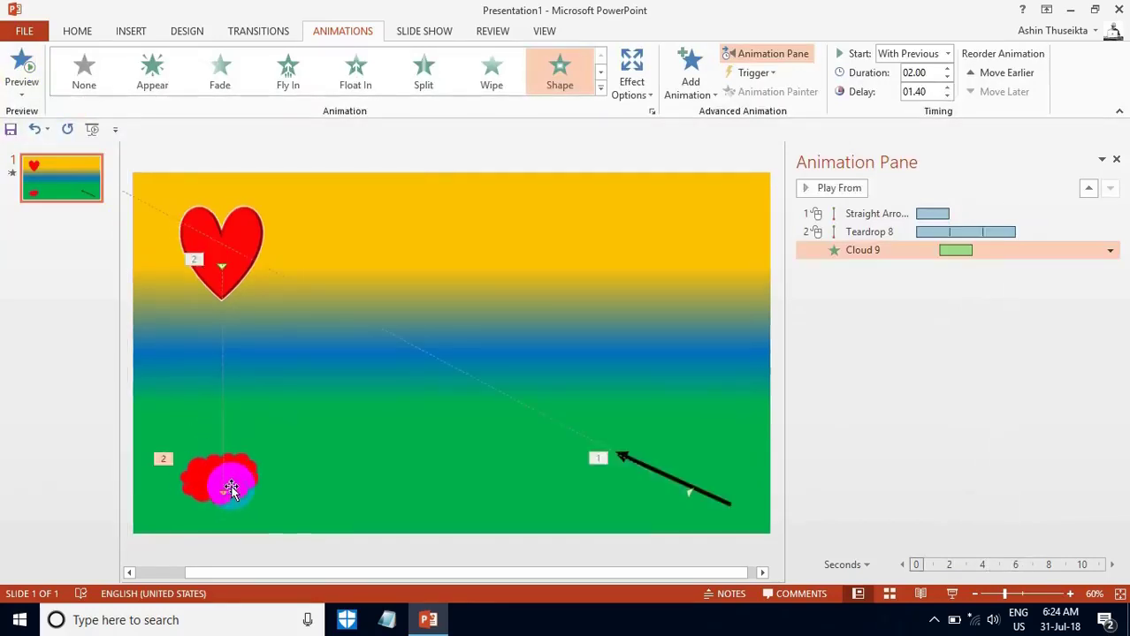
drag(230, 489, 232, 495)
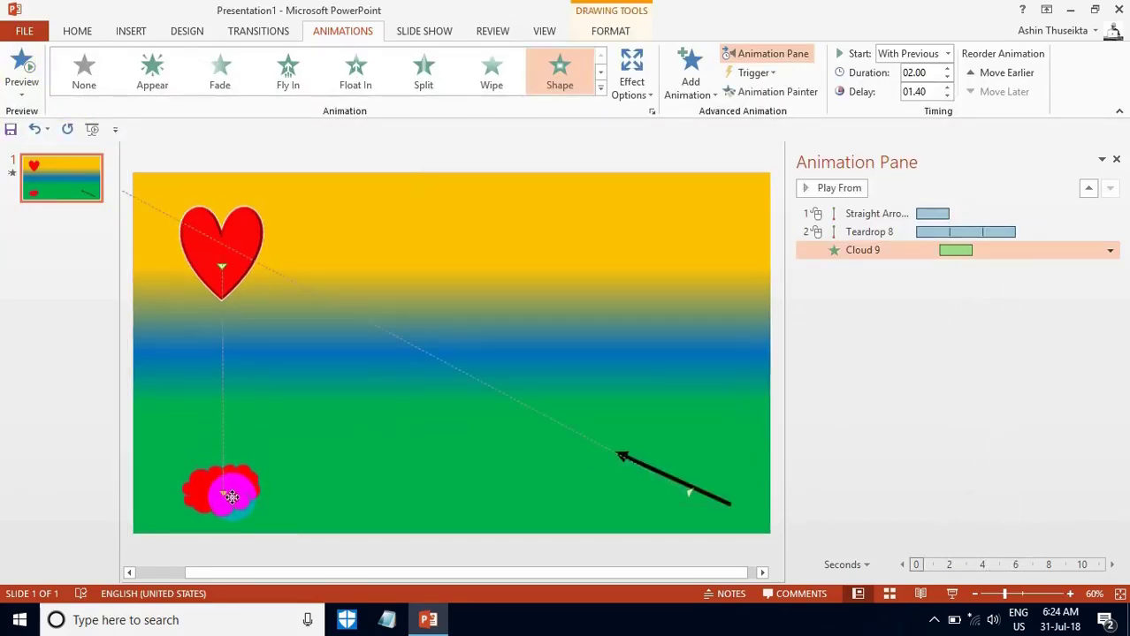
Step: Line the cloud up directly beneath the heart and preview the animations
click(20, 71)
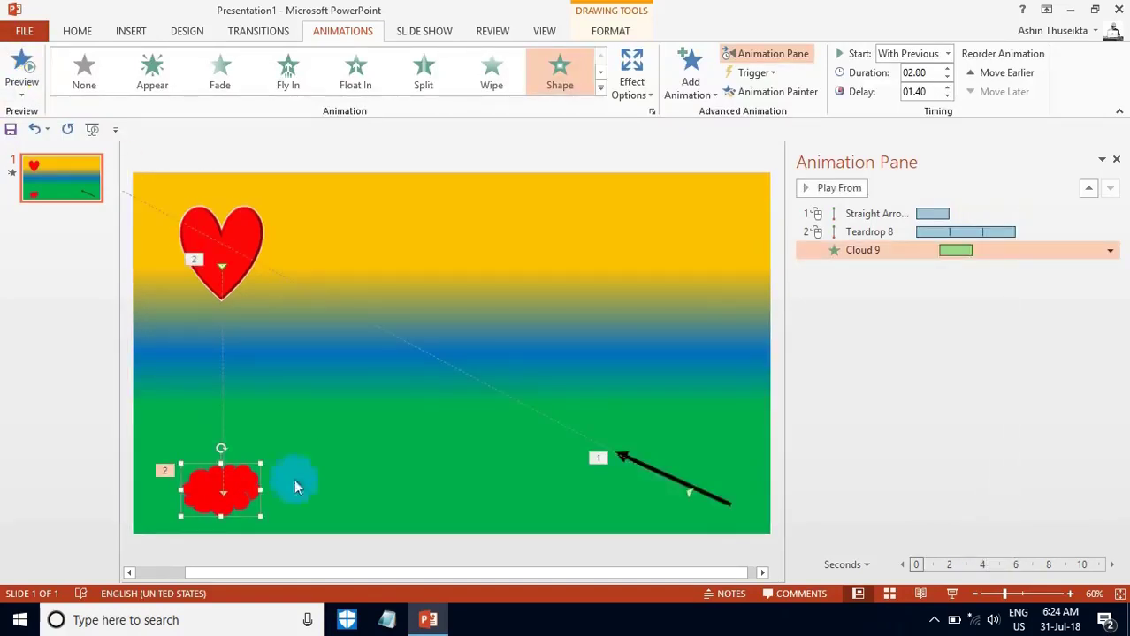
click(216, 486)
drag(227, 488, 227, 492)
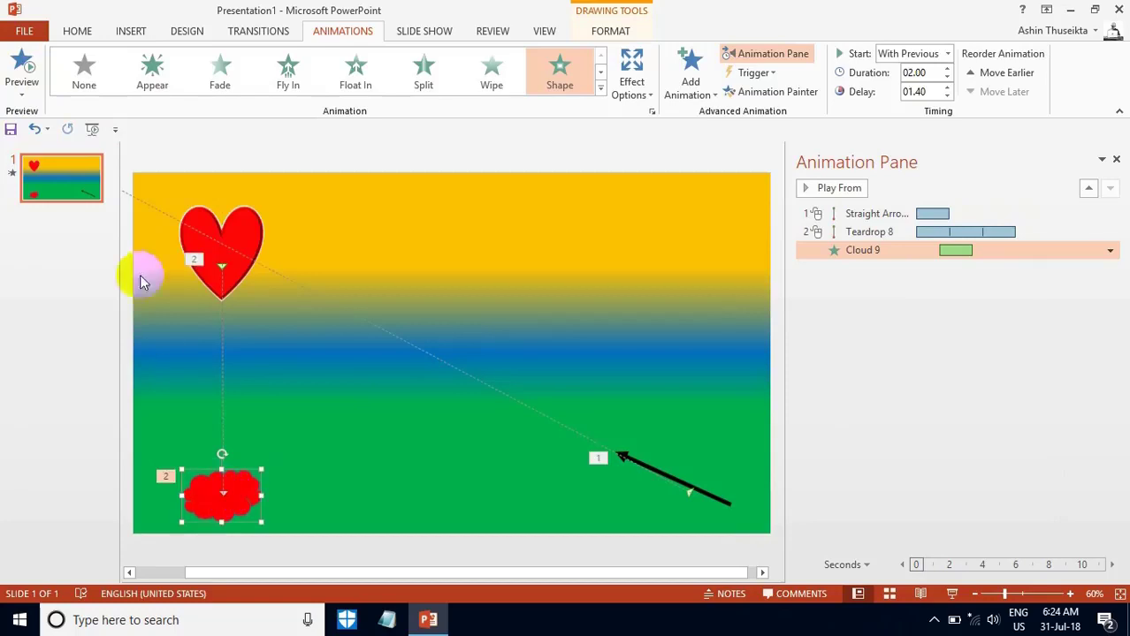
click(26, 76)
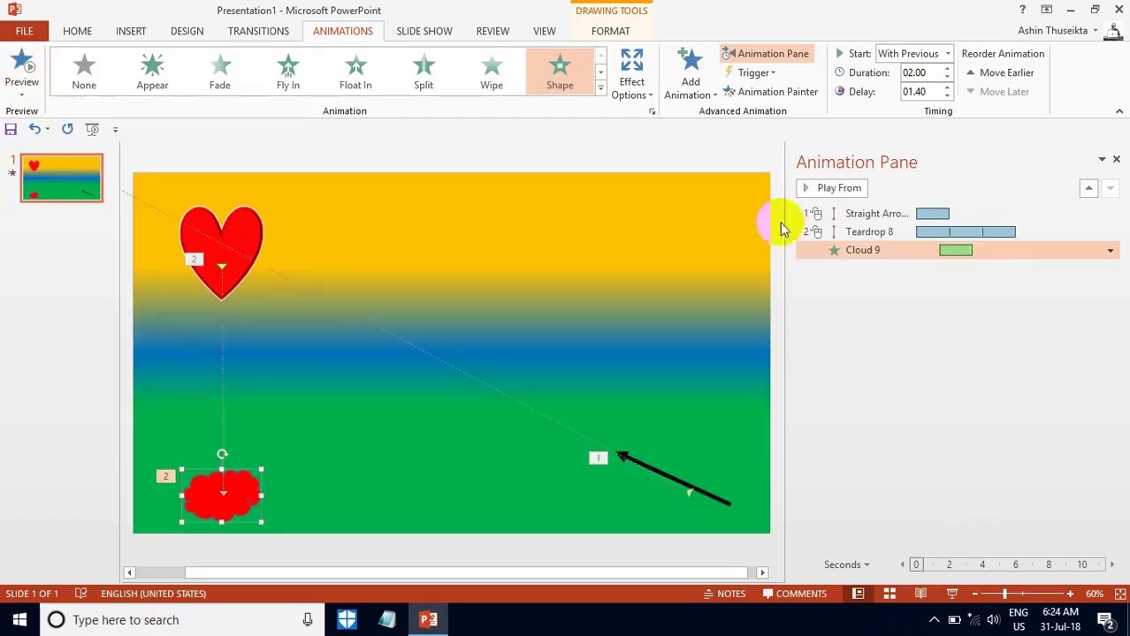
Step: Push Cloud 9's delay to 1.6 seconds, preview, and run the full-screen slide show
drag(960, 253, 961, 257)
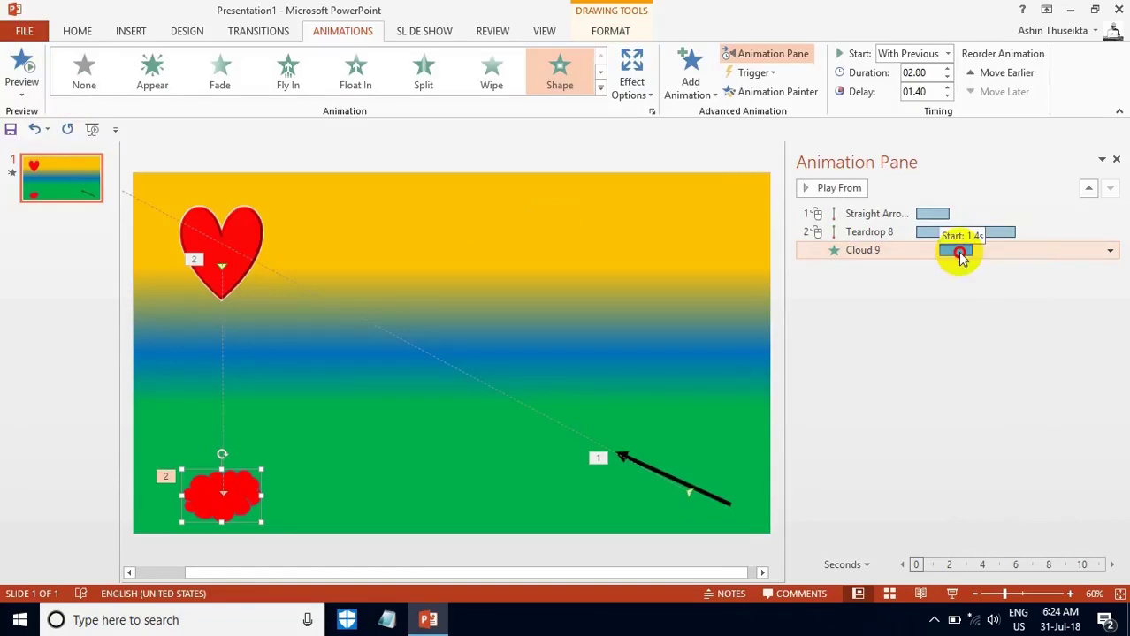
click(22, 62)
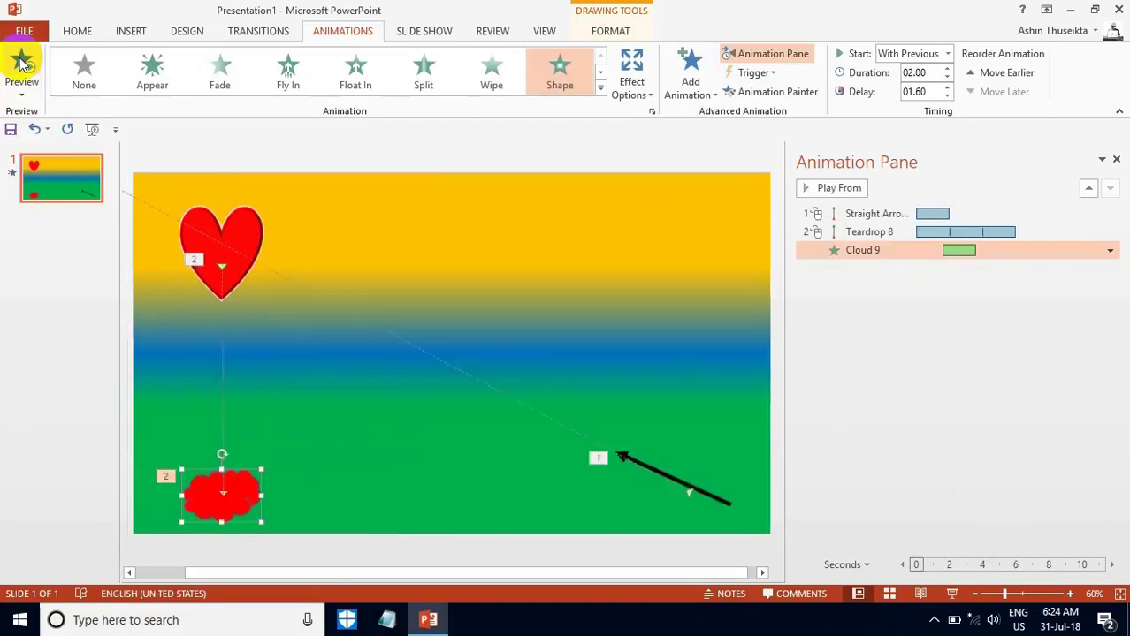
click(22, 62)
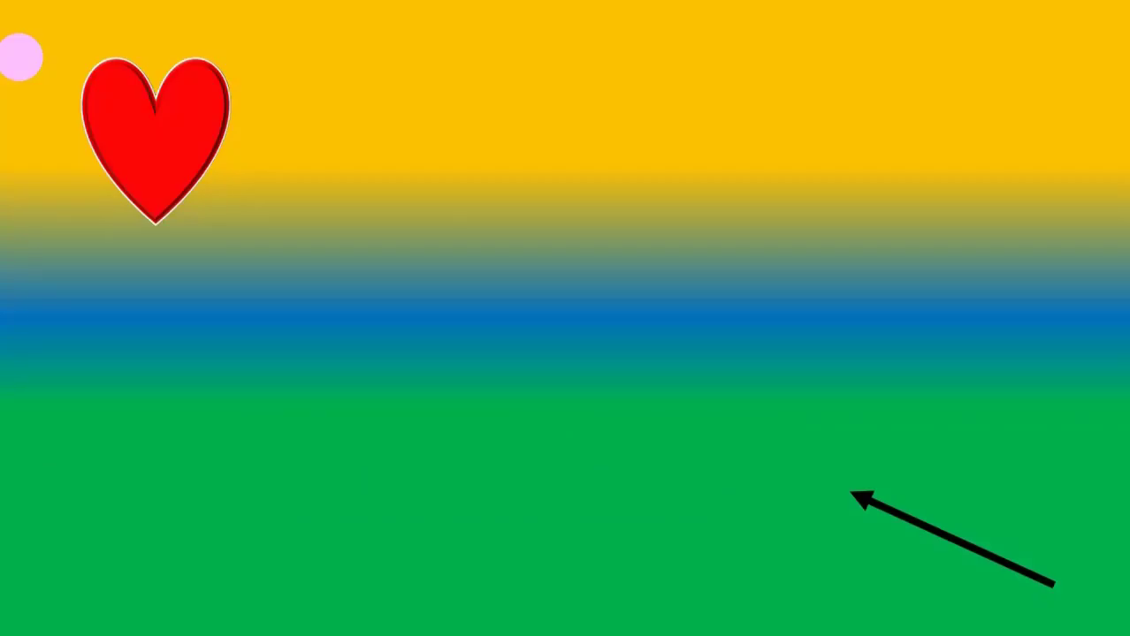
Step: Play the slide show through all its animations to the end, then exit to Normal view
click(243, 7)
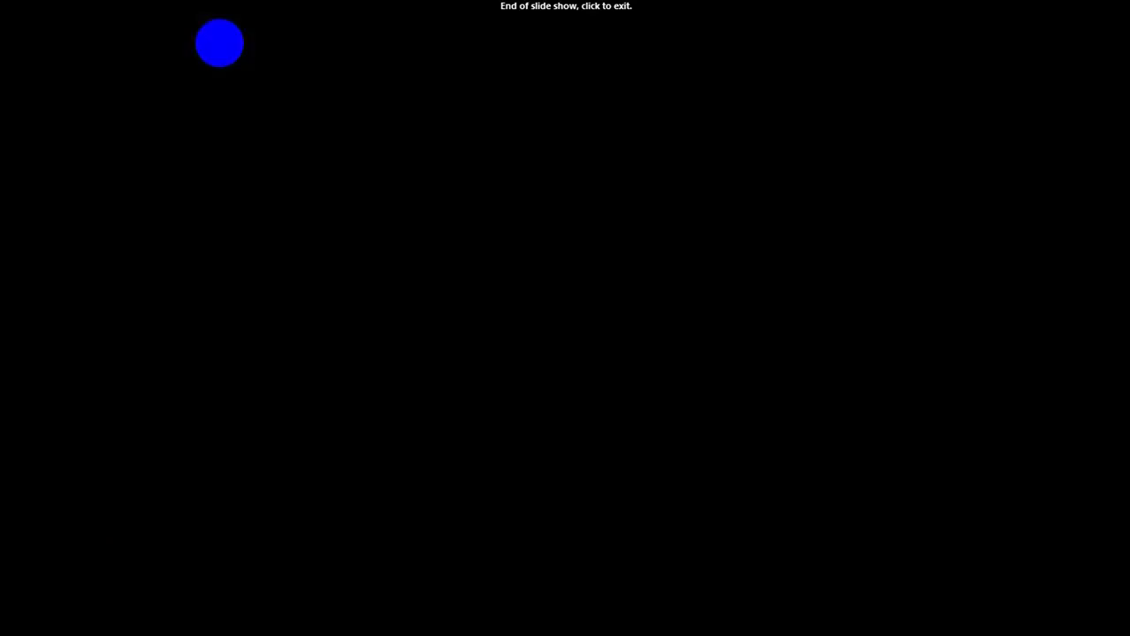
click(221, 51)
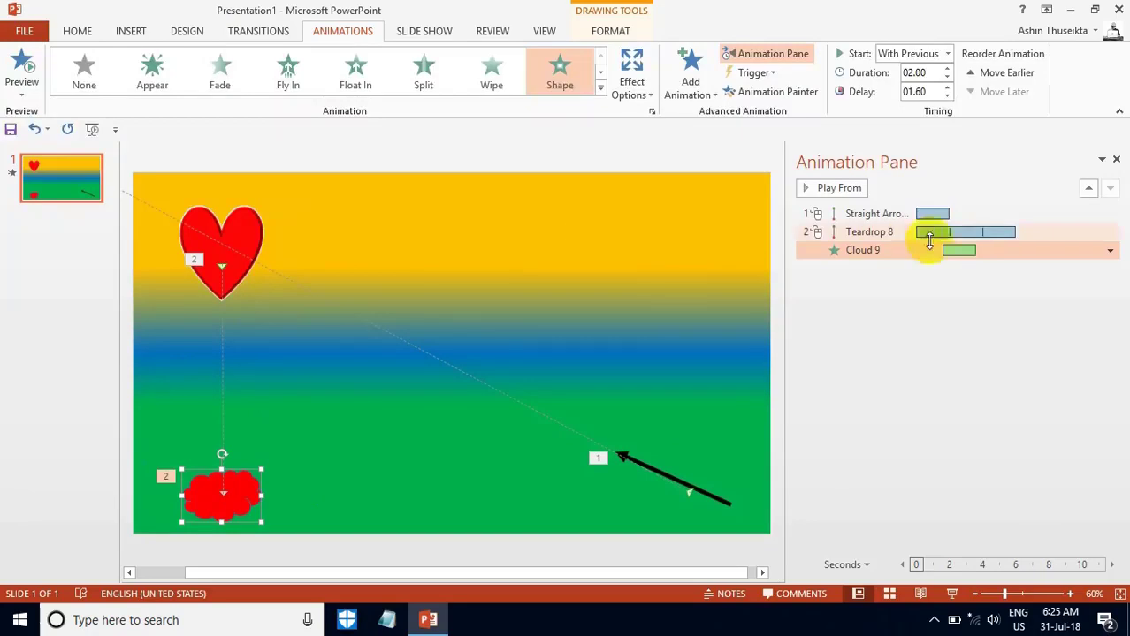
Step: Set the Straight Arrow and Teardrop 8 animations to Start After Previous
click(999, 213)
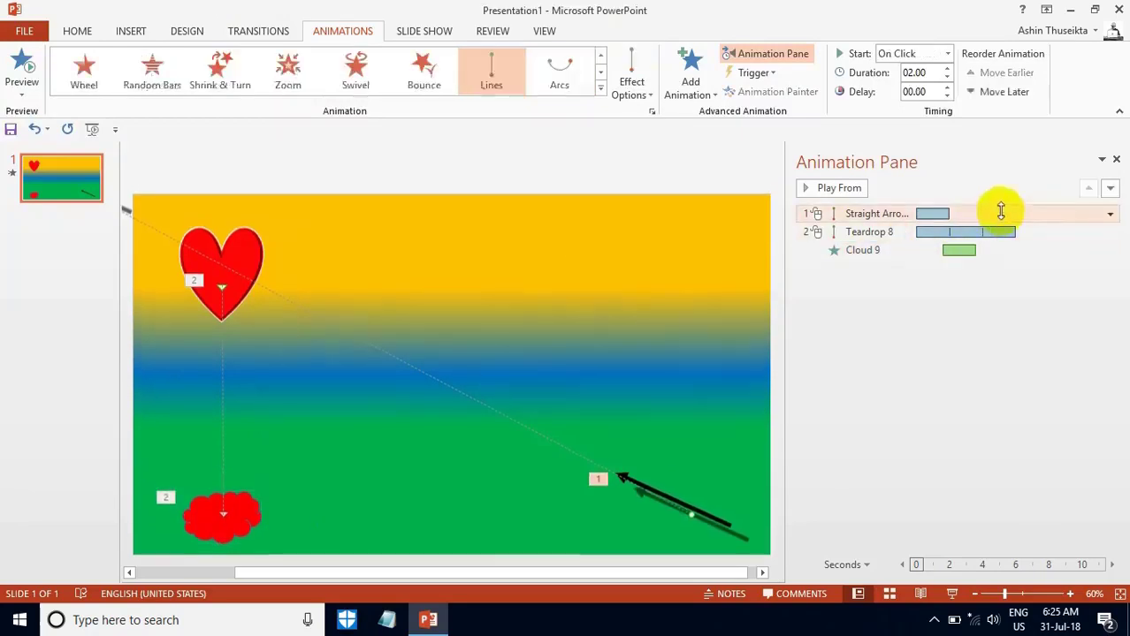
click(1110, 216)
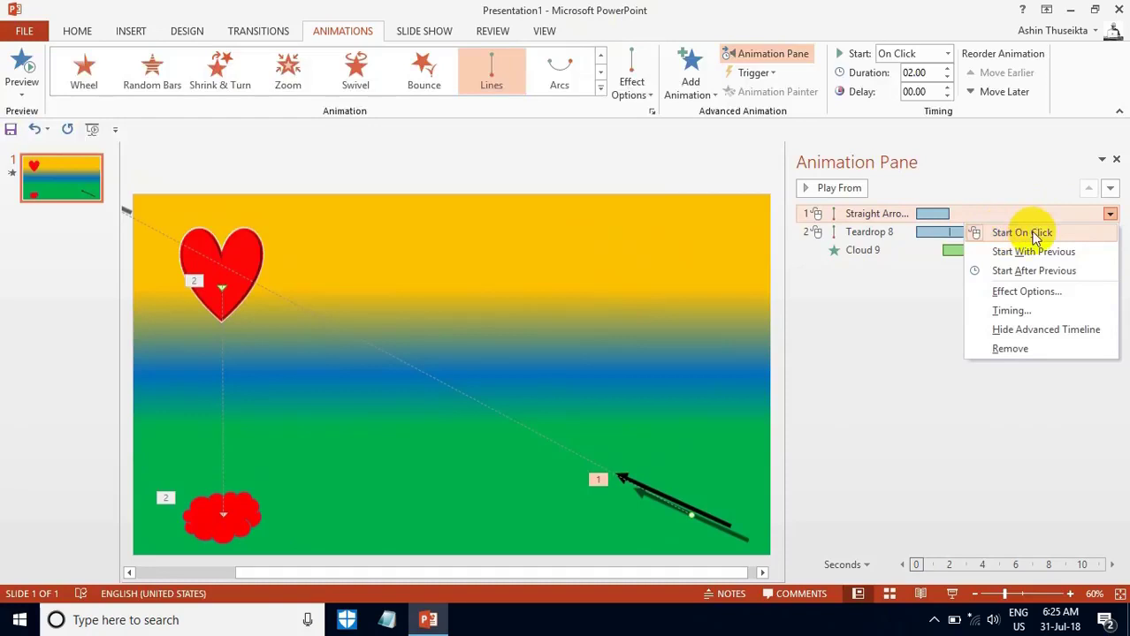
click(973, 278)
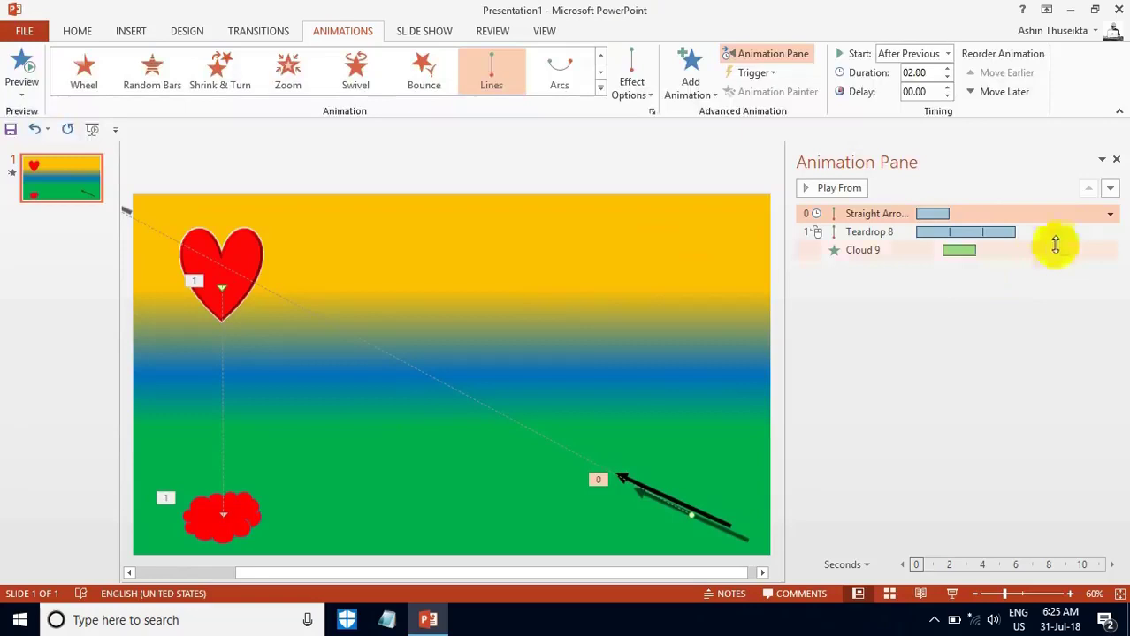
click(1105, 233)
click(1110, 234)
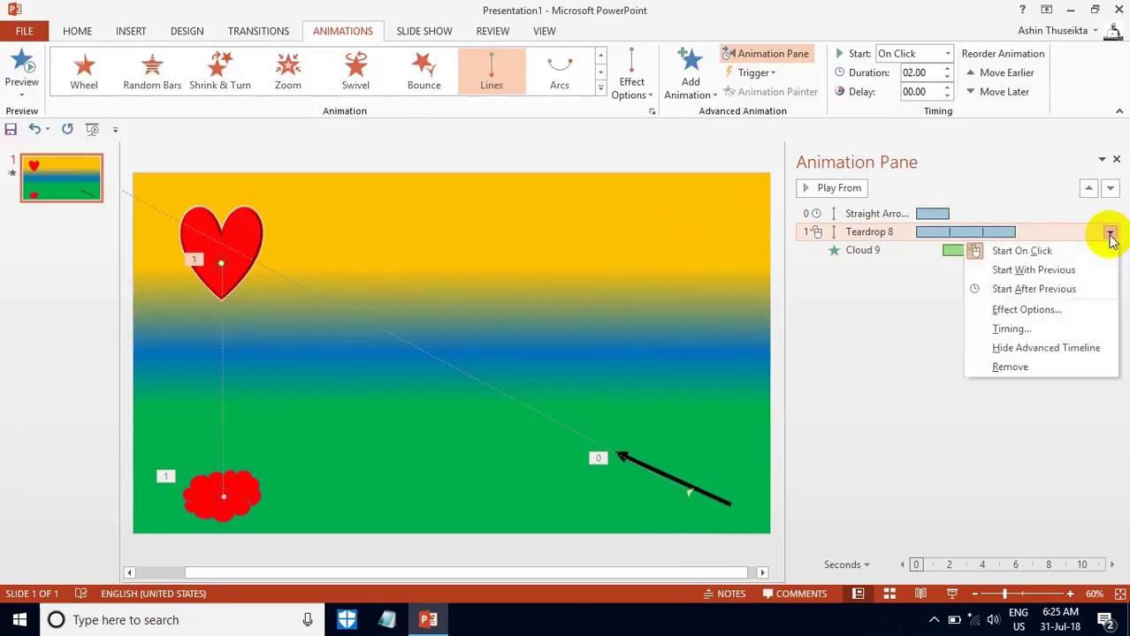
click(978, 291)
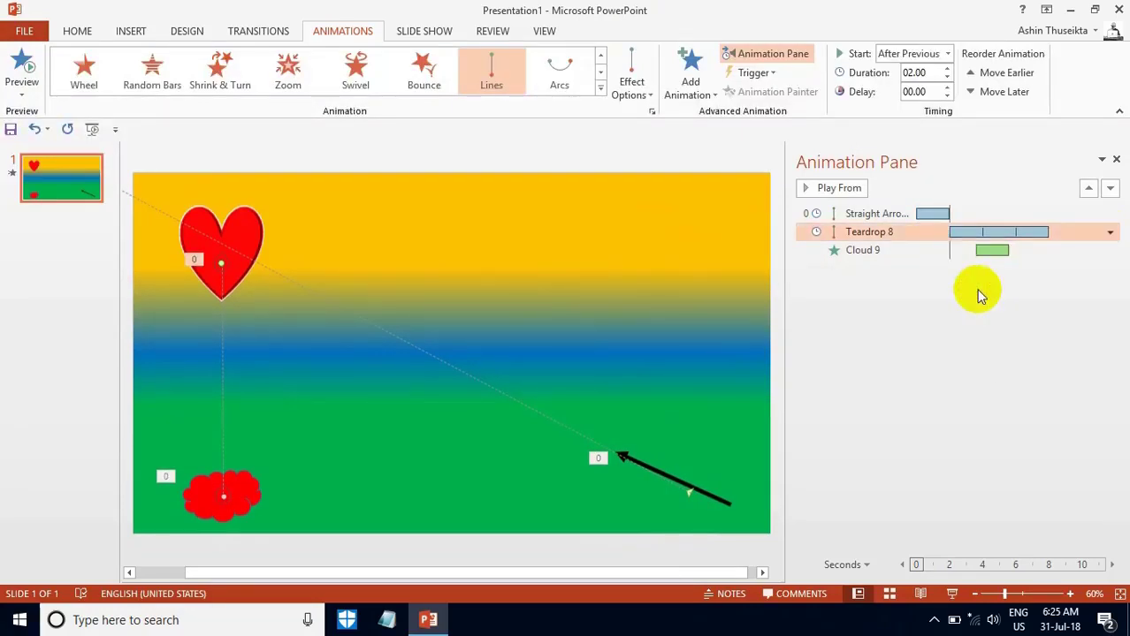
click(655, 231)
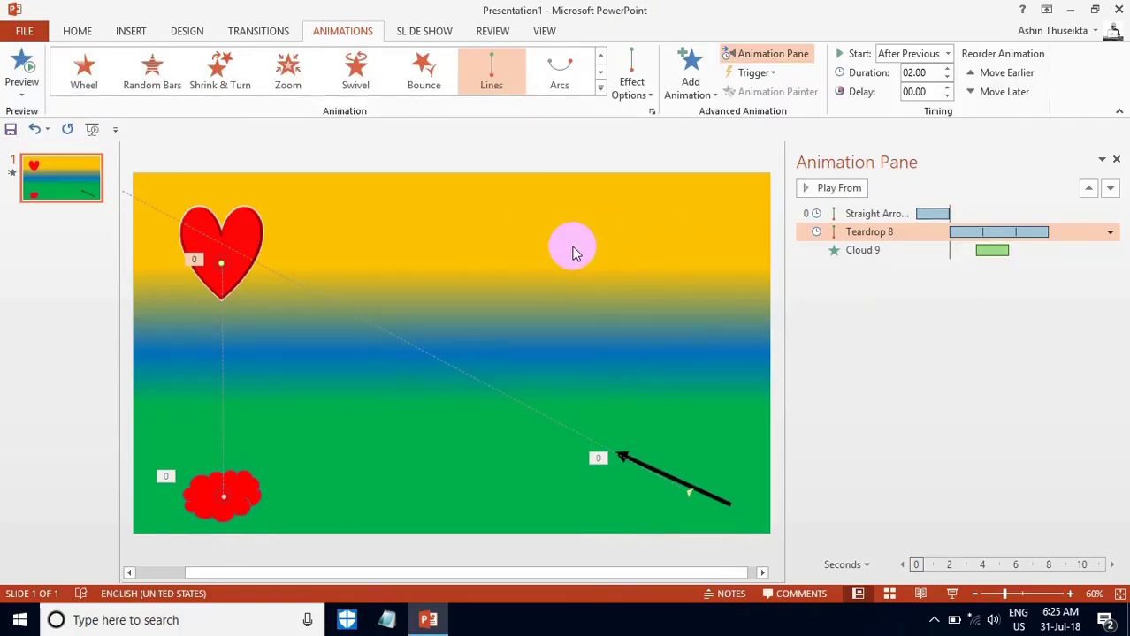
key(F5)
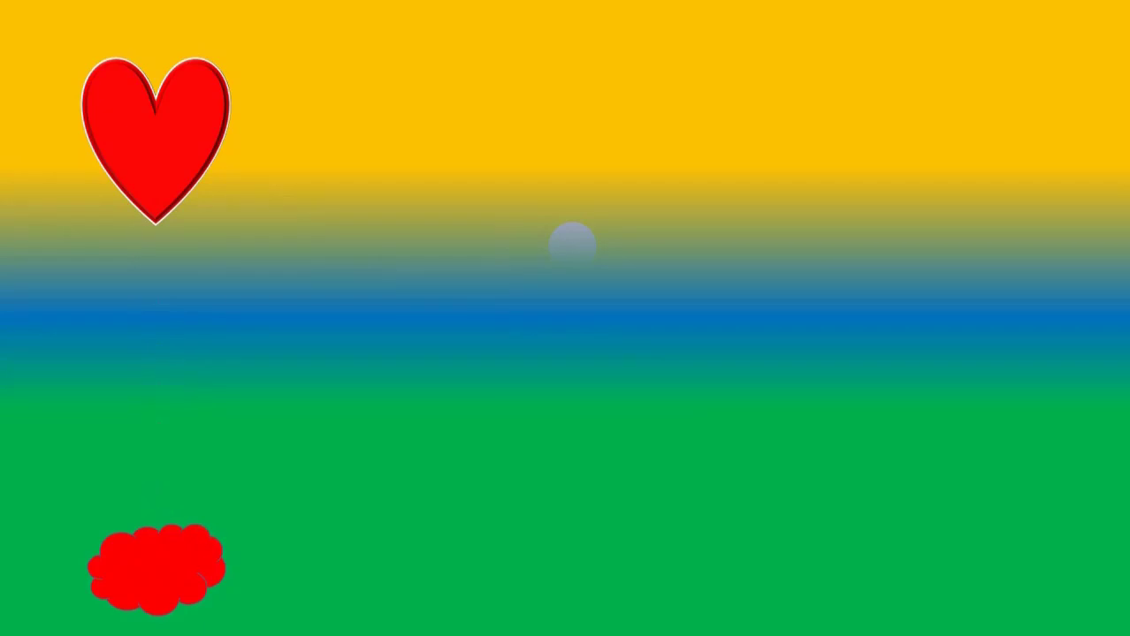
click(572, 244)
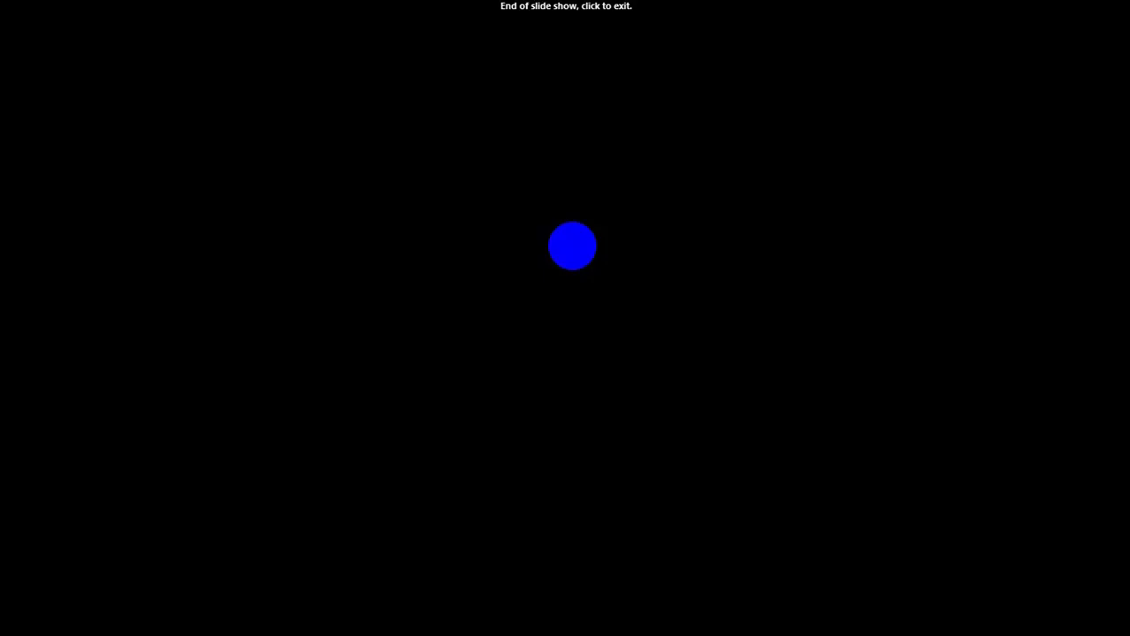
click(572, 245)
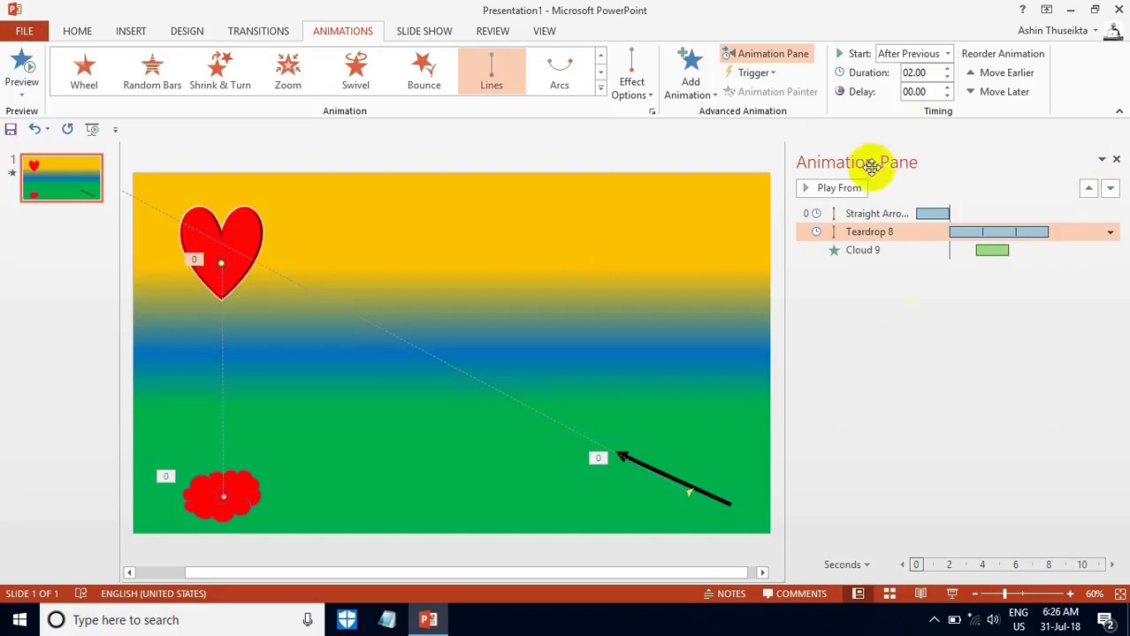
Step: Close the Animation Pane
click(1114, 161)
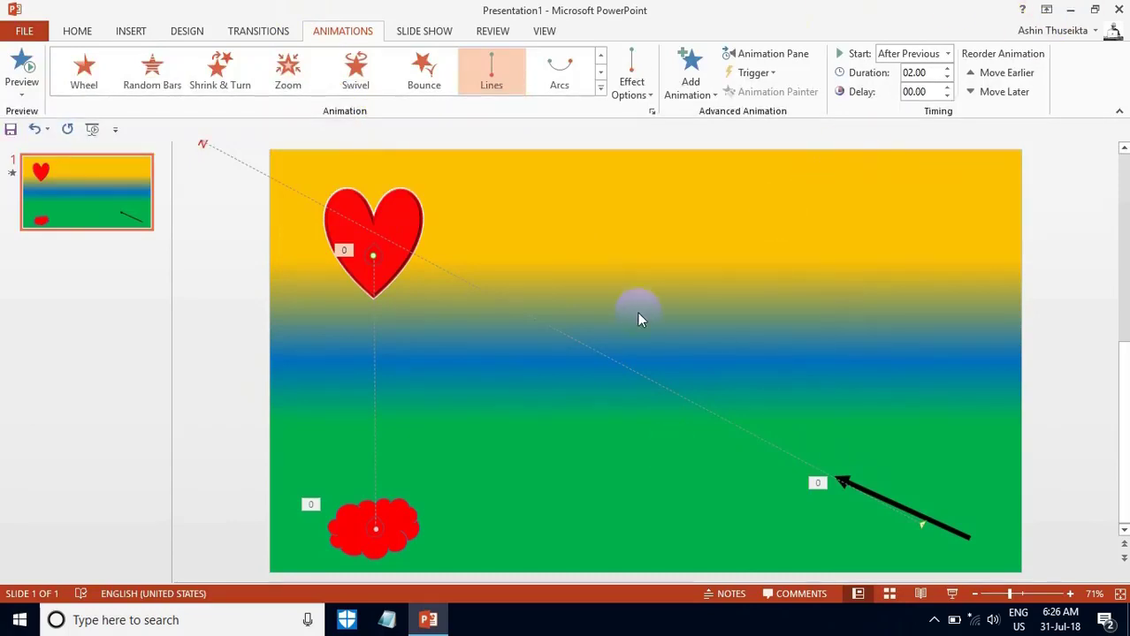
Step: Save the file as Presentation1.pptx in the Documents folder on Computer
key(ctrl+s)
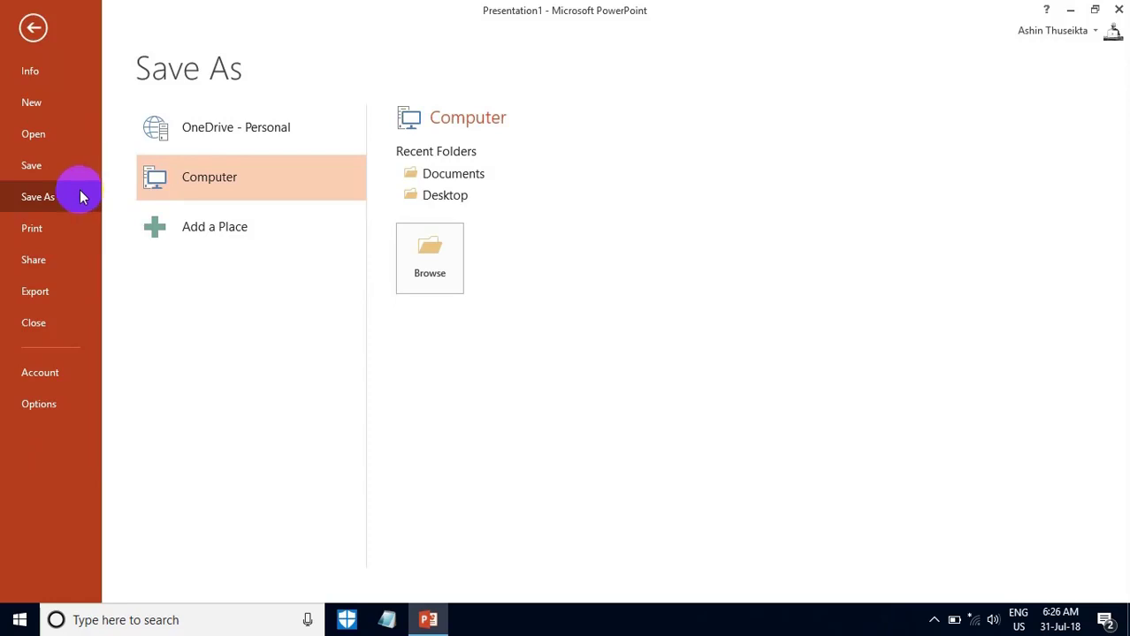
click(51, 167)
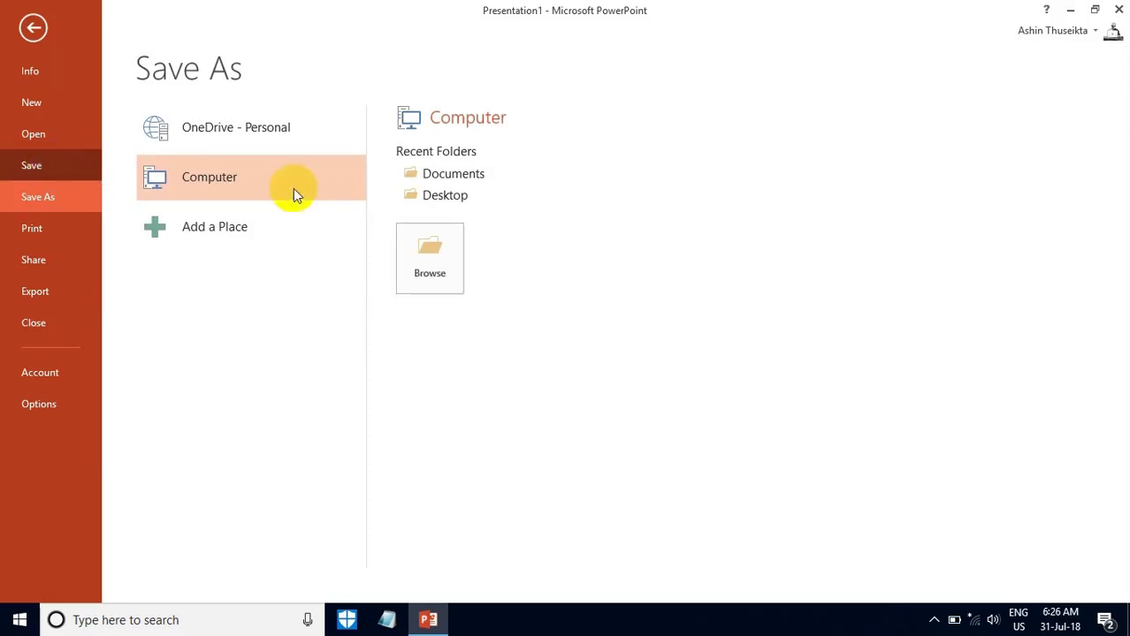
click(427, 174)
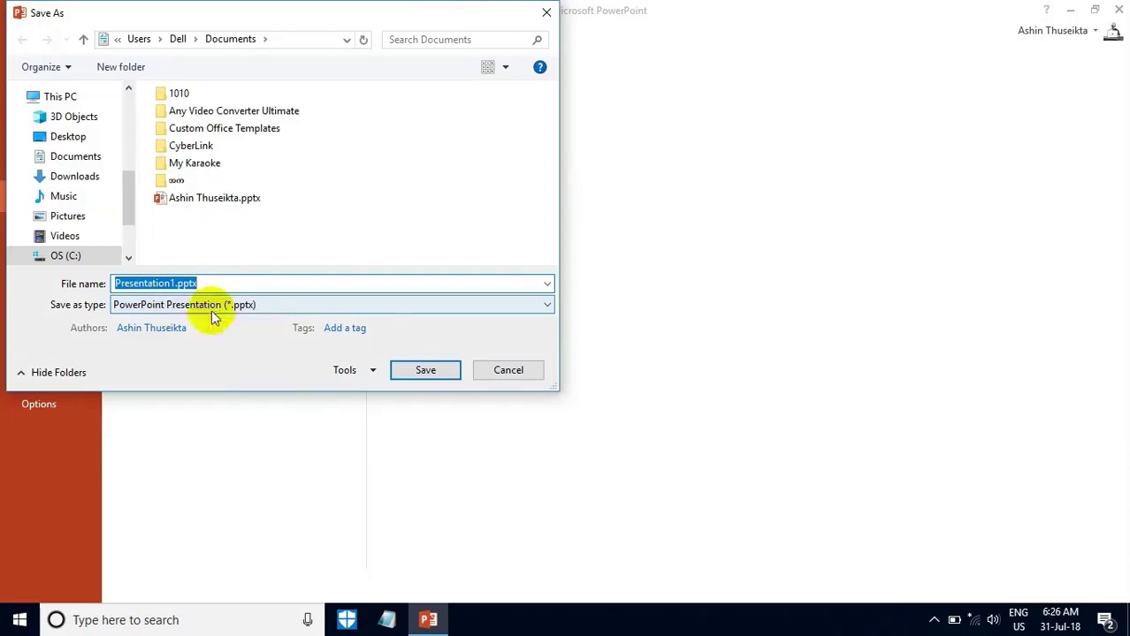
click(426, 370)
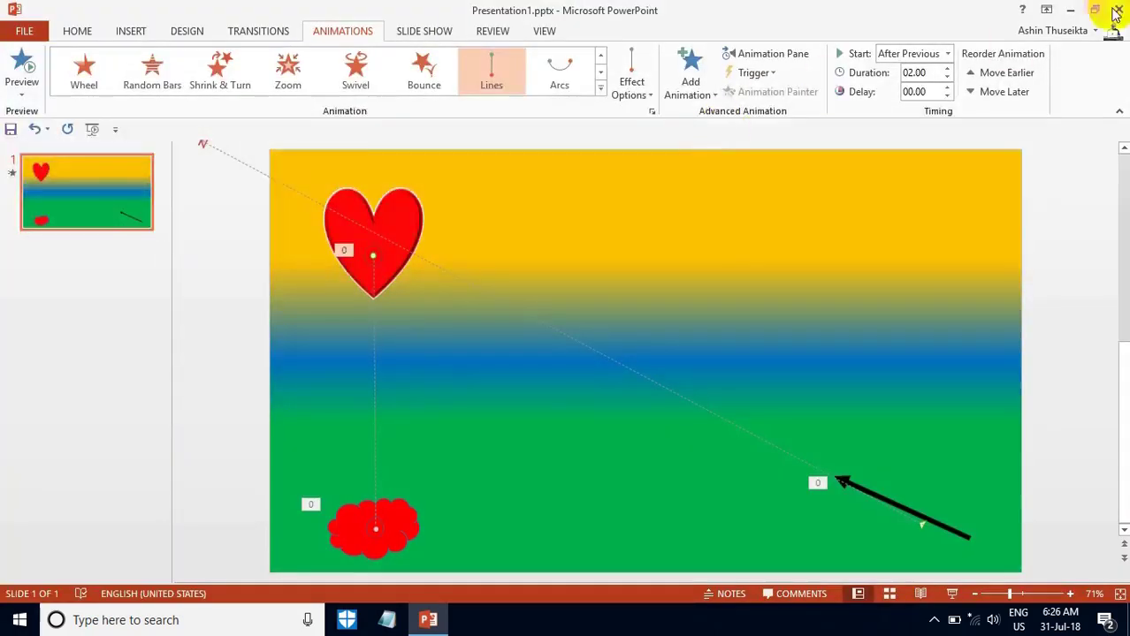
Step: Close the PowerPoint window
click(1118, 8)
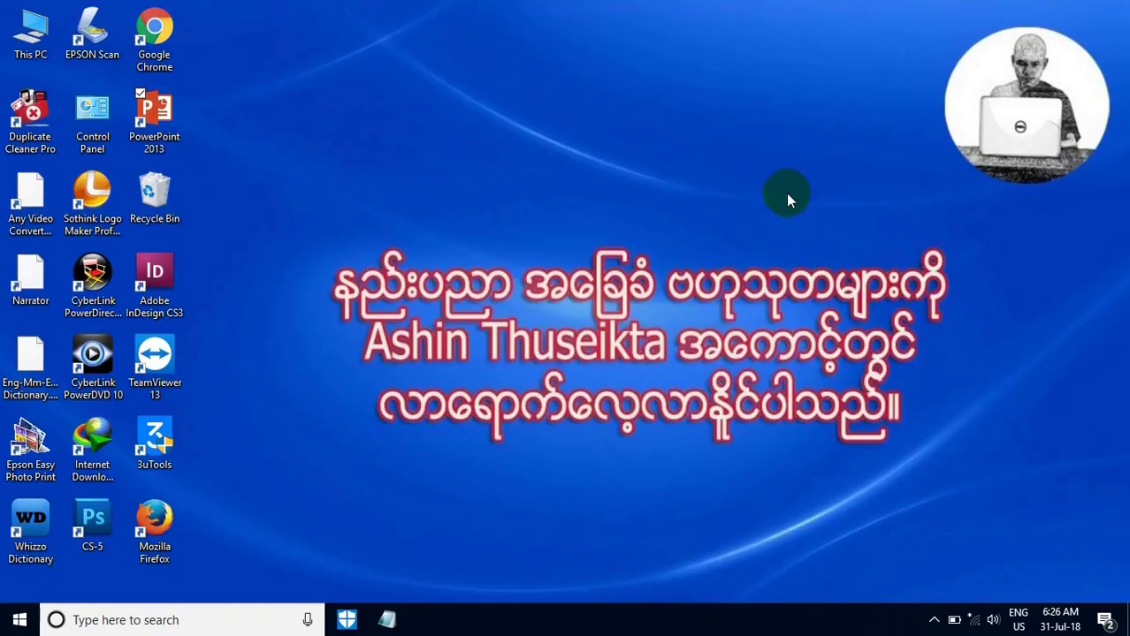